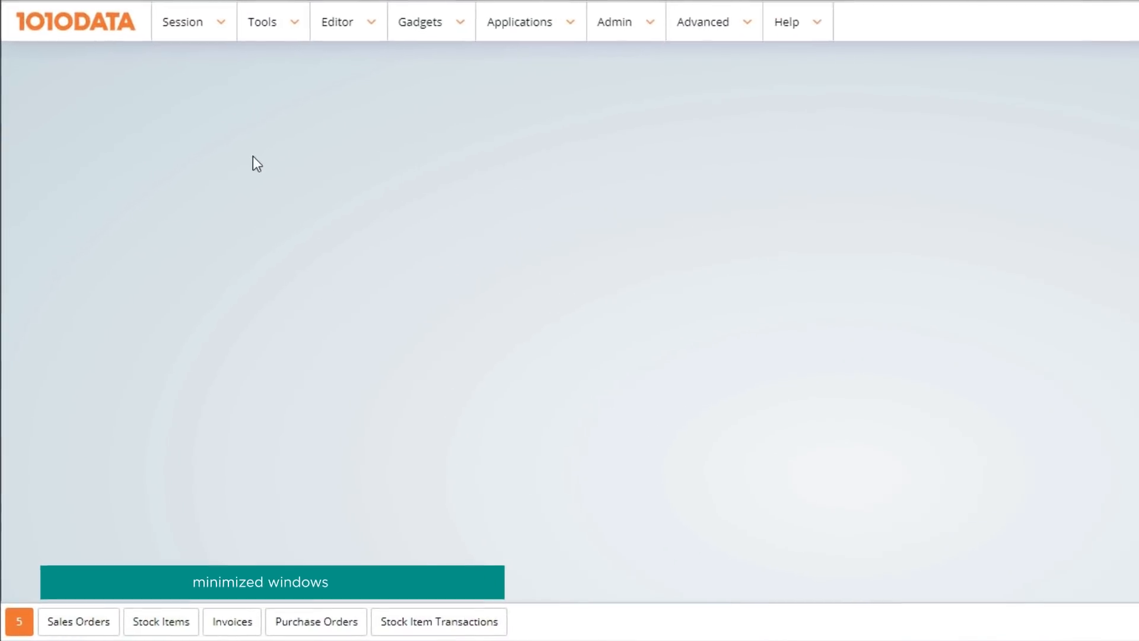
- Open the Workspace Settings and turn the always-show window tray option off and back on
left_click(217, 38)
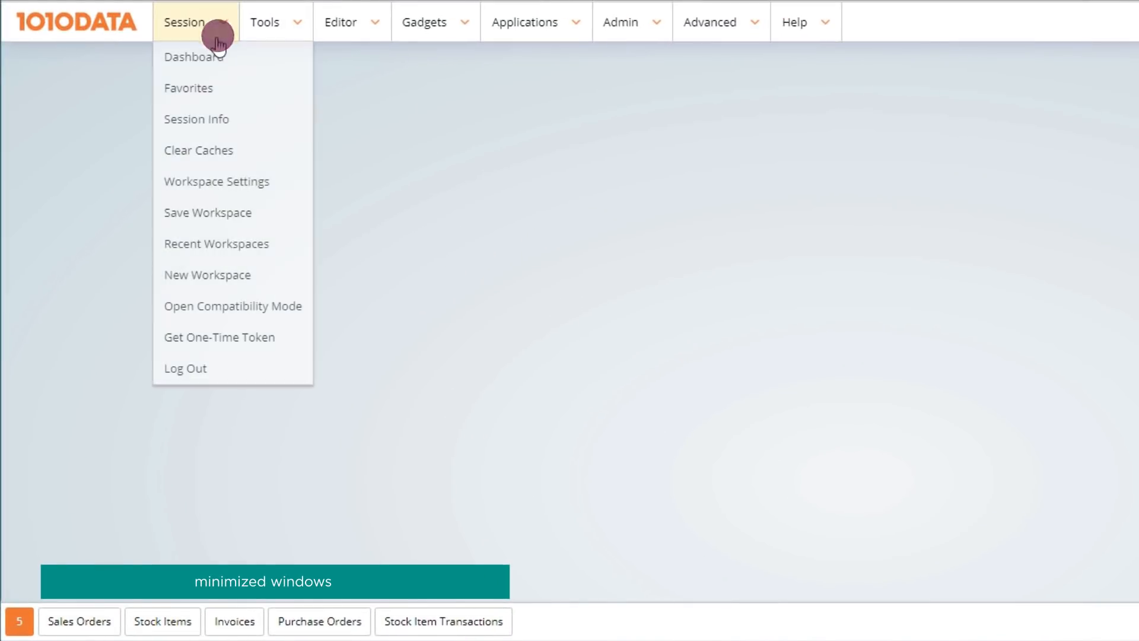
left_click(292, 183)
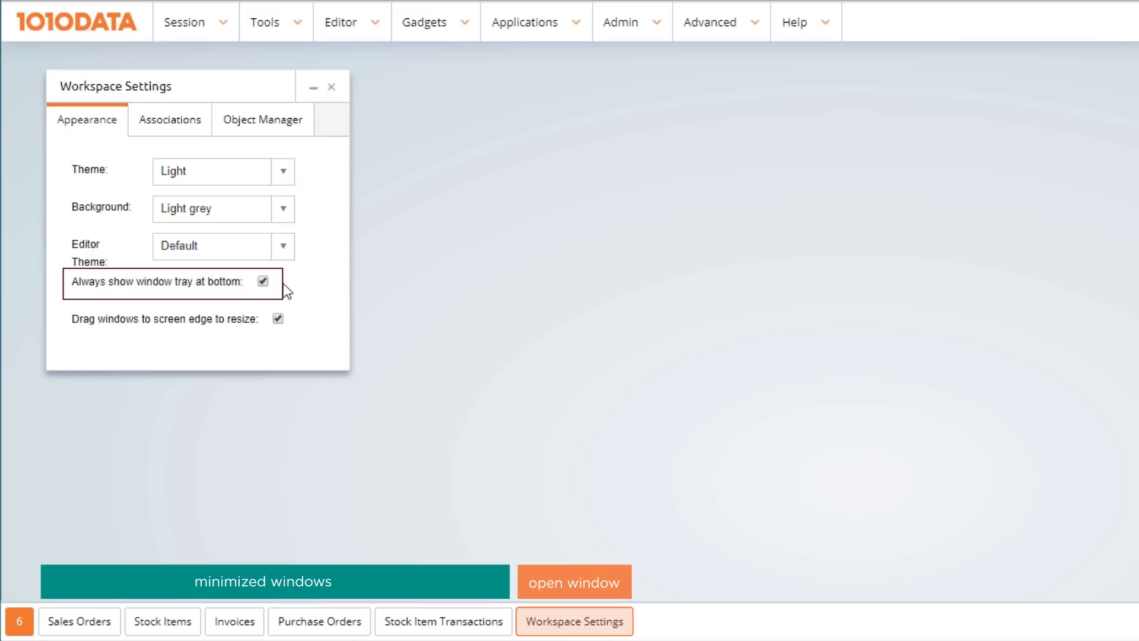
left_click(264, 283)
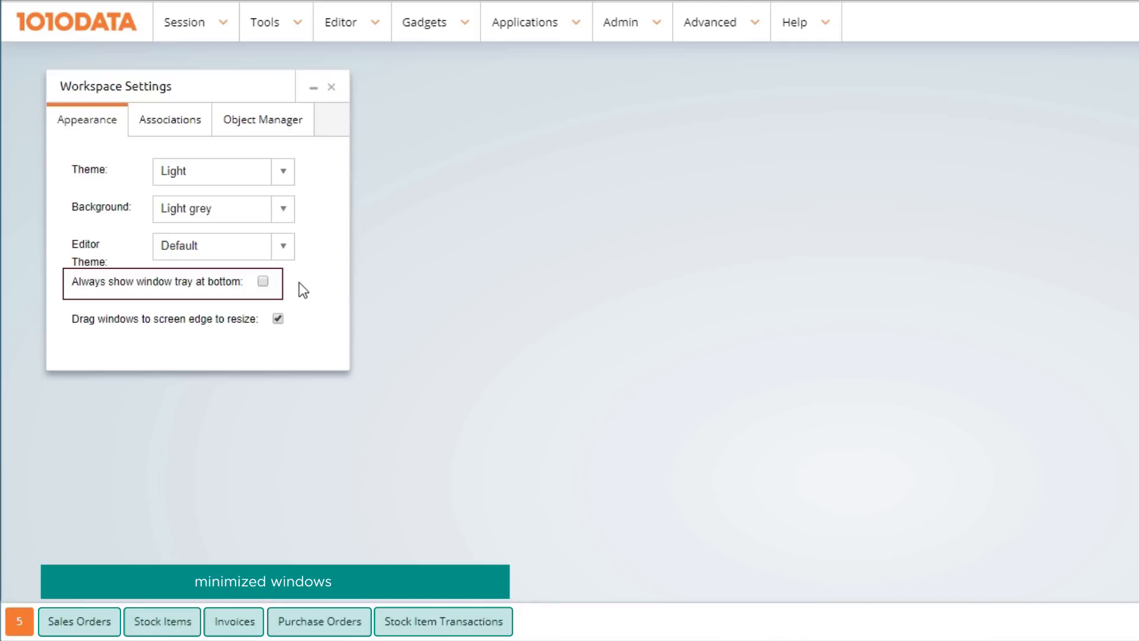
left_click(264, 282)
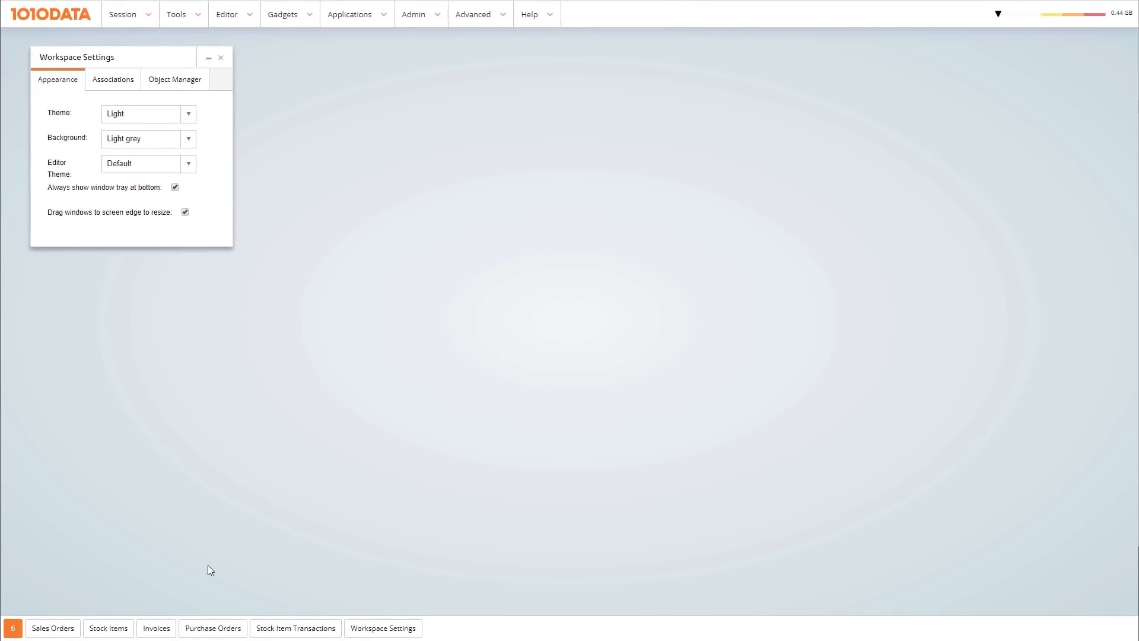
- Restore the Purchase Orders window, then close both it and the Workspace Settings from the window tray
left_click(204, 627)
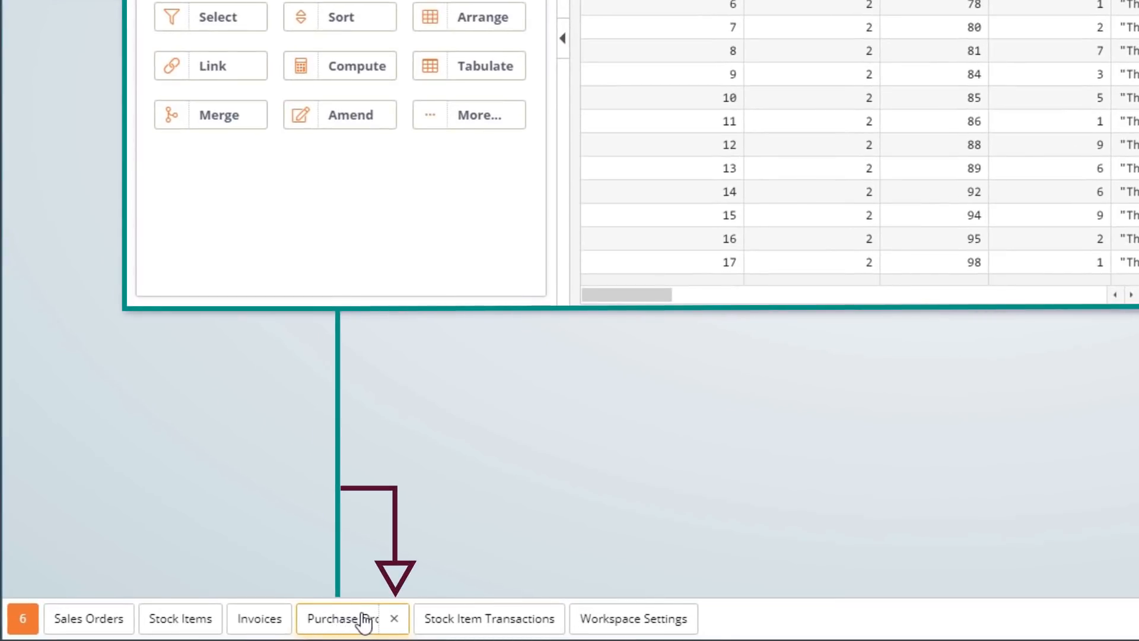
left_click(393, 619)
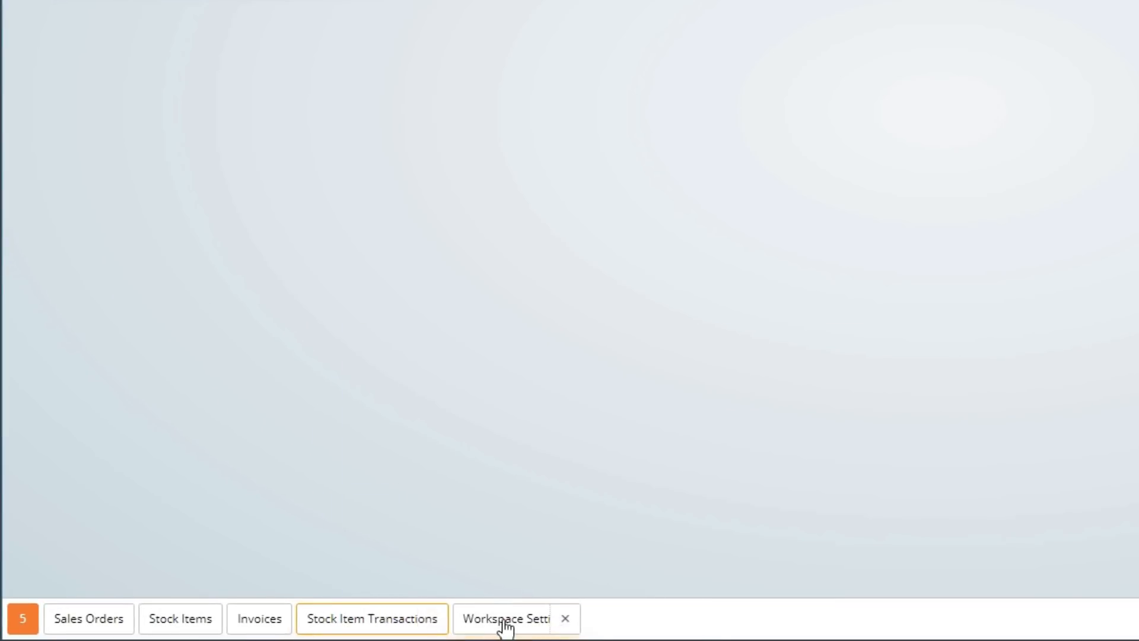
left_click(561, 618)
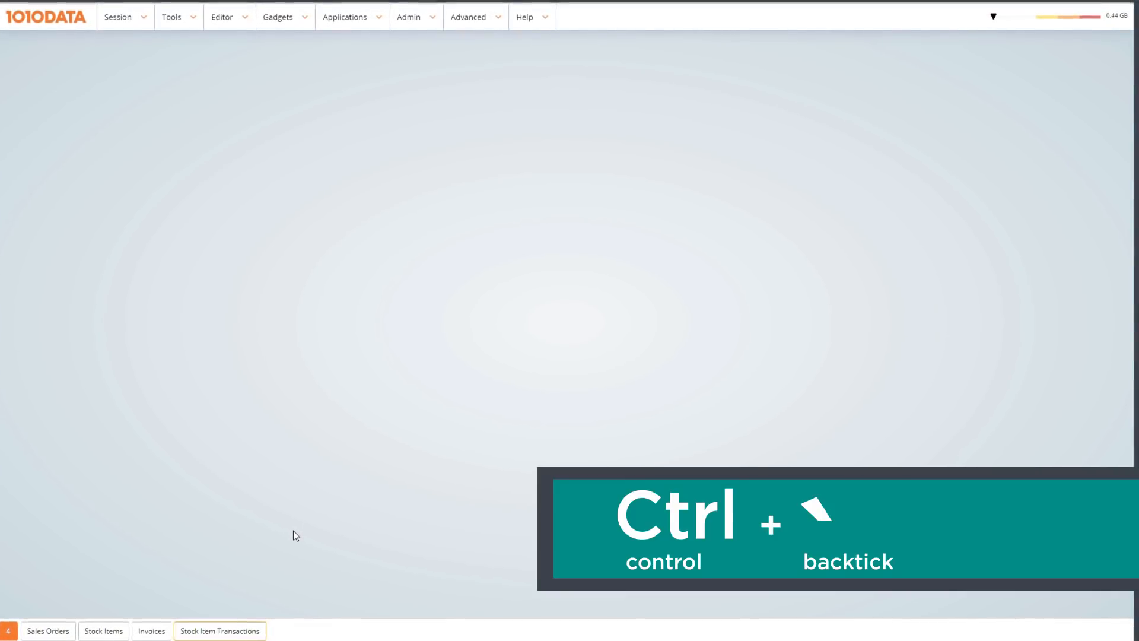
- Cycle through the minimized windows in the window switcher and bring up Stock Item Transactions
key("ctrl+grave")
key("ctrl+grave")
key("ctrl+grave")
key("ctrl+grave")
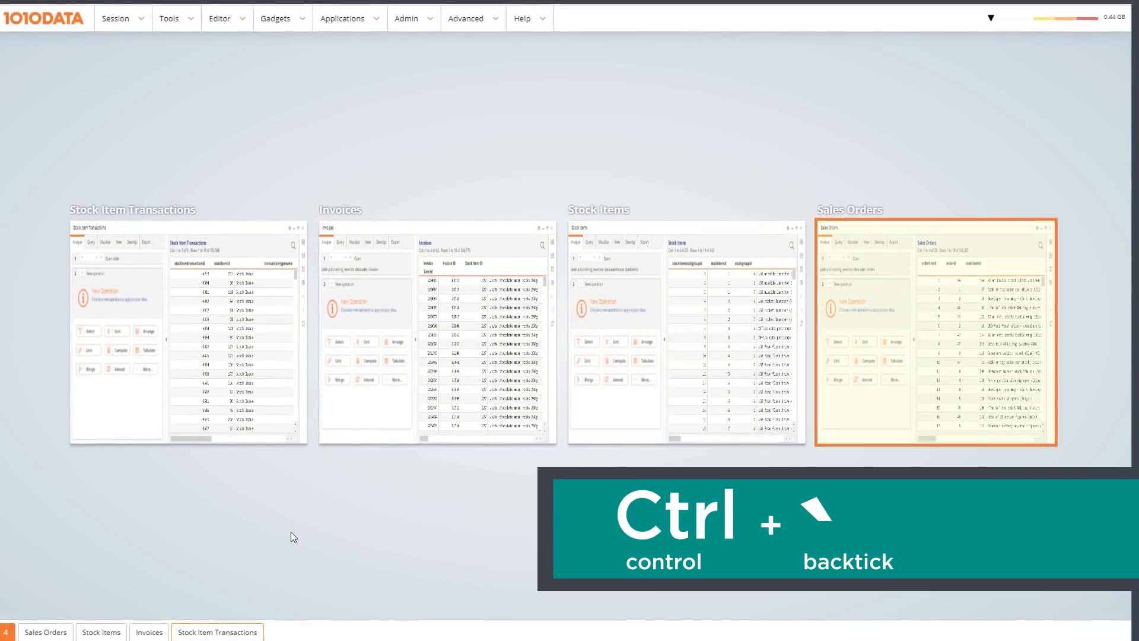
key("ctrl+grave")
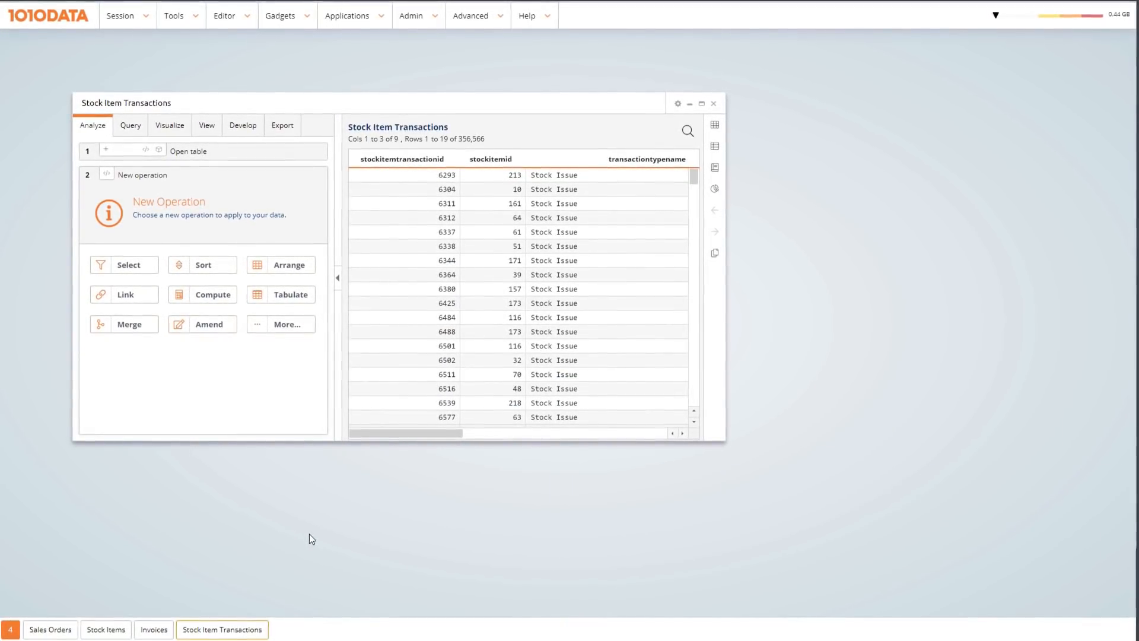
- Show the thumbnail overview of the open windows and return to the Stock Item Transactions window
key("ctrl+grave")
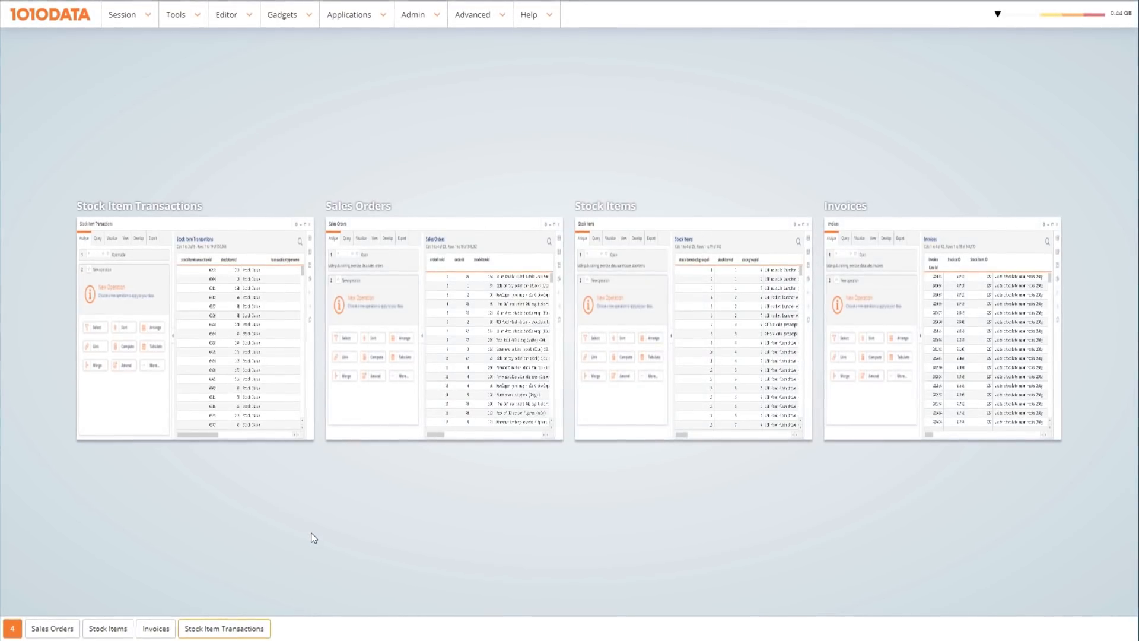
left_click(312, 532)
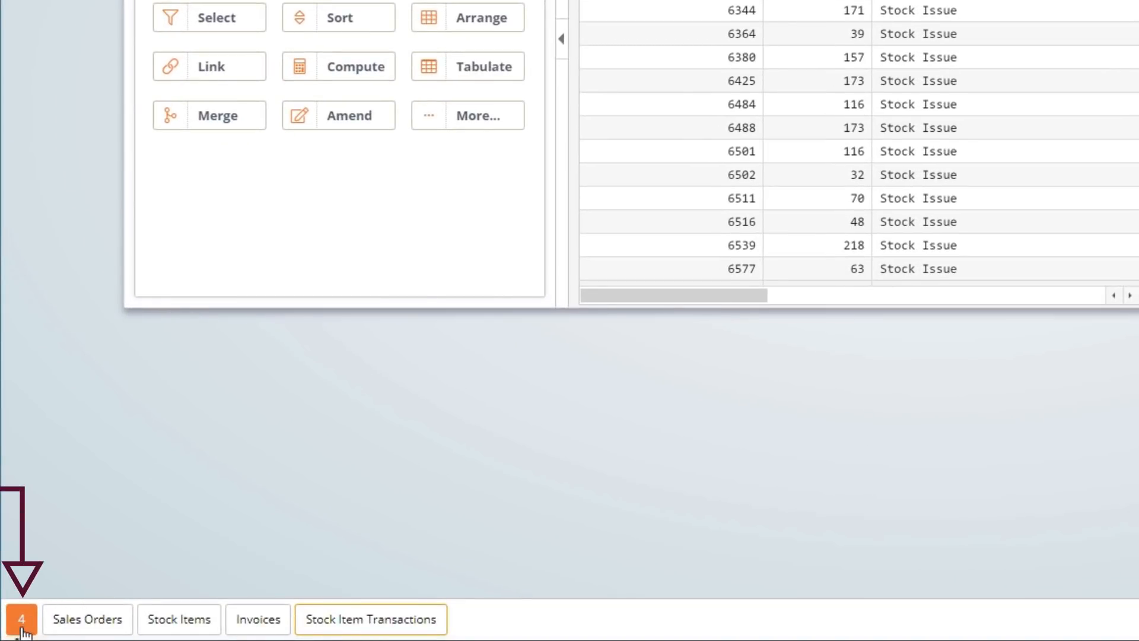
left_click(22, 628)
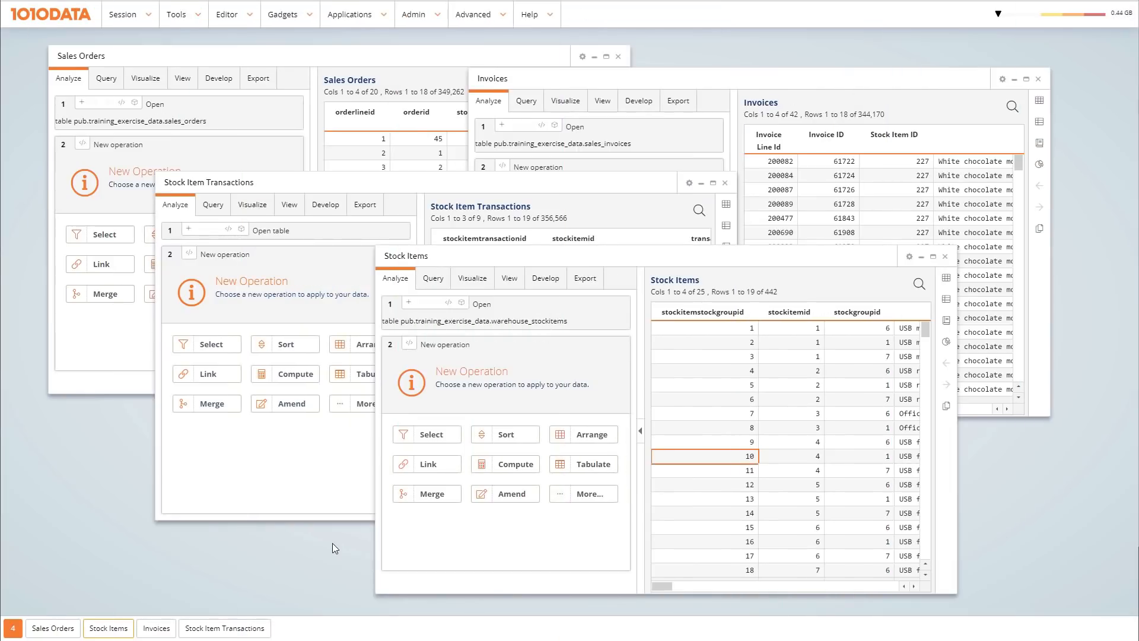
- Snap the Stock Items window to the right half of the workspace and Stock Item Transactions to the left half
left_click_drag(714, 257, 1136, 244)
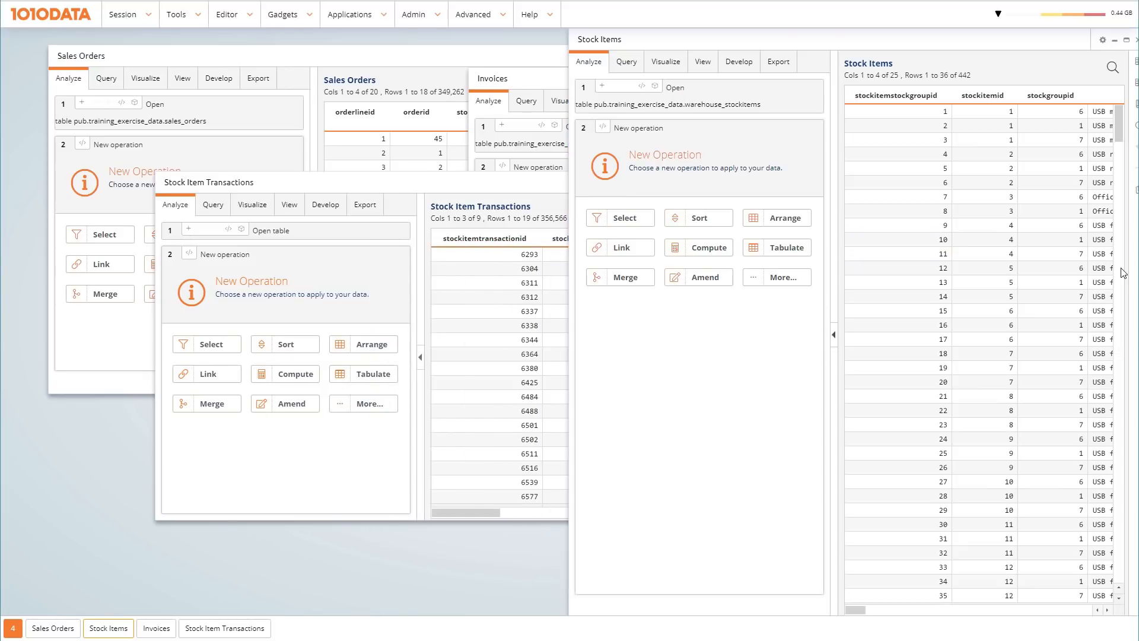
left_click_drag(459, 186, 5, 243)
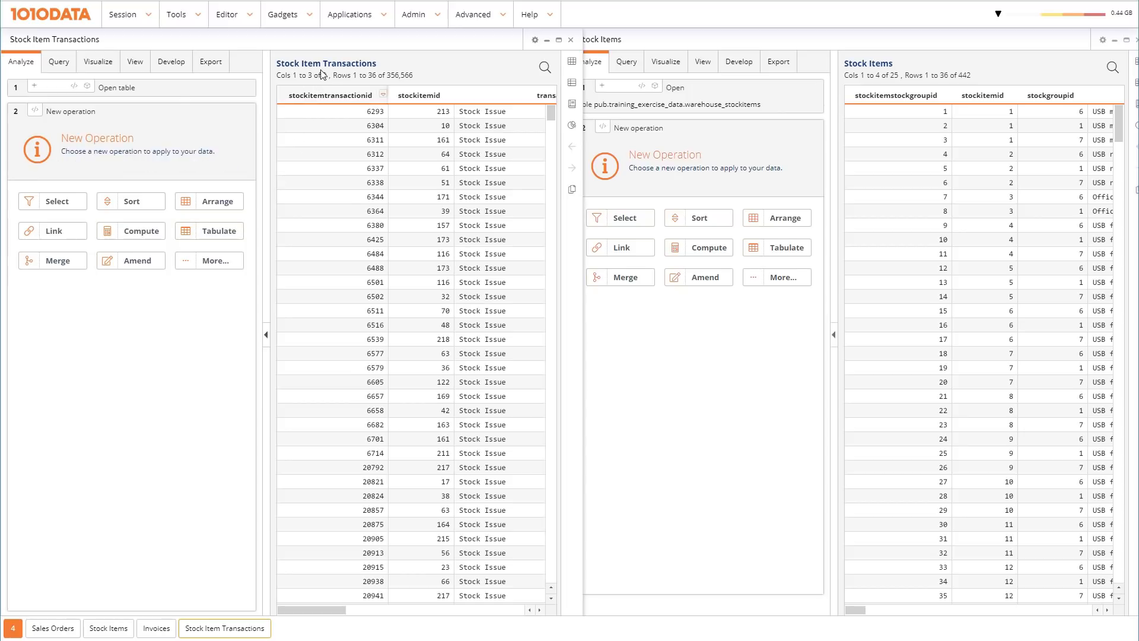
- Tile the windows in quarters: Stock Item Transactions lower left, Stock Items lower right, Invoices upper right, Sales Orders upper left
left_click_drag(326, 45, 9, 457)
left_click_drag(879, 42, 1124, 469)
left_click_drag(714, 79, 1114, 85)
left_click_drag(237, 56, 10, 84)
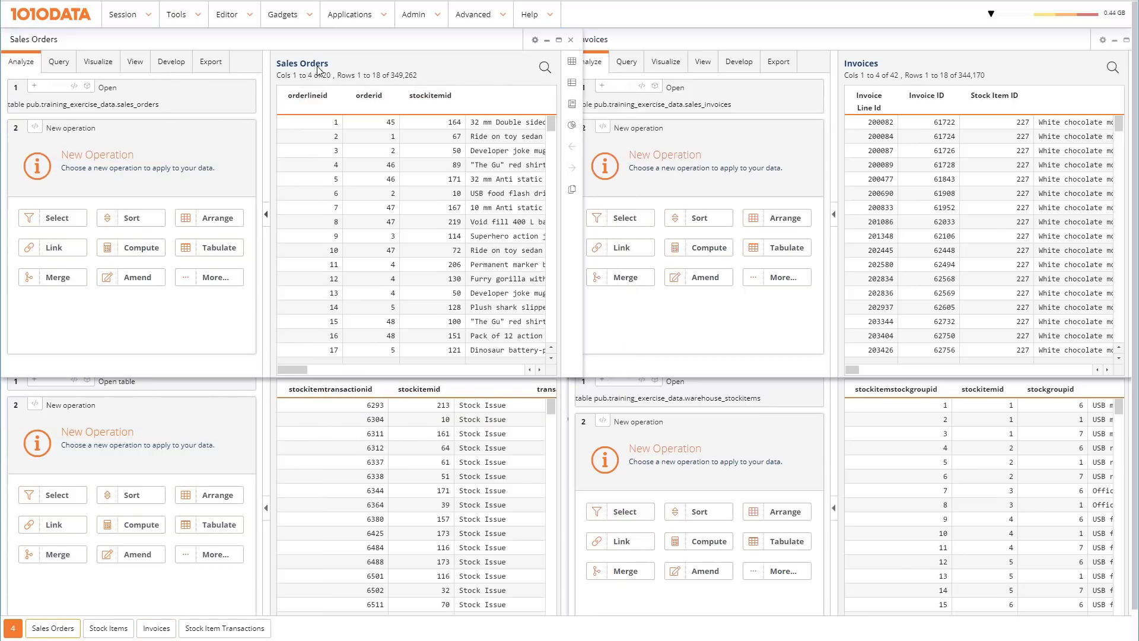
- Minimize the Sales Orders window to the tray and open the Workspace Settings
left_click_drag(327, 41, 557, 627)
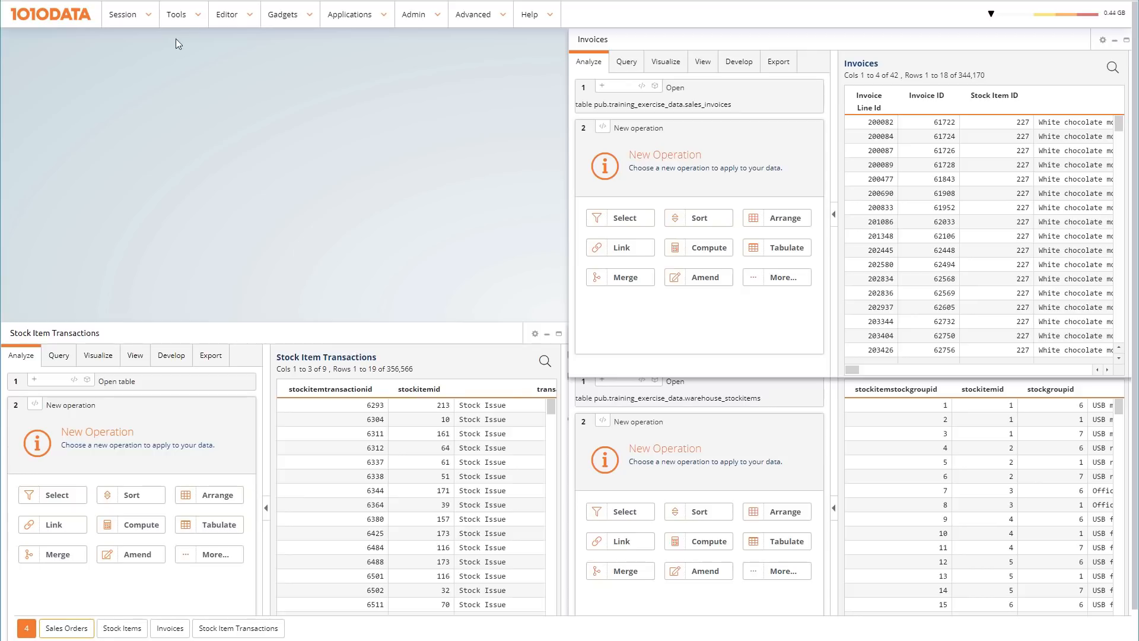
left_click(152, 15)
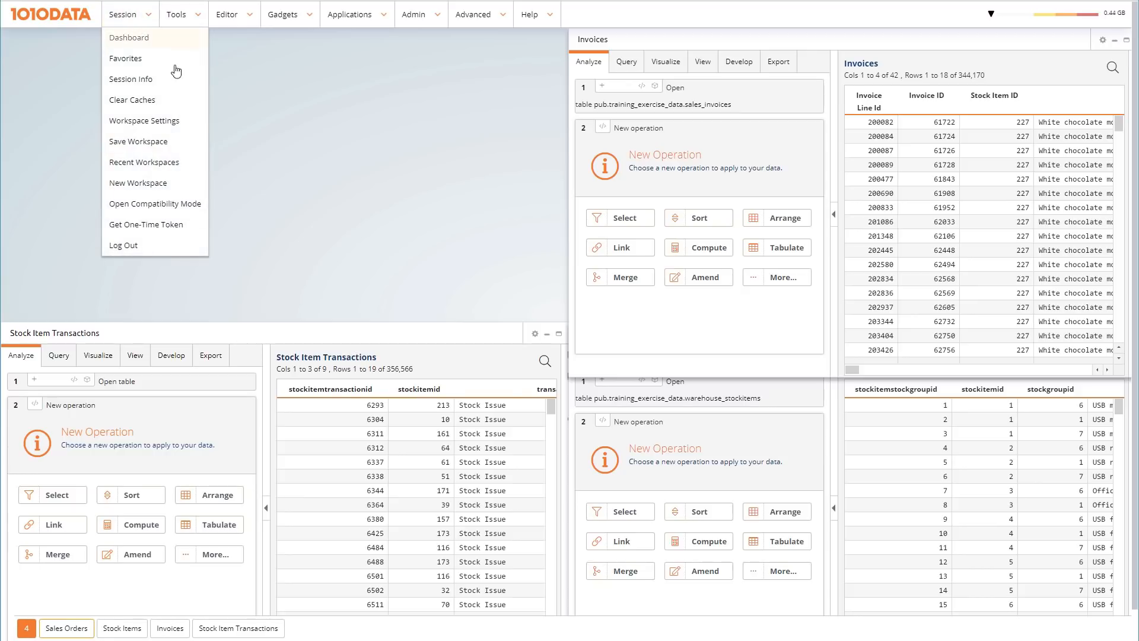
left_click(190, 120)
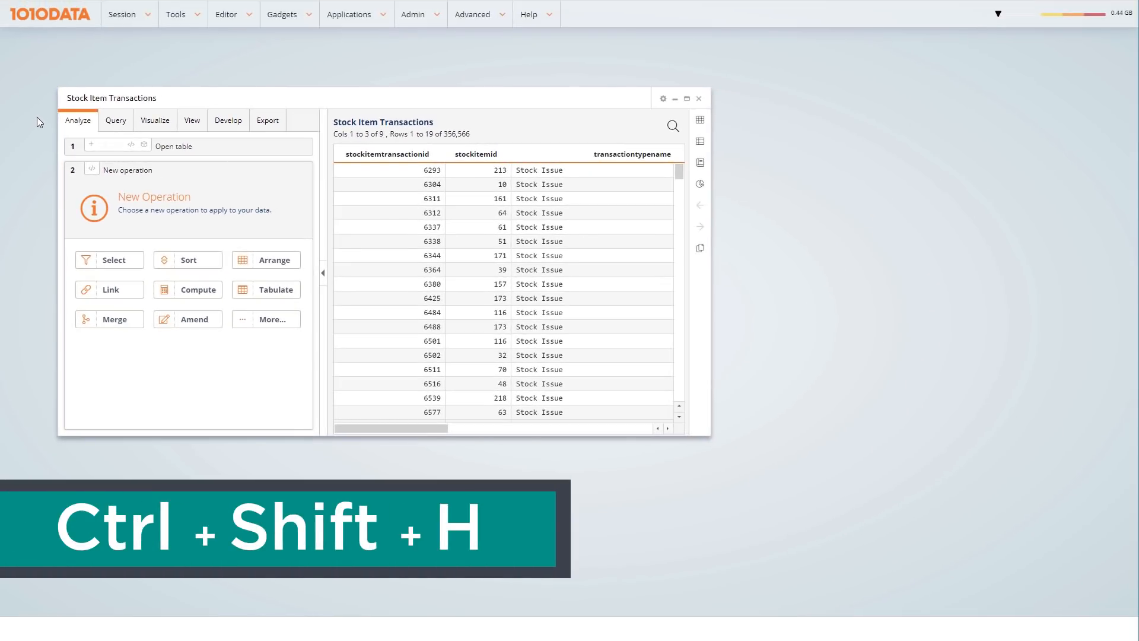
- Call up the context-sensitive help for the Stock Item Transactions spreadsheet and read the Trillion-Row Spreadsheet topic
key("ctrl+shift+h")
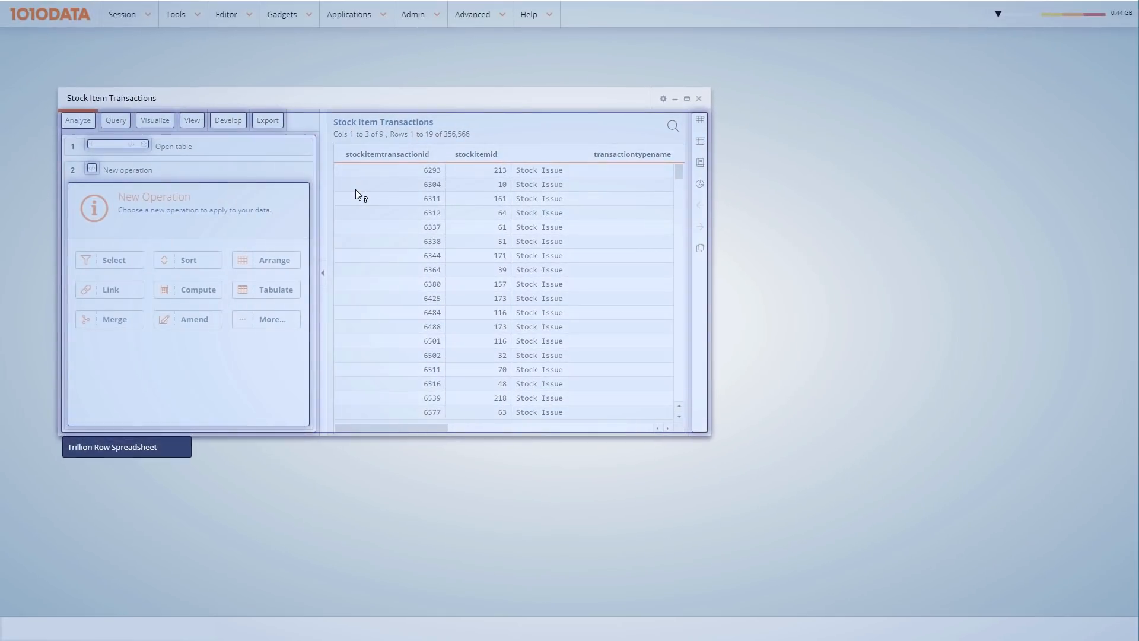
left_click(355, 190)
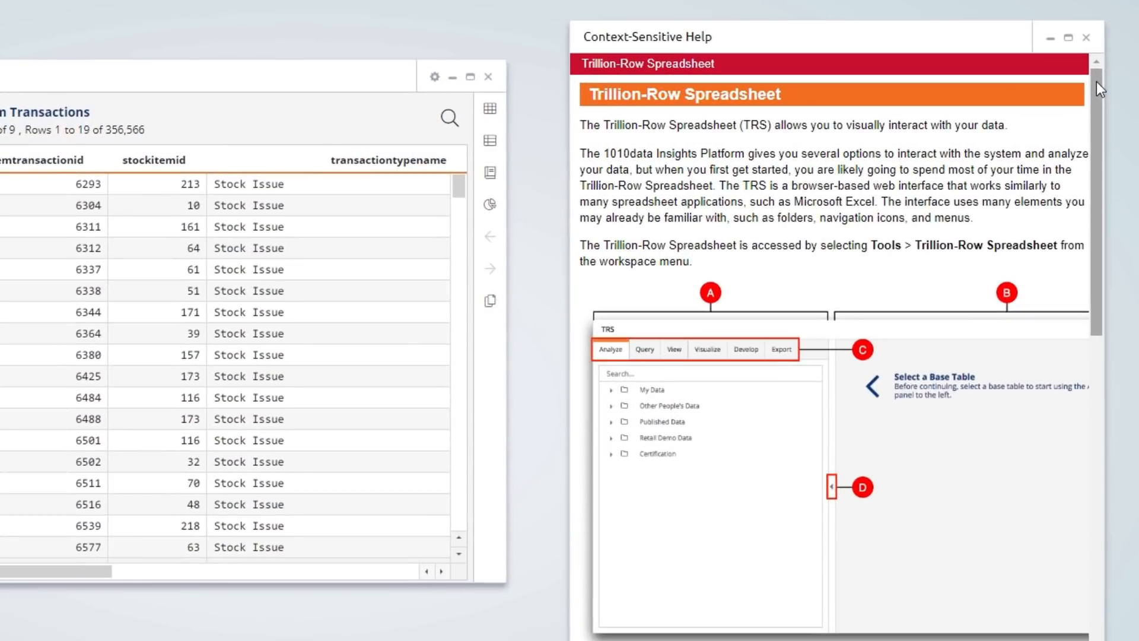
mouse_move(1098, 87)
left_mouse_down()
mouse_move(1076, 463)
mouse_move(1091, 390)
mouse_move(1105, 71)
left_mouse_up()
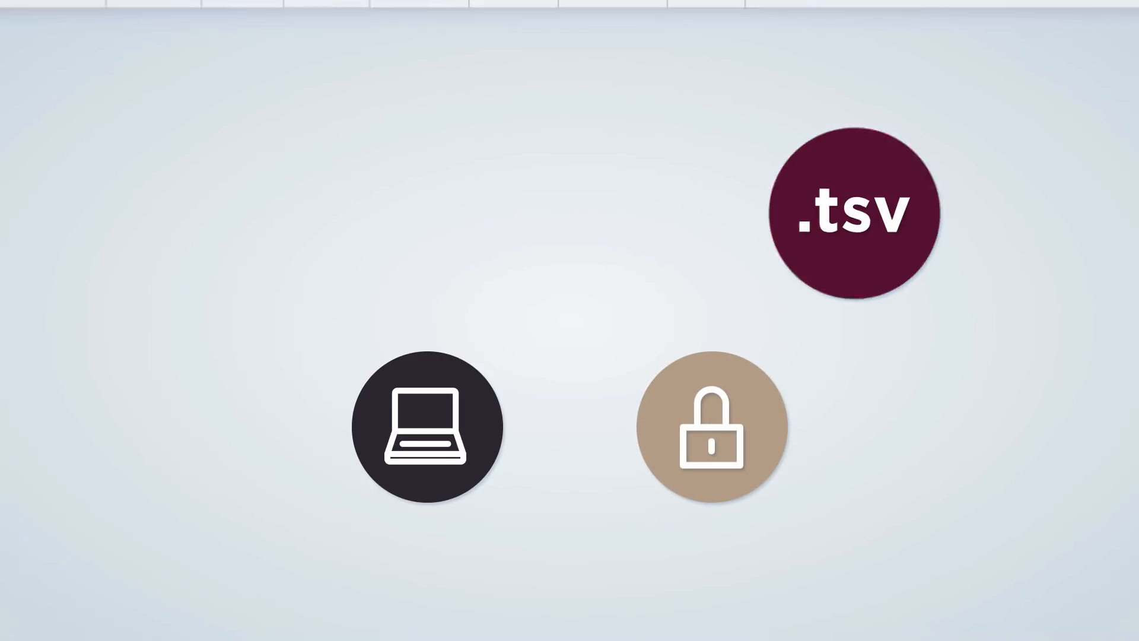
- Upload the local file linknyc.csv by dropping it into the workspace and open the uploaded table in the Trillion-Row Spreadsheet
left_click_drag(1138, 379, 579, 329)
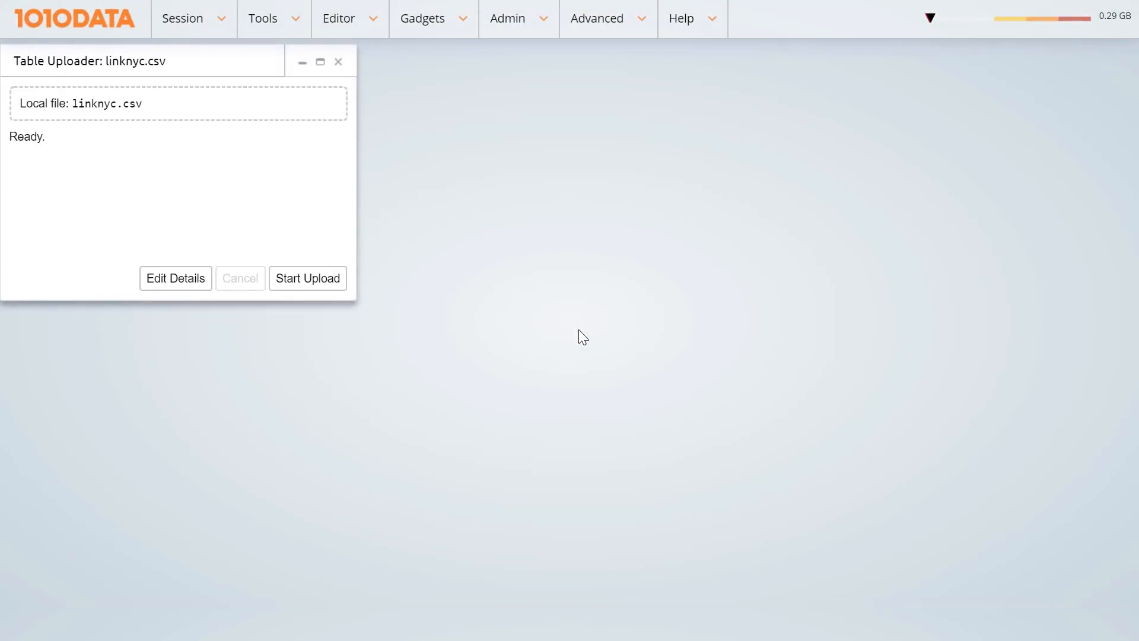
left_click(503, 448)
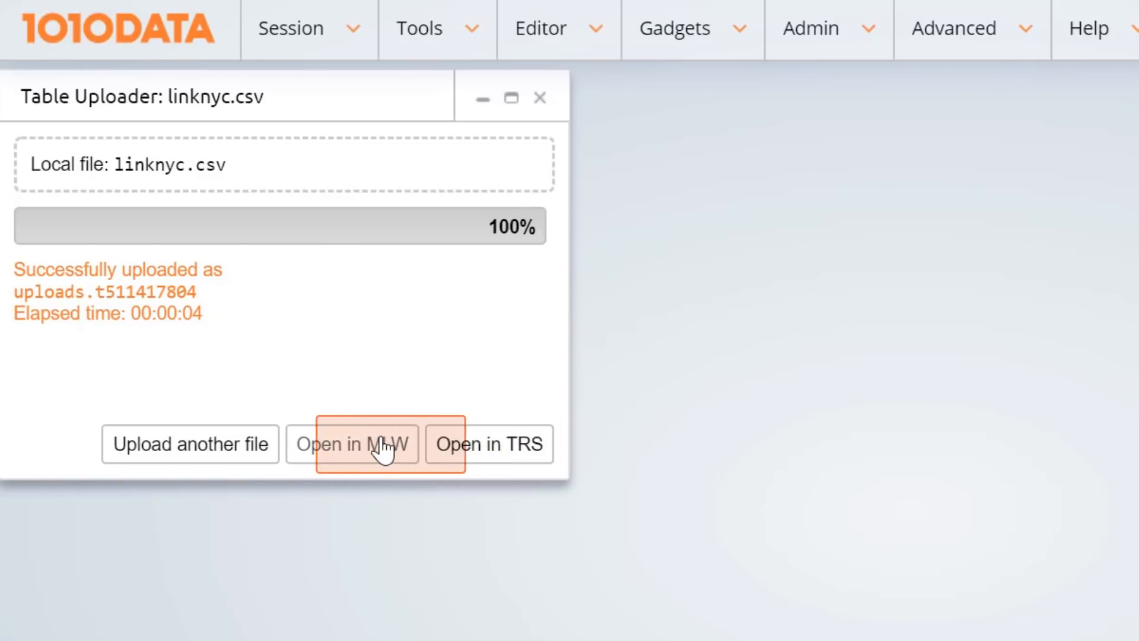
left_click(505, 459)
- Open the Object Manager and expand the folder that holds the uploaded tables
left_click(439, 28)
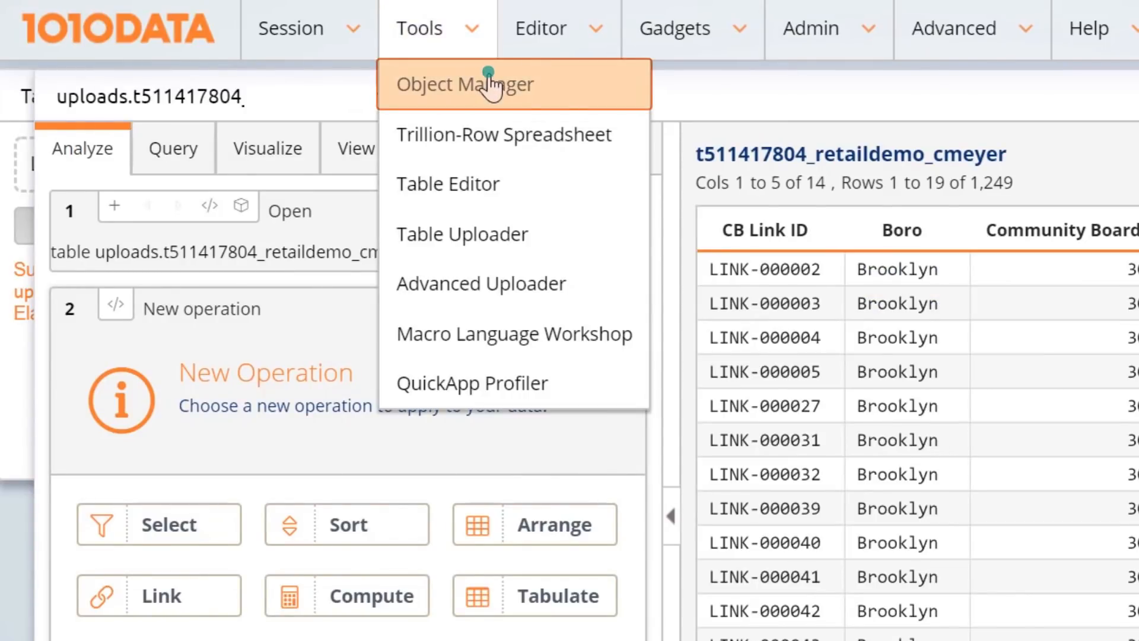
left_click(489, 77)
left_click(82, 267)
scroll(415, 429, "down", 7)
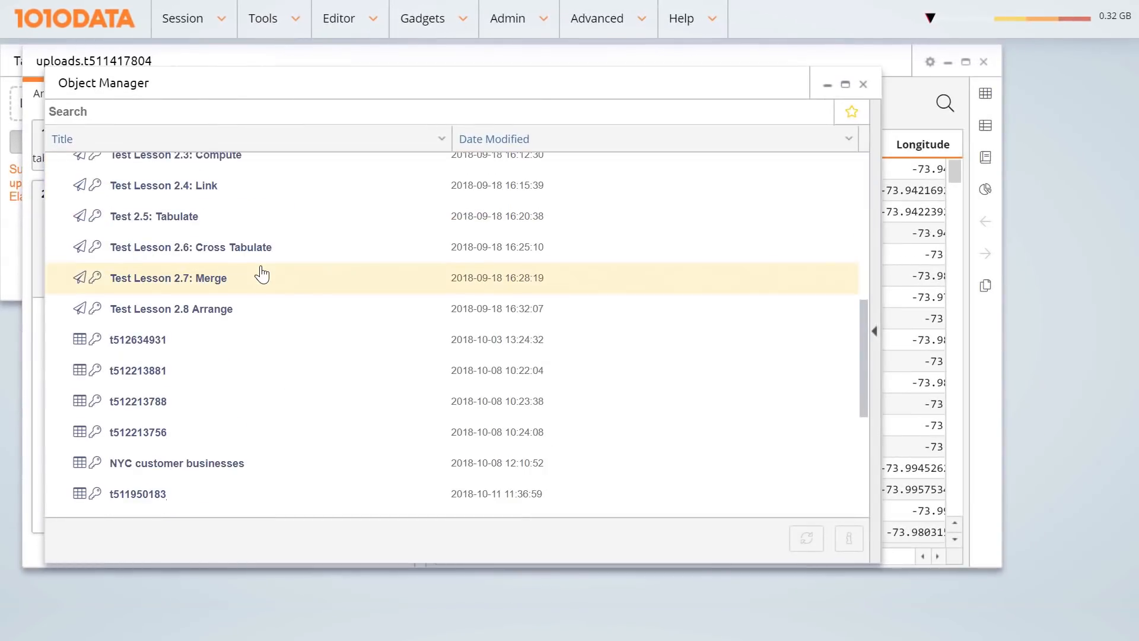
scroll(262, 274, "down", 3)
- Change the title of table t511425022 to linknyc in its object information
left_click(309, 408)
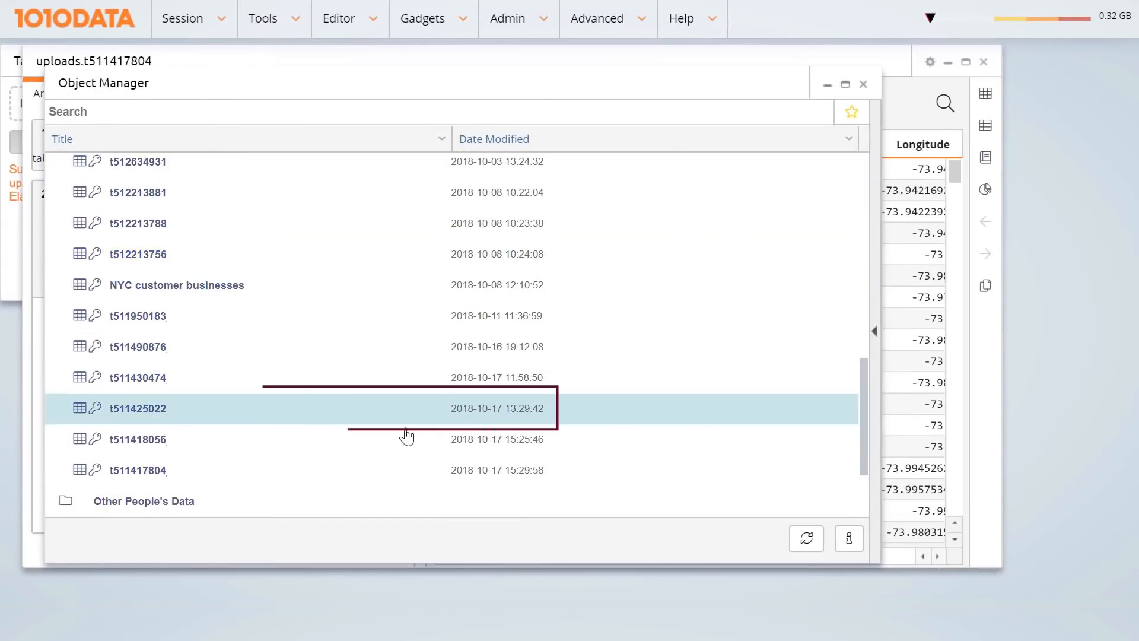
left_click(848, 537)
double_click(467, 201)
type("linknyc")
left_click(809, 120)
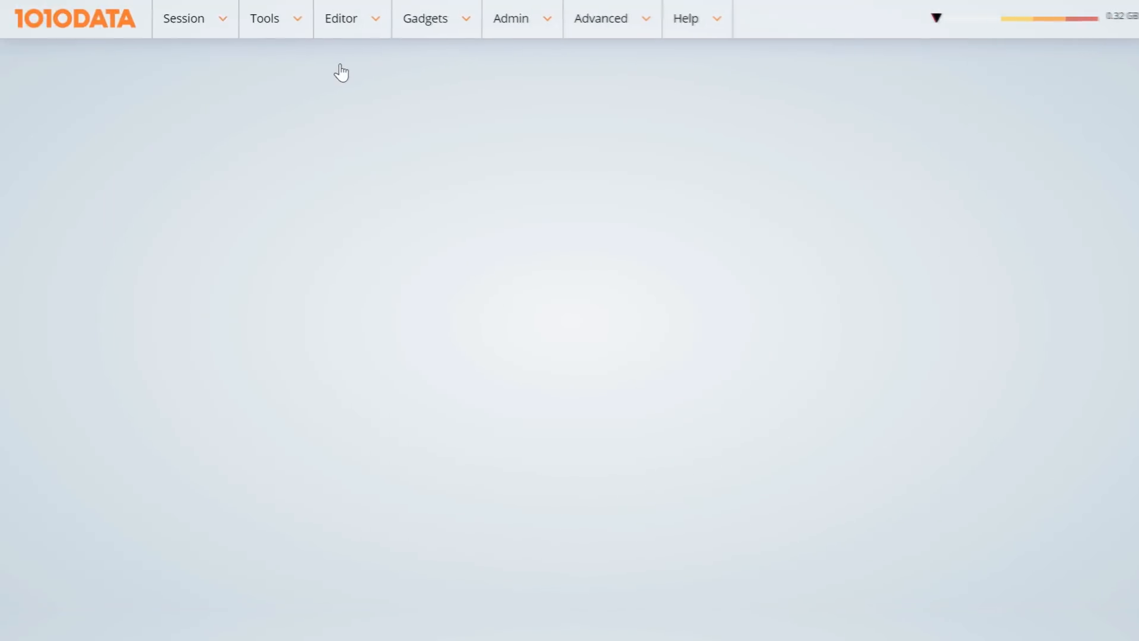
- Open the Table Uploader with Local File as the source and choose the linknyc file
left_click(295, 28)
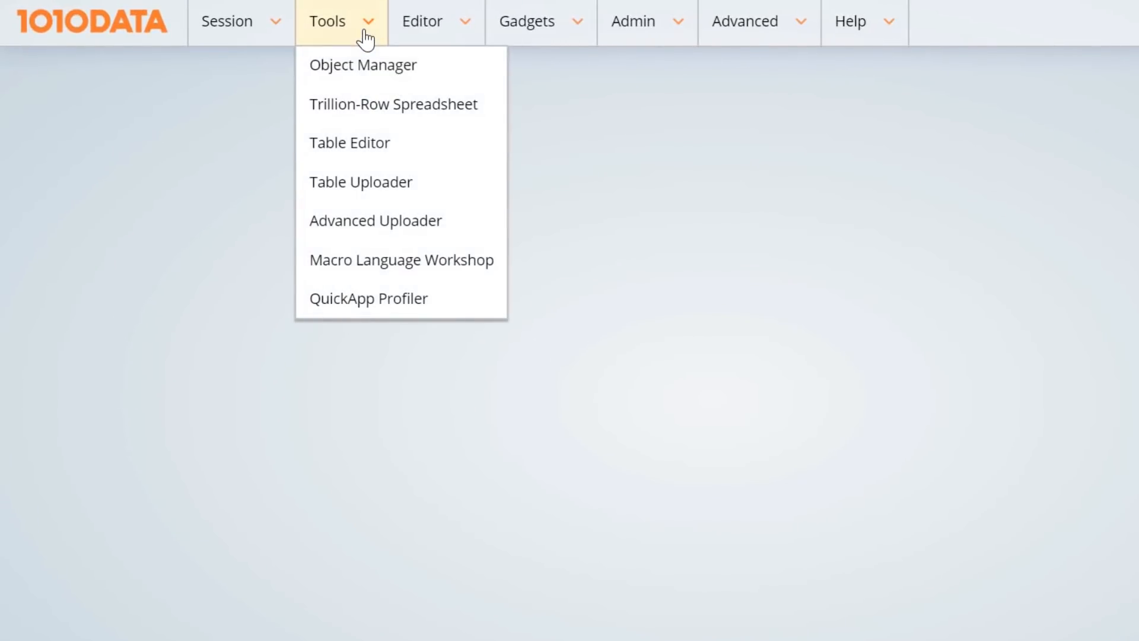
left_click(392, 190)
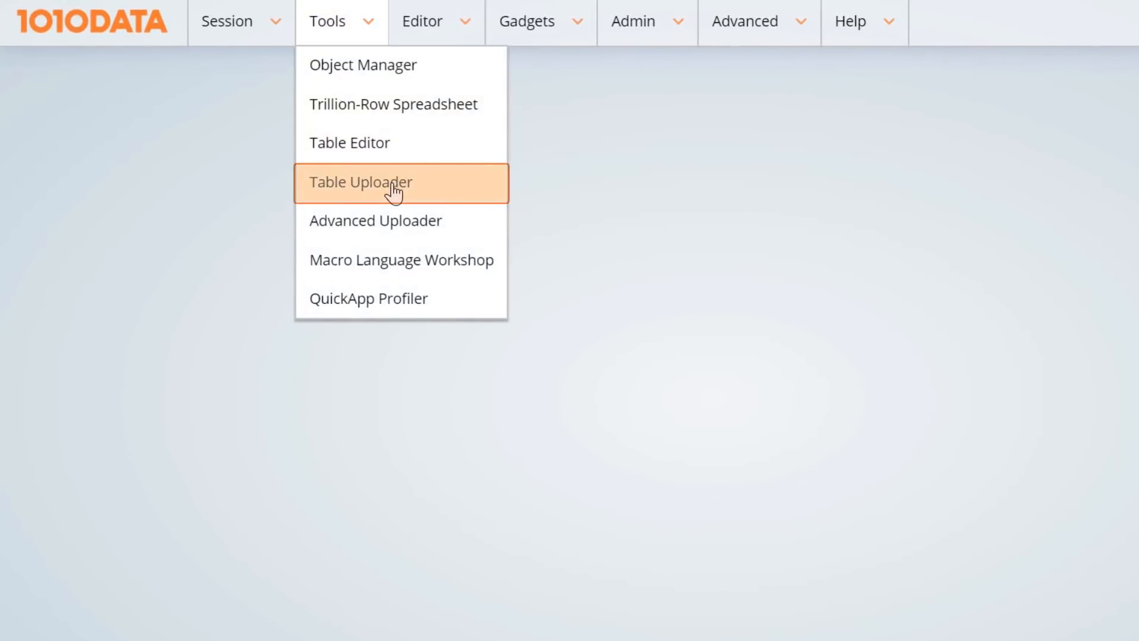
left_click(129, 134)
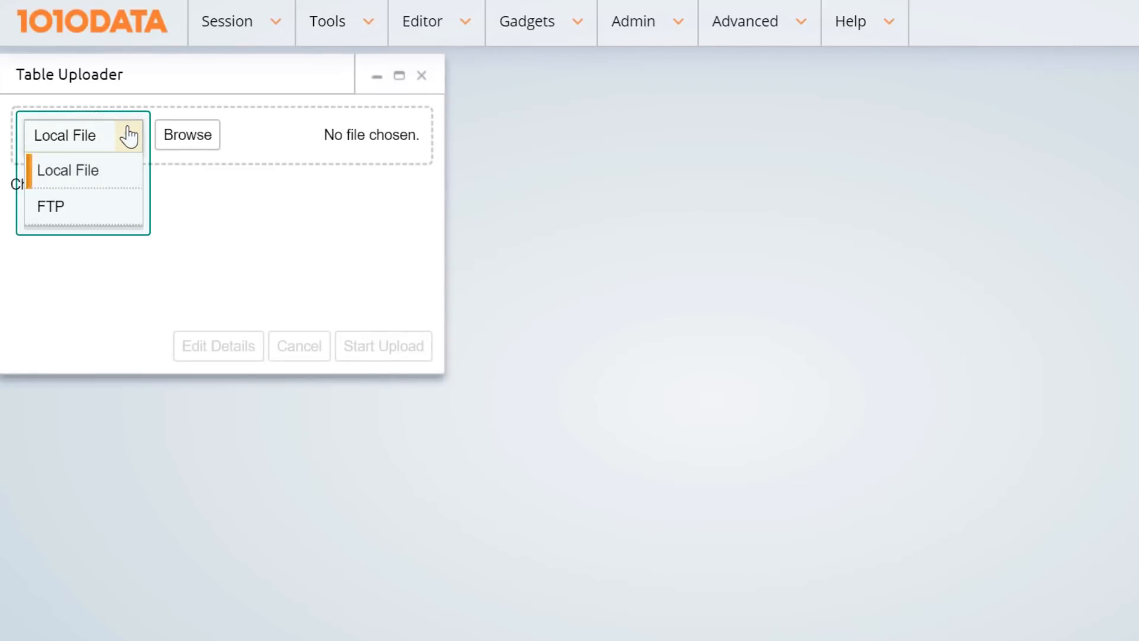
left_click(129, 134)
left_click(175, 140)
left_click(283, 119)
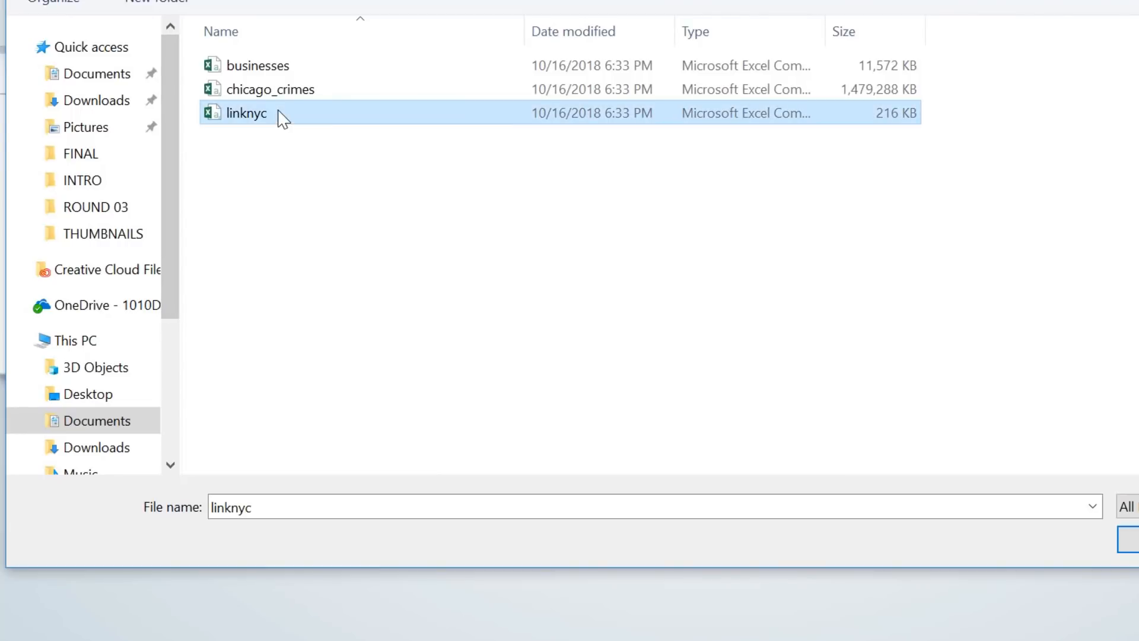
double_click(283, 119)
- Start the upload of the chosen linknyc.csv and open the resulting table in the Trillion-Row Spreadsheet
left_click(408, 349)
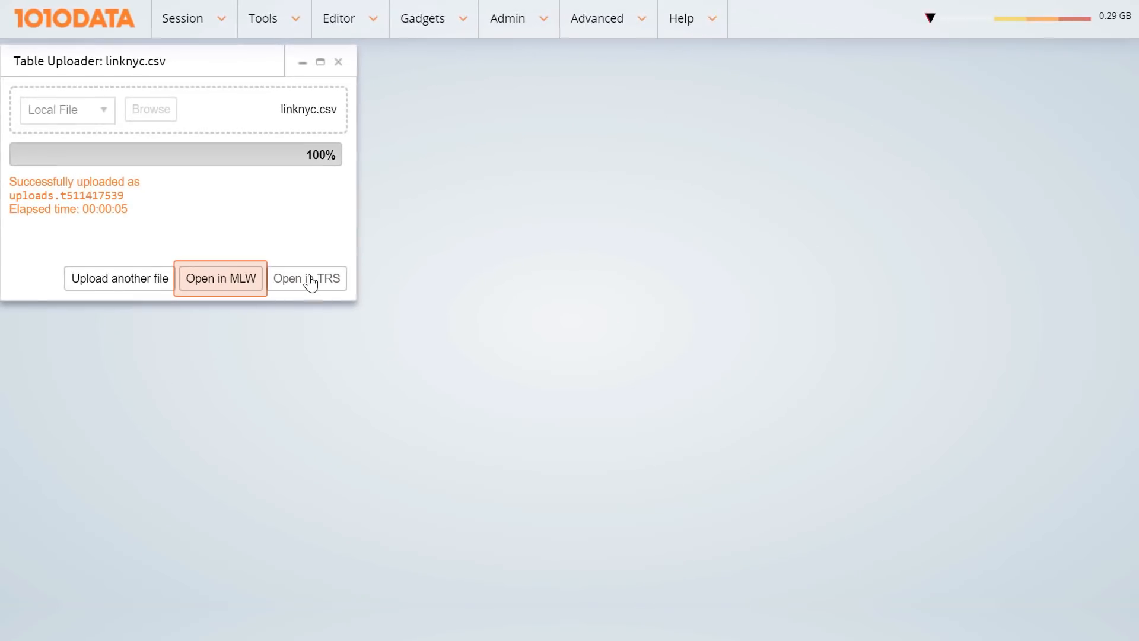
left_click(311, 282)
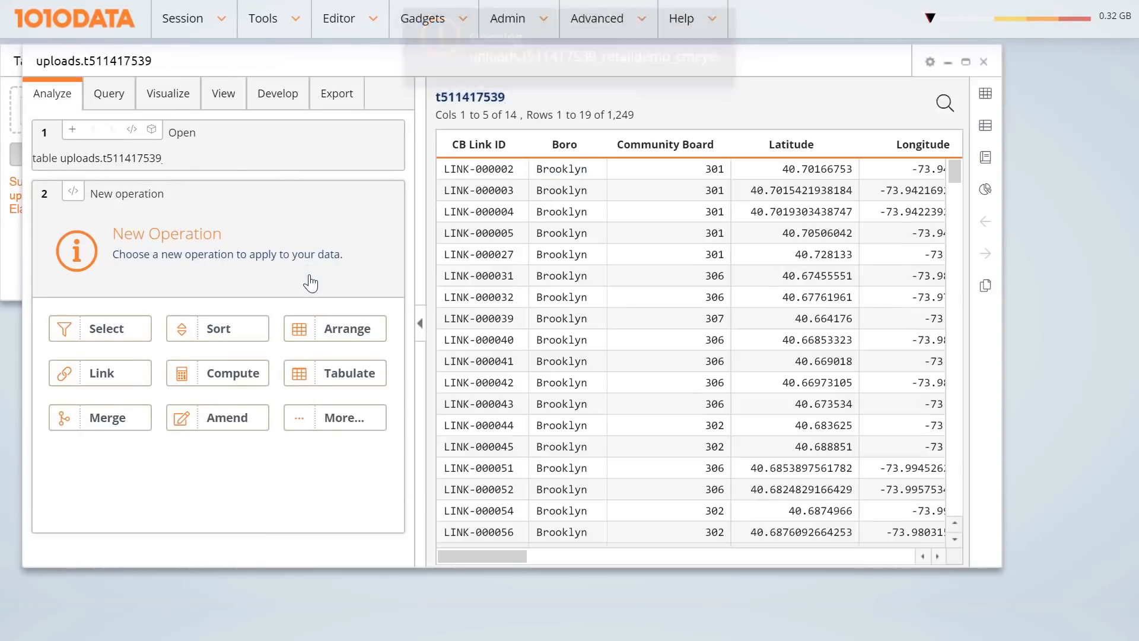
- Open the Object Manager
left_click(294, 24)
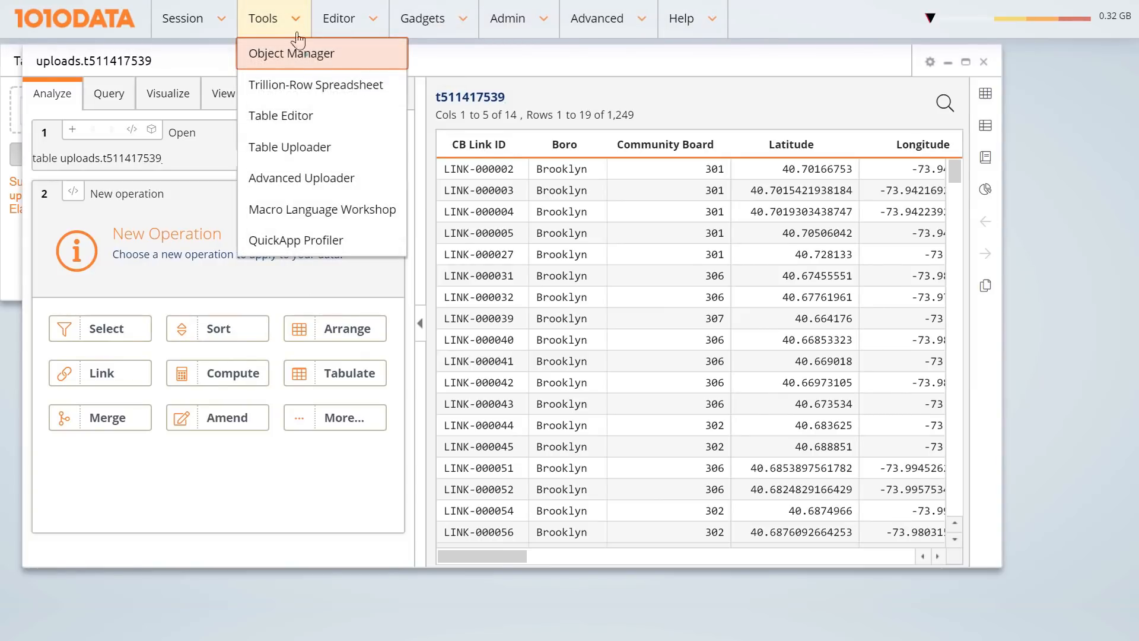
left_click(292, 53)
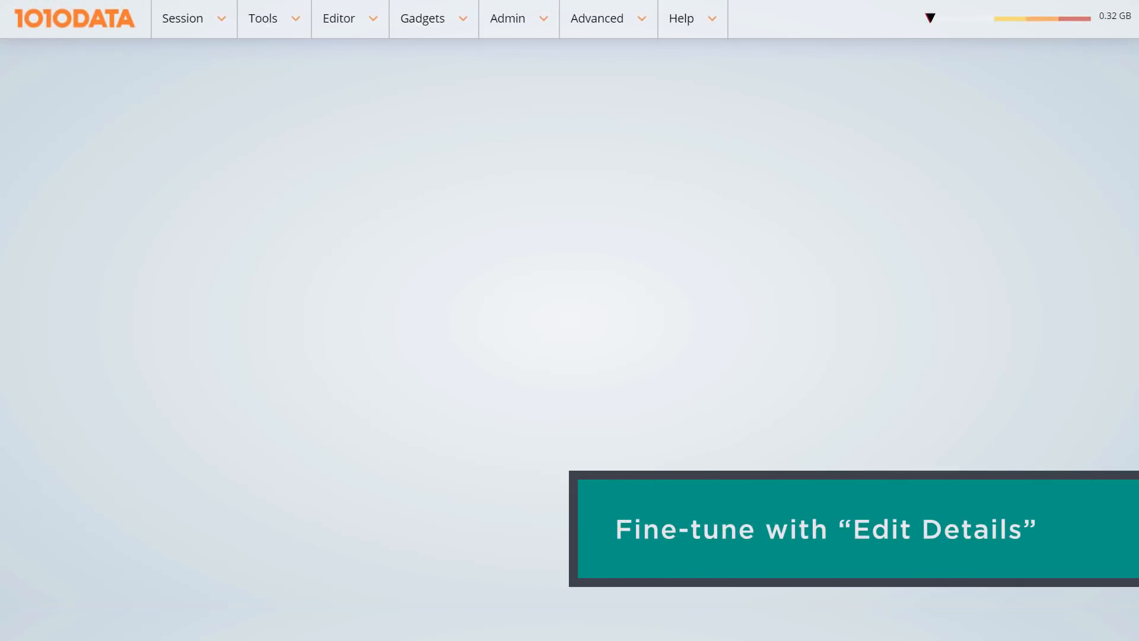
- Load businesses.csv into the Table Uploader by dropping it on the workspace and open its detailed upload settings
left_click(293, 24)
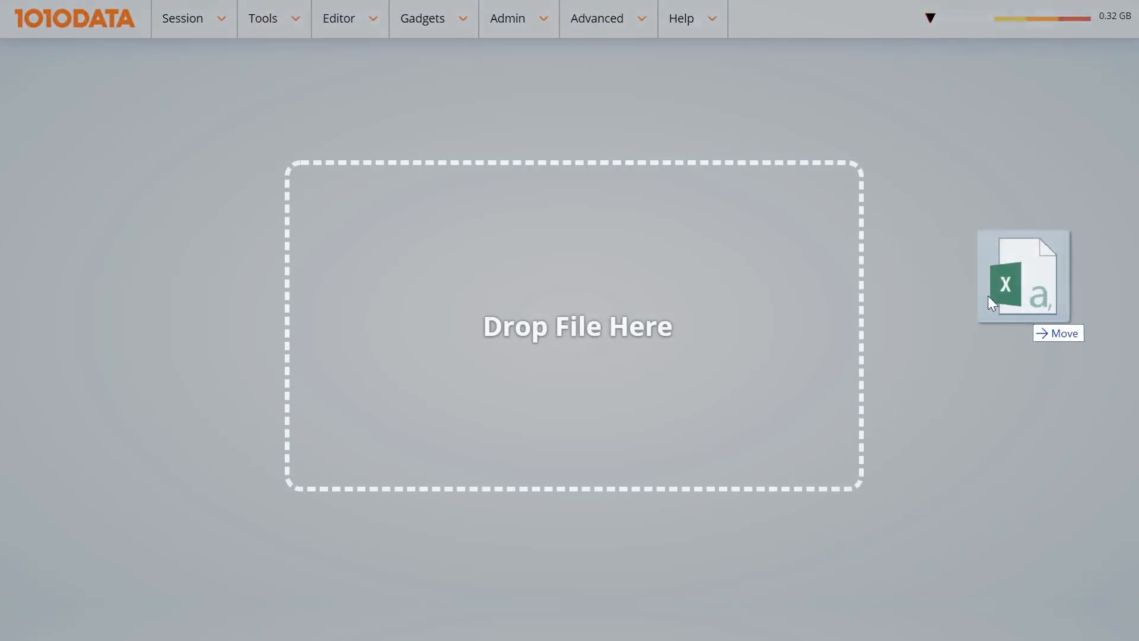
left_click_drag(991, 300, 600, 318)
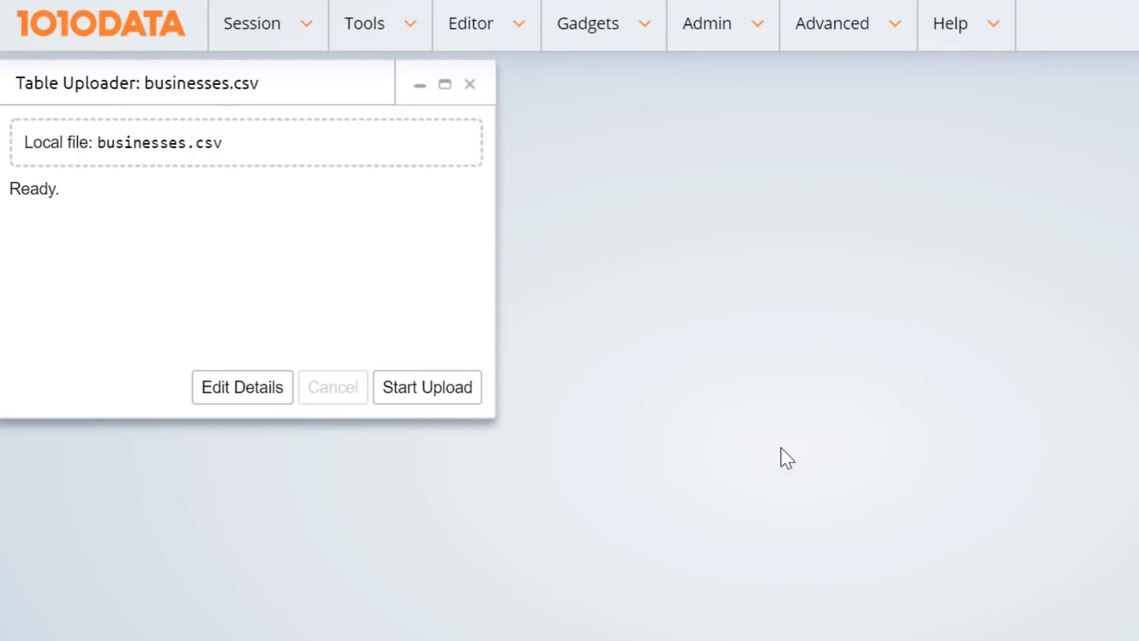
left_click(265, 402)
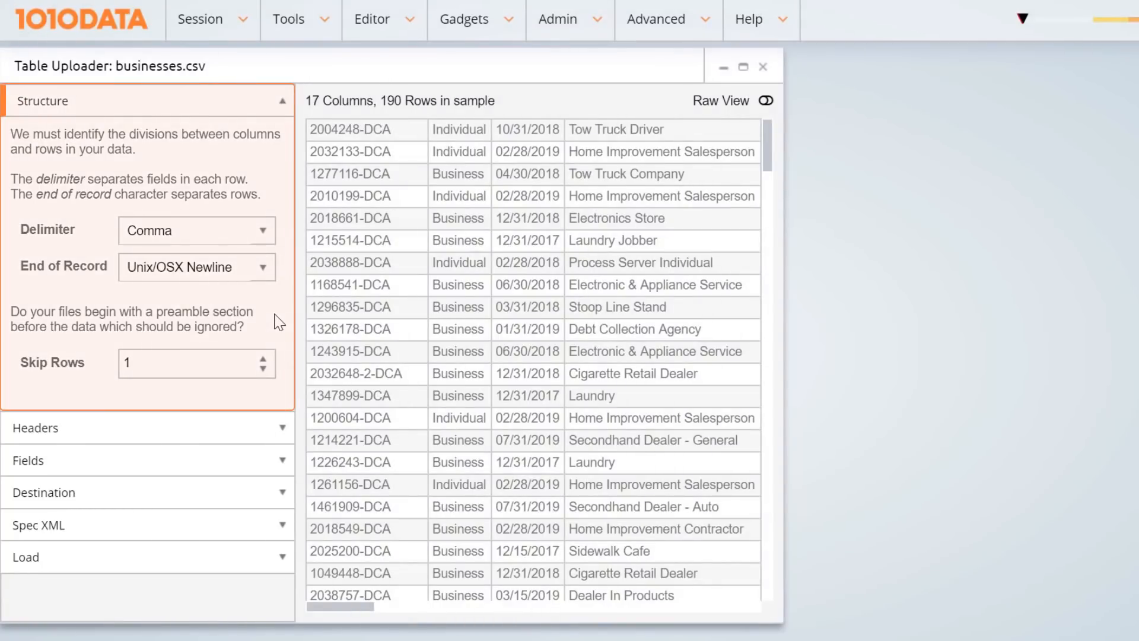
- Review the Delimiter and End of Record choices for businesses.csv and inspect the skipped rows in the raw view
left_click(264, 230)
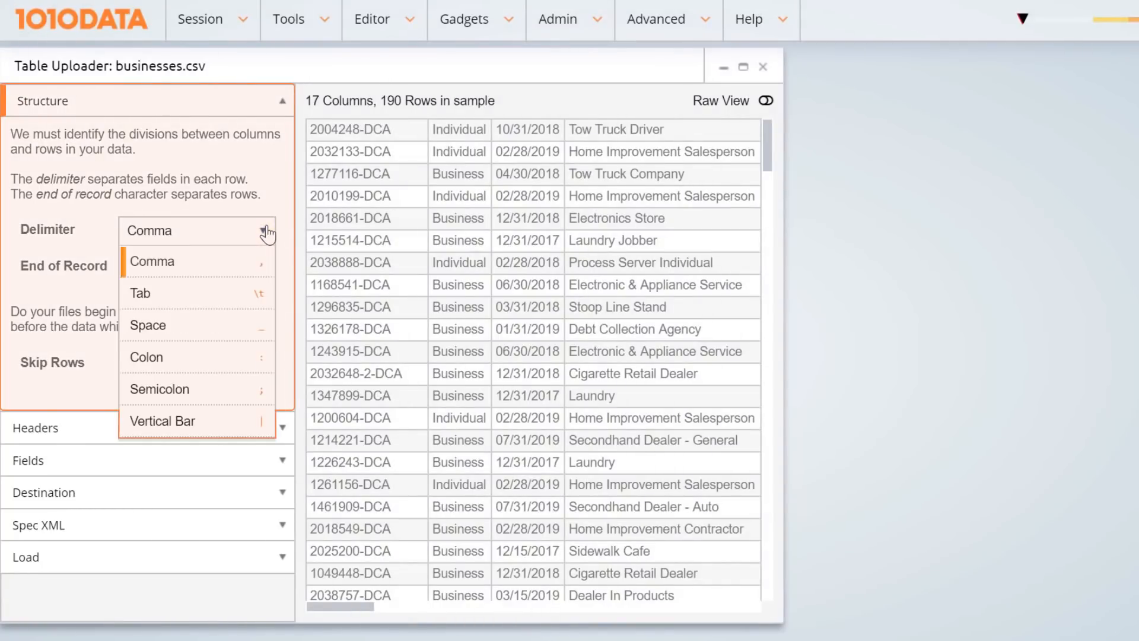
left_click(264, 231)
left_click(263, 268)
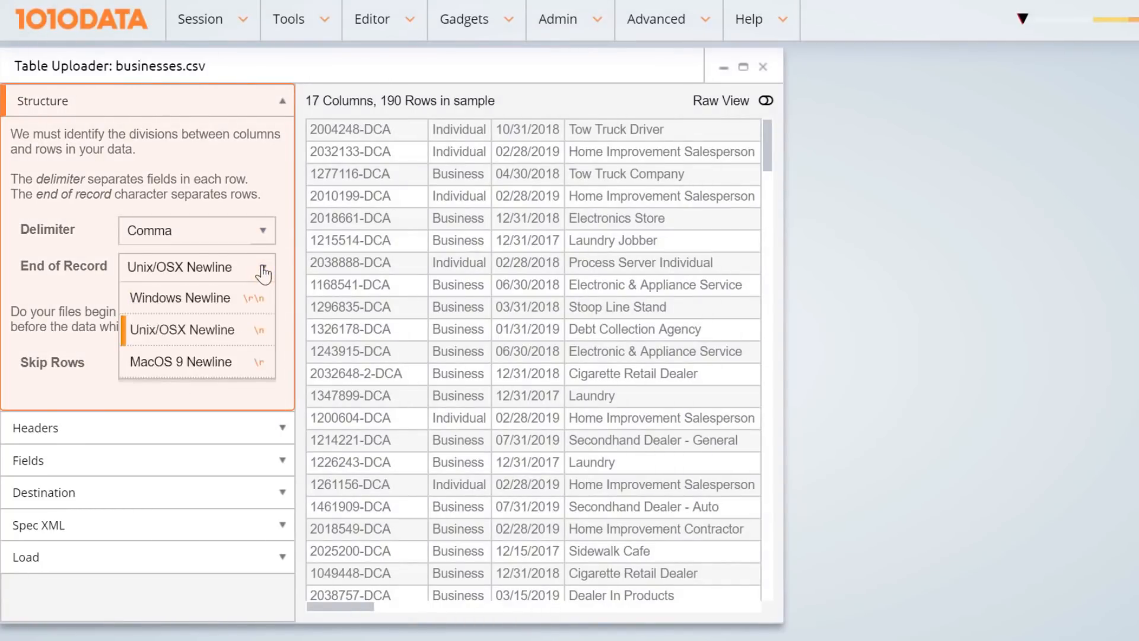
left_click(263, 270)
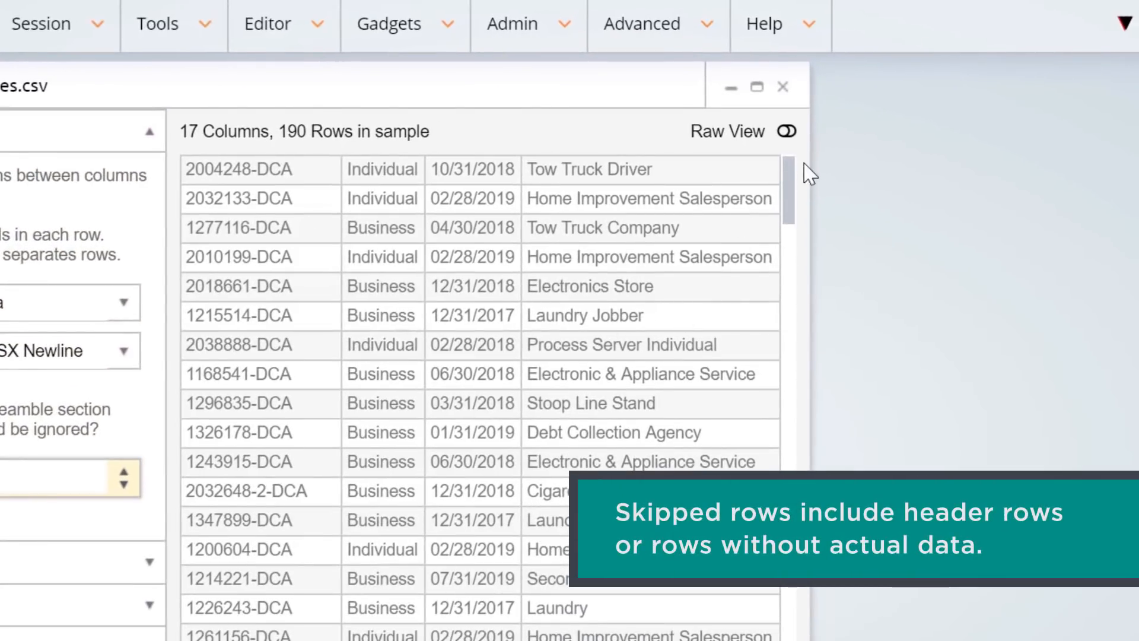
left_click(788, 131)
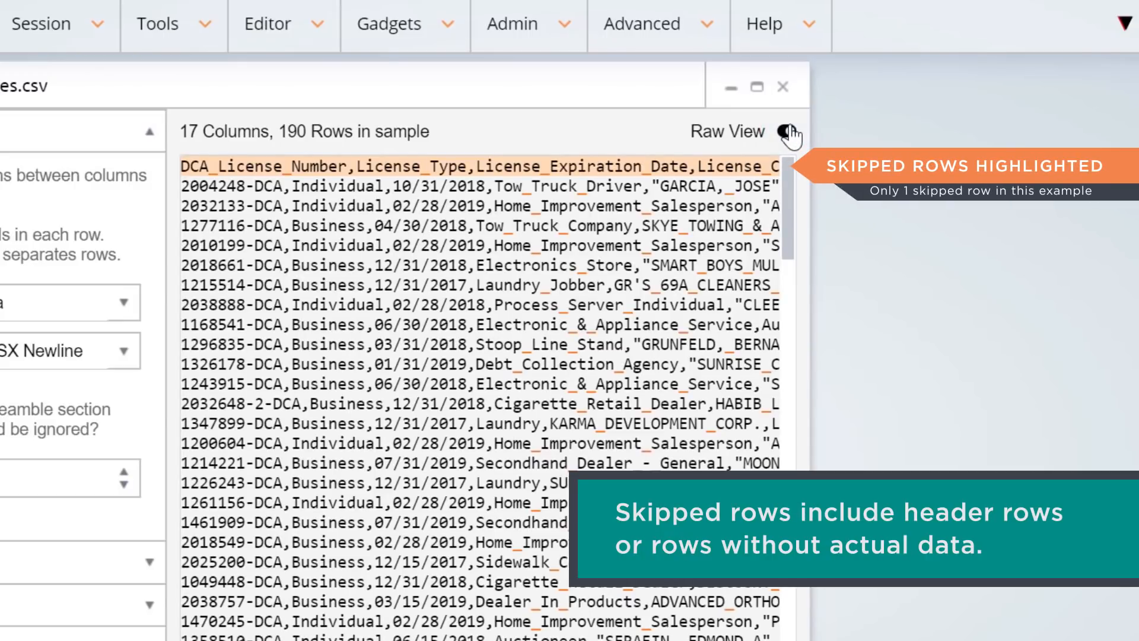
left_click(788, 132)
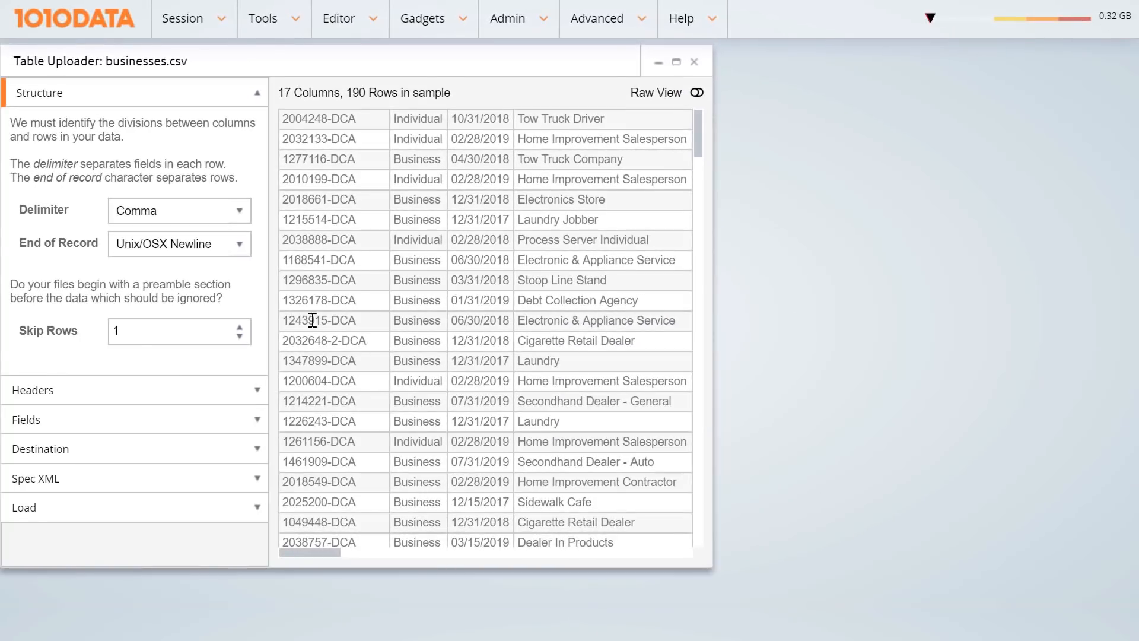
- Enlarge the Table Uploader and use the Skipped Row 1 column as the column names in the Headers settings
left_click(177, 391)
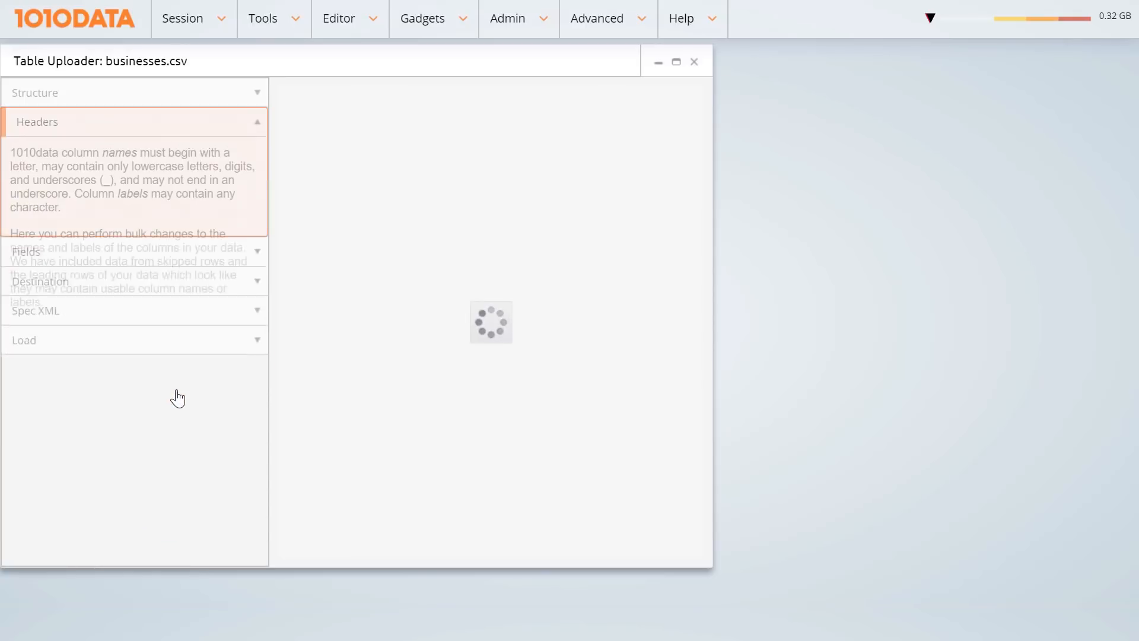
left_click_drag(712, 566, 1018, 574)
left_click_drag(344, 66, 392, 70)
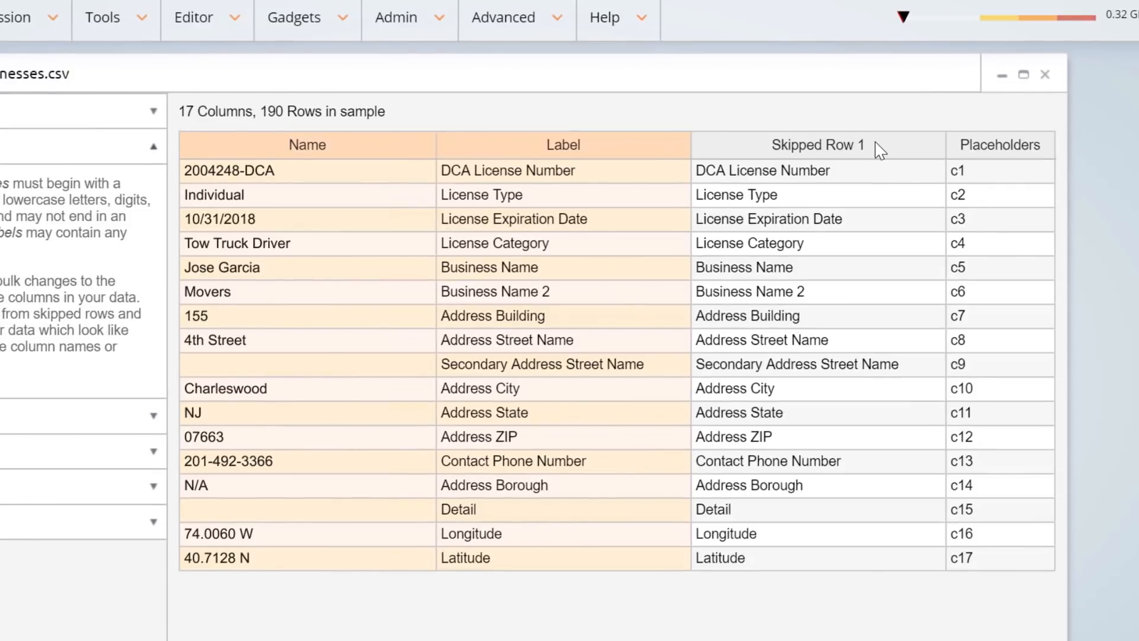
left_click(880, 151)
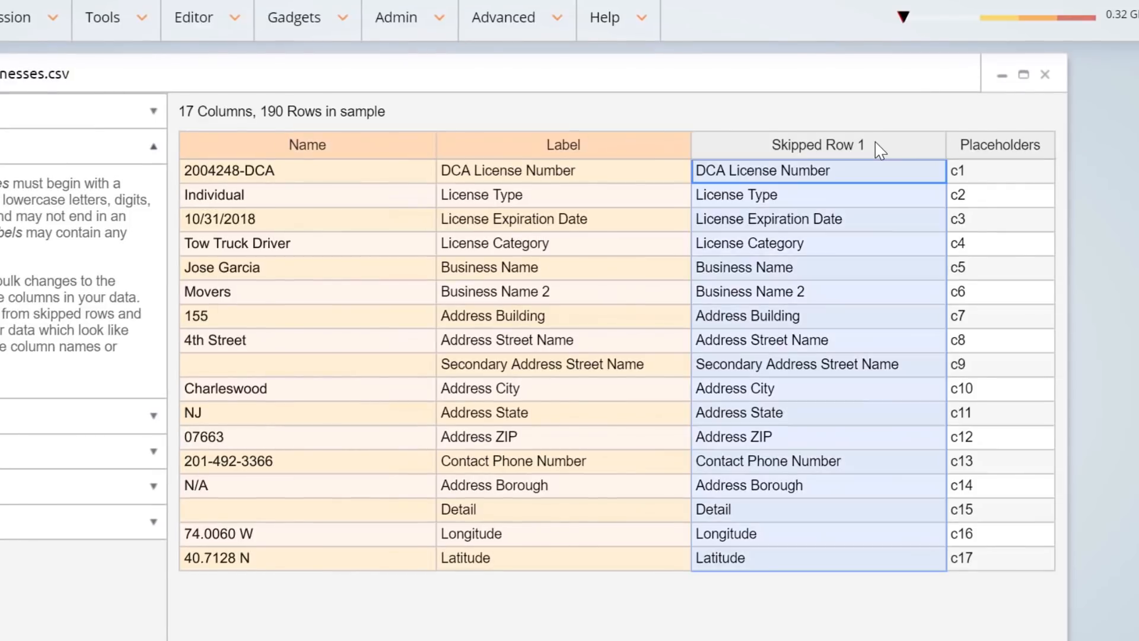
right_click(859, 145)
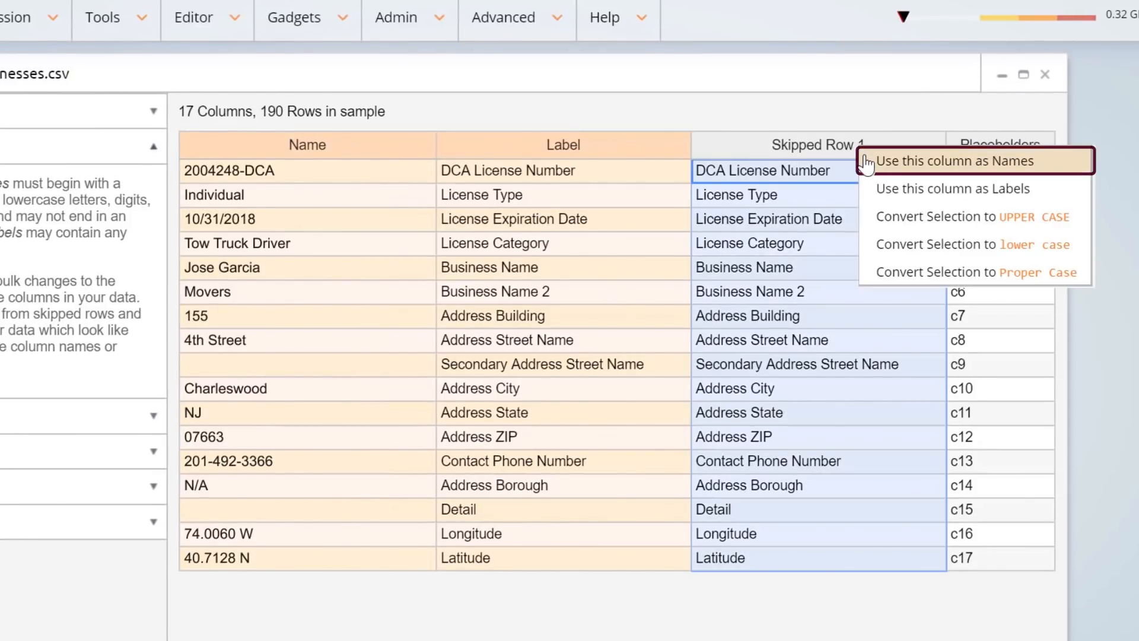
left_click(871, 166)
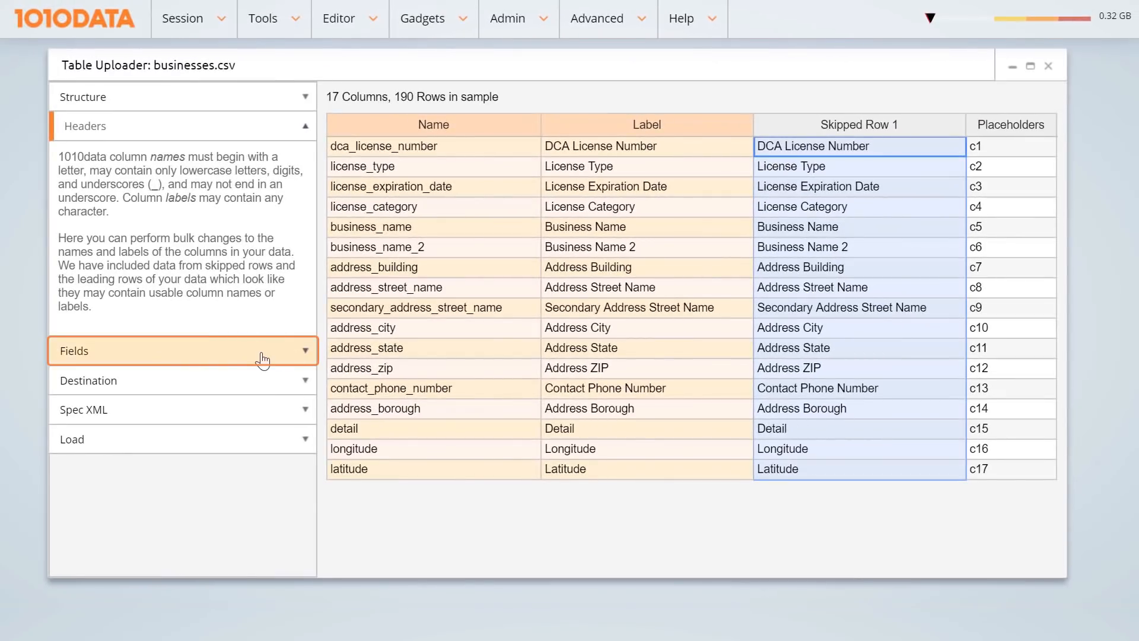
- Set the destination title to NYC Businesses 2018 and both descriptions to Customer Businesses in the New York Region - 2018, keeping Users as Private
left_click(263, 355)
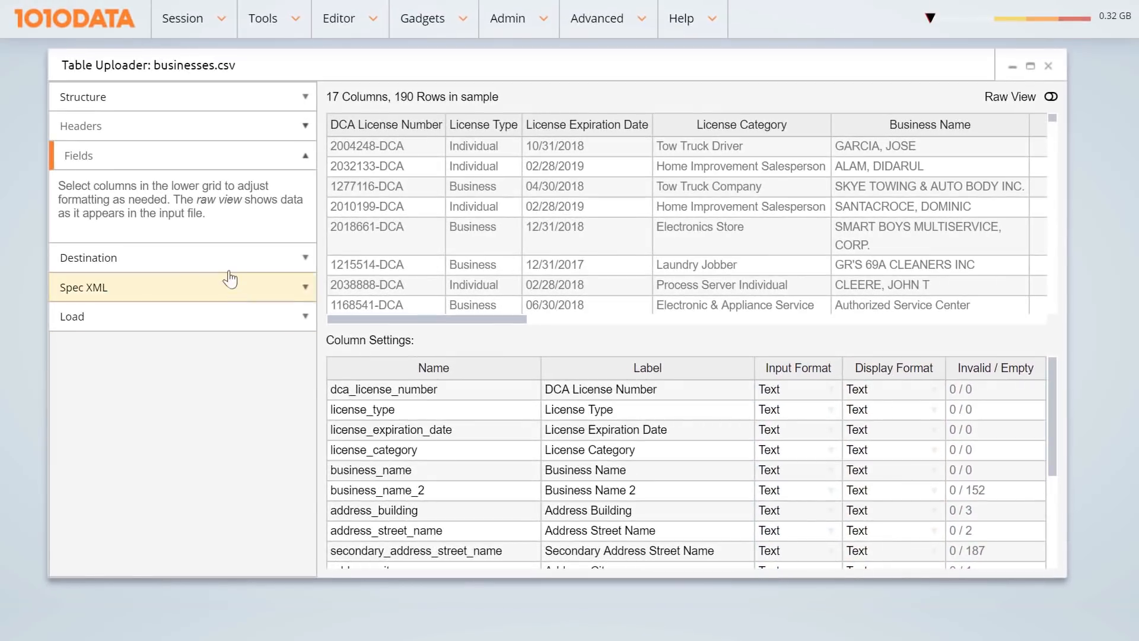
left_click(218, 257)
left_click(481, 148)
type("NYC Businesses 2018")
left_click(482, 171)
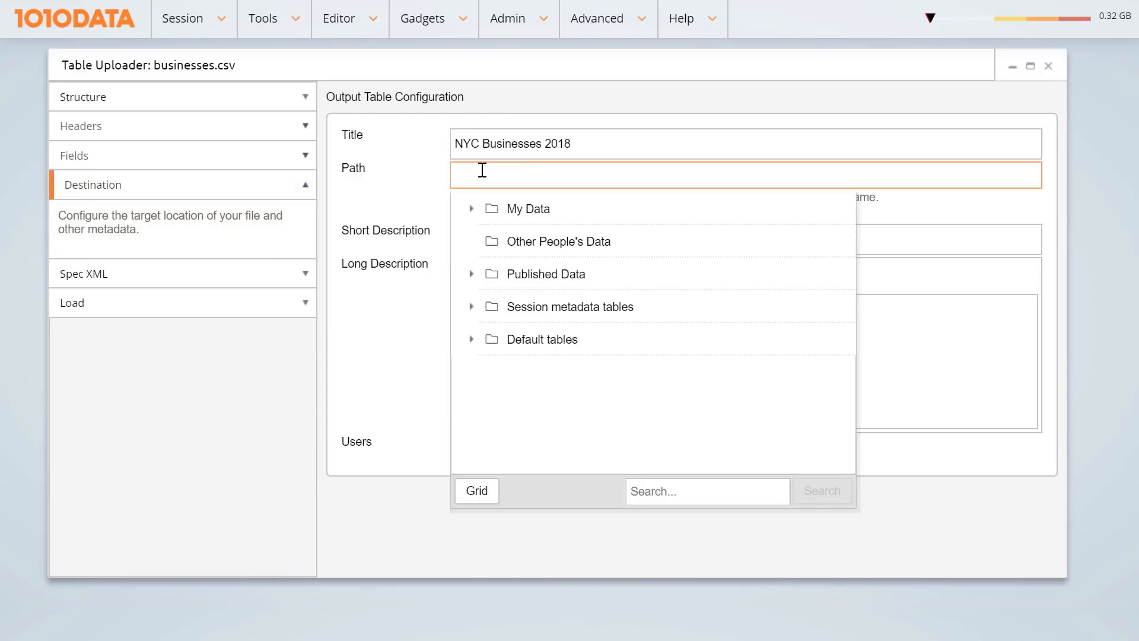
left_click(429, 188)
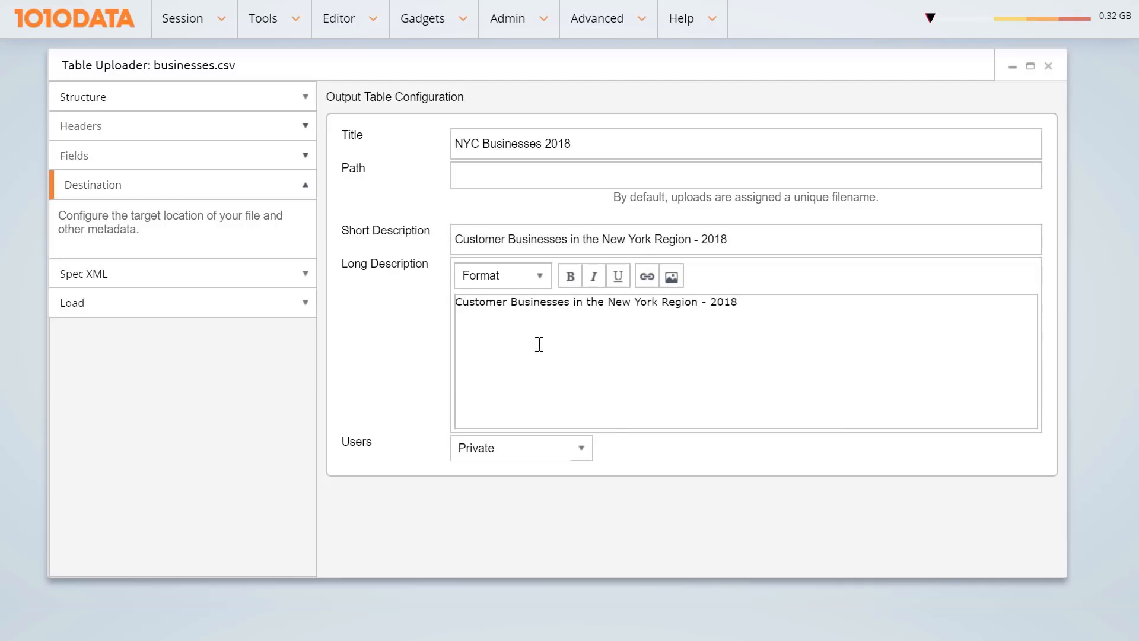
left_click(583, 450)
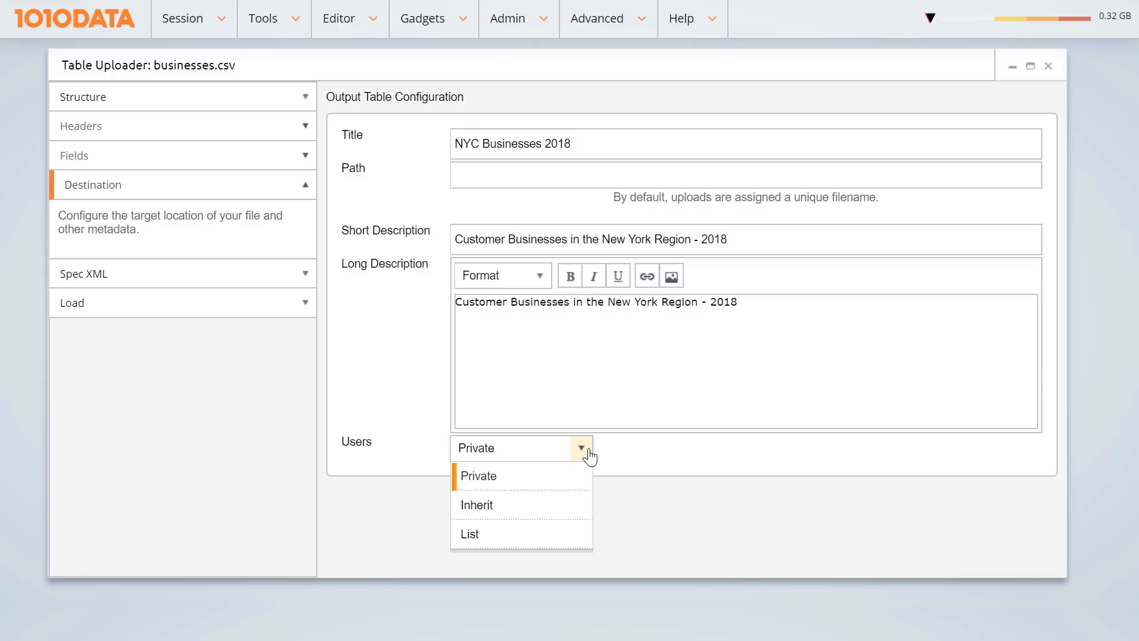
- Examine the generated Spec XML, including the dca_license_number column definition, and the available sample sizes
left_click(202, 277)
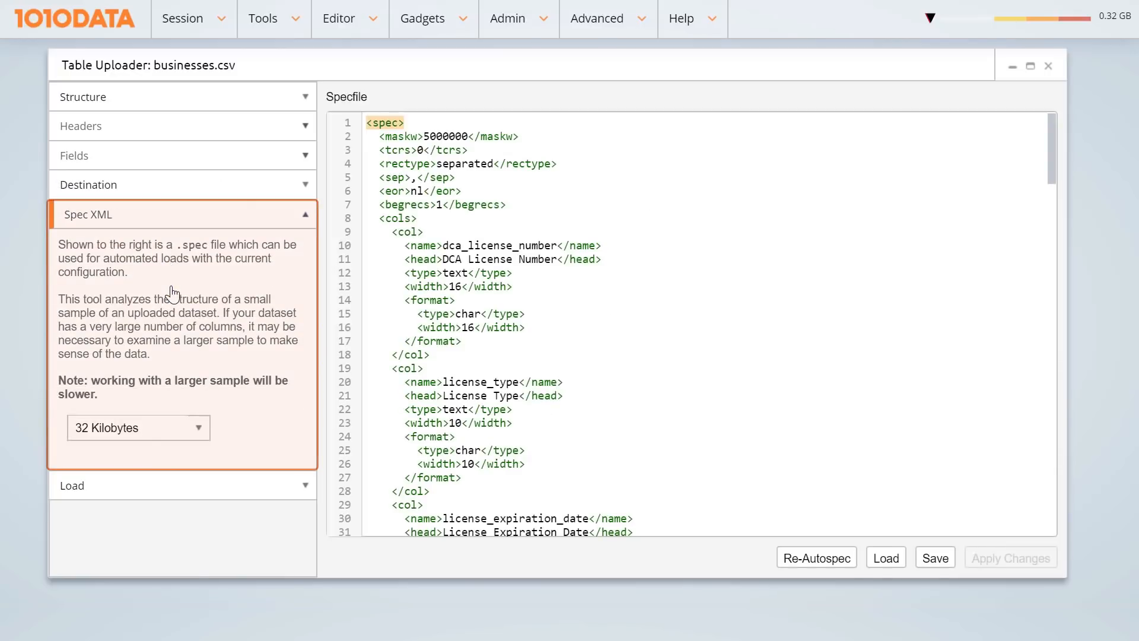
left_click_drag(398, 245, 602, 244)
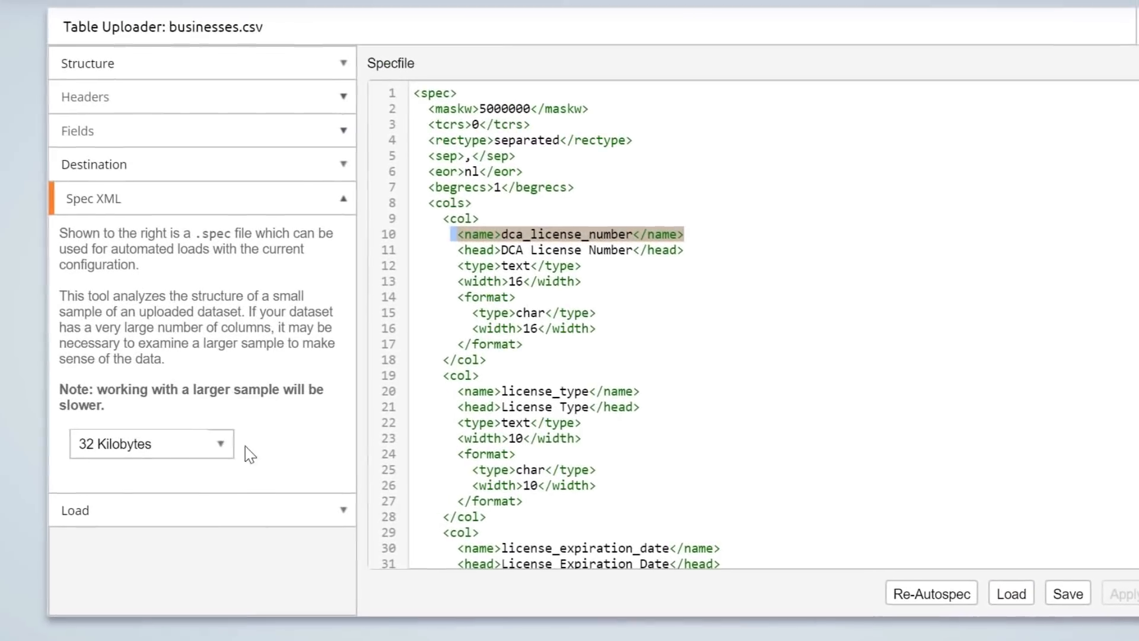
left_click(97, 415)
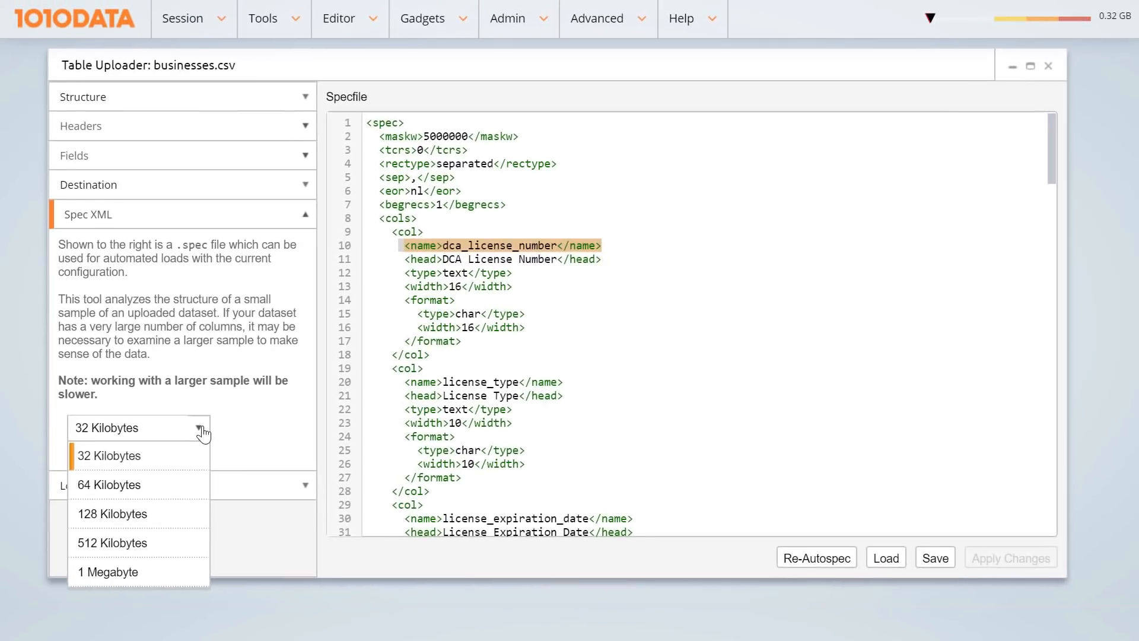
left_click(202, 434)
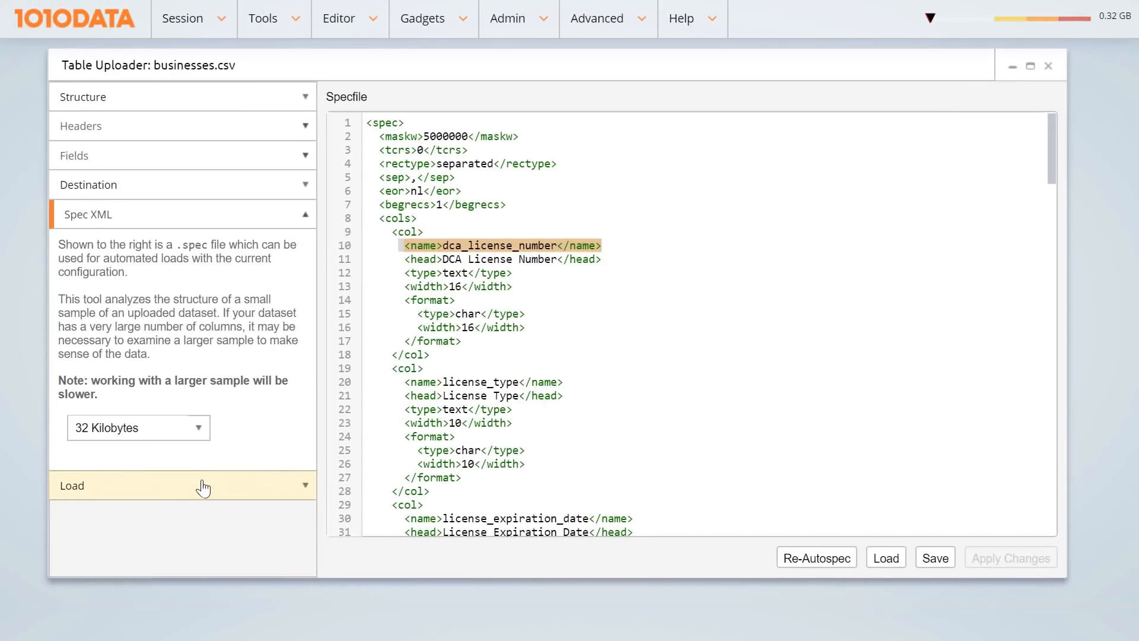
- Upload businesses.csv without preserving parsing diagnostics and open the resulting table in the Trillion-Row Spreadsheet
left_click(202, 486)
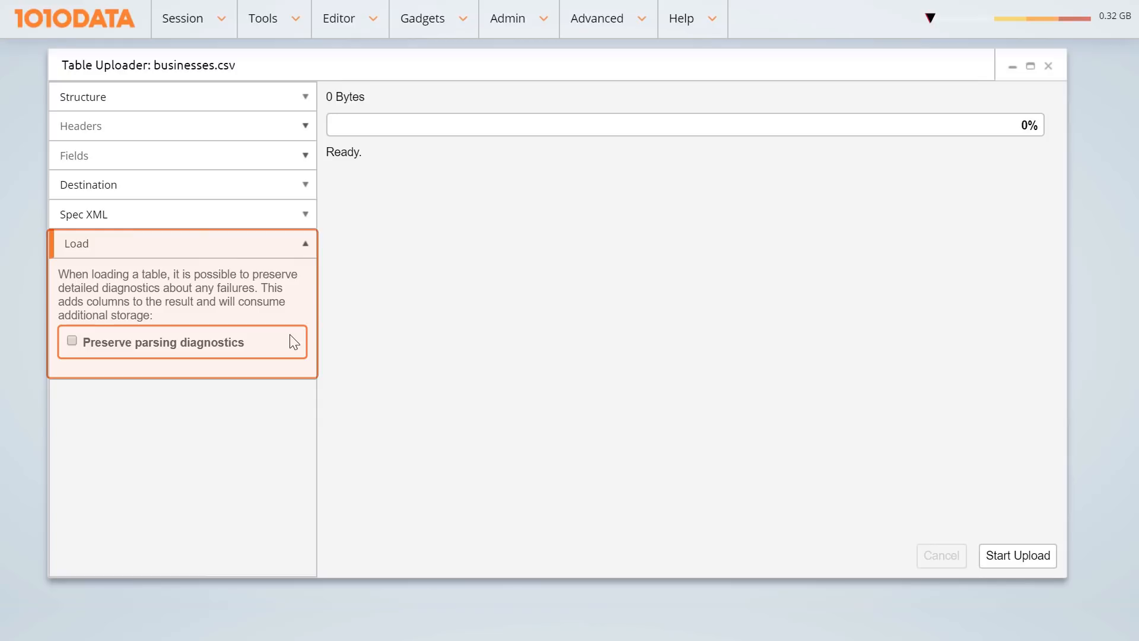
left_click(1014, 554)
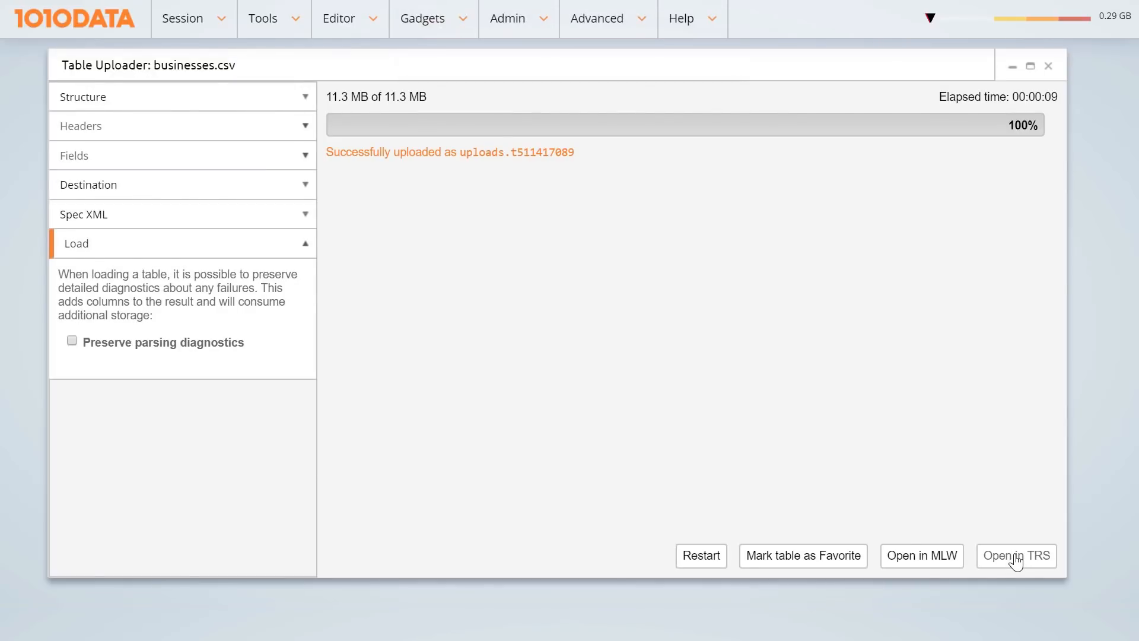
left_click(1039, 563)
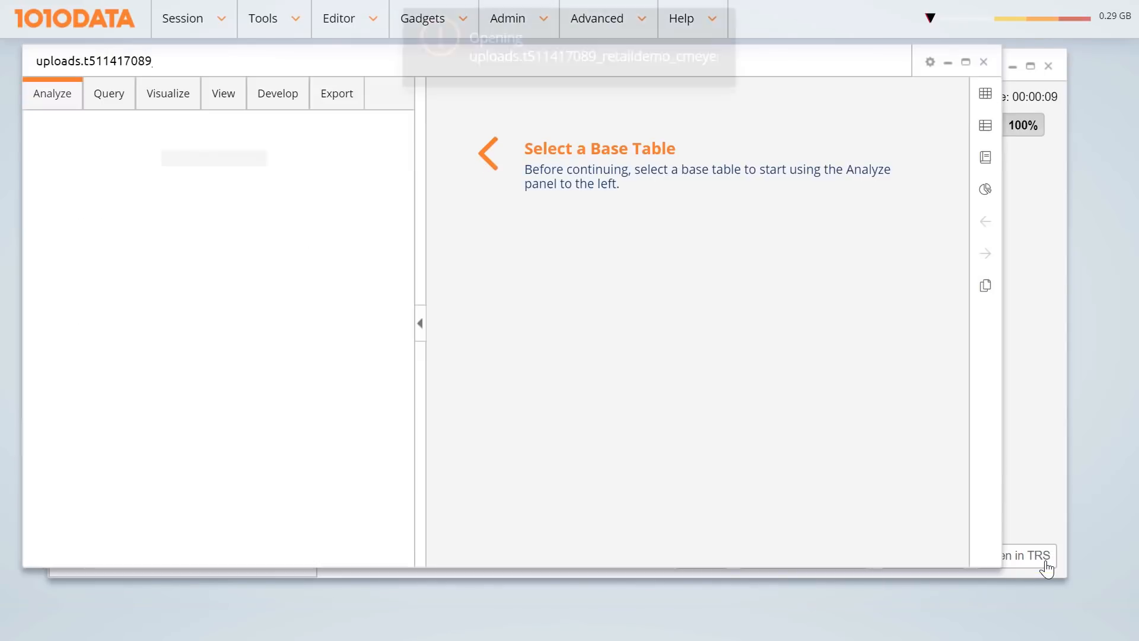
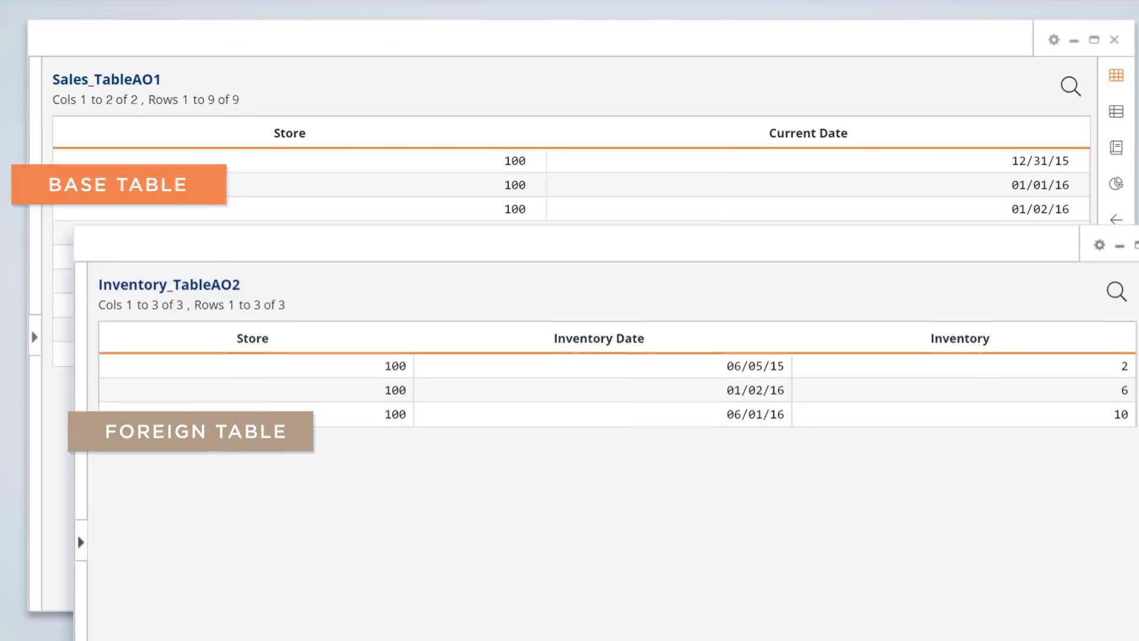
- Add a Link operation from Sales_TableAO1 to Inventory_TableAO2, matching Current Date with Inventory Date
left_click(35, 340)
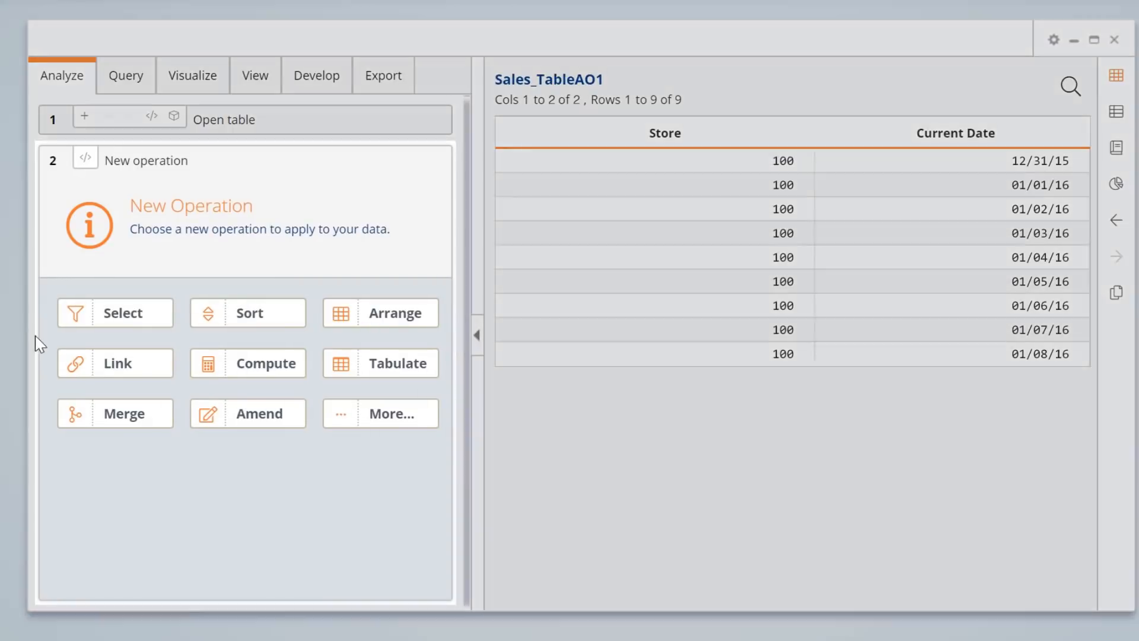
left_click(115, 363)
left_click(180, 467)
left_click_drag(140, 354, 199, 347)
left_click_drag(352, 342, 296, 352)
- Run the link with the Link closest match before type and view the linked table at full width
left_click(420, 226)
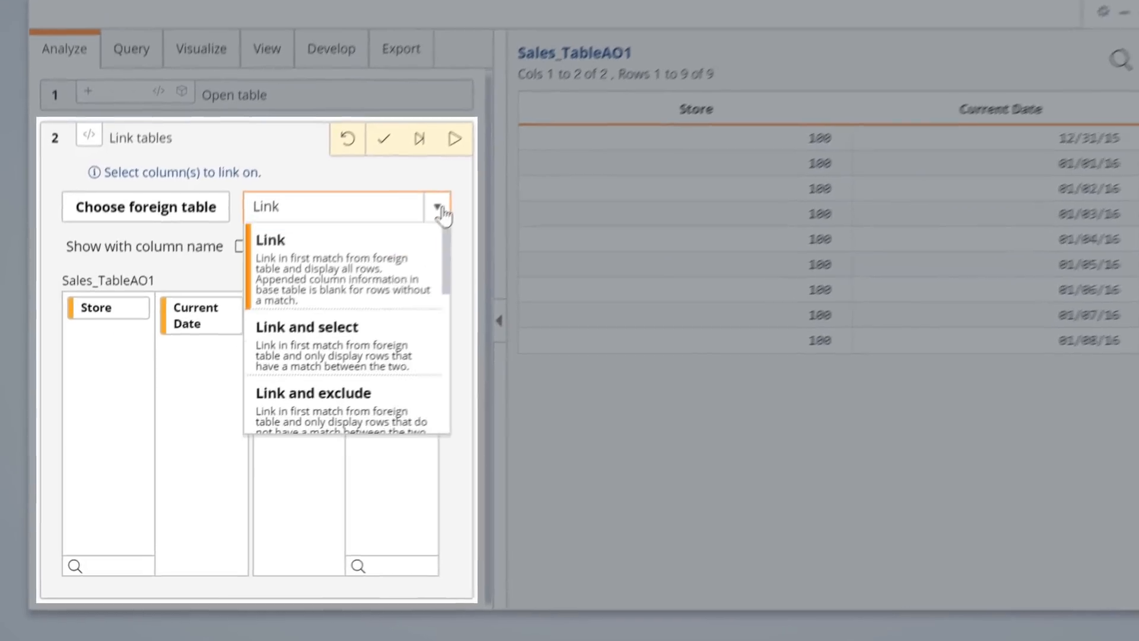
scroll(451, 279, "down", 5)
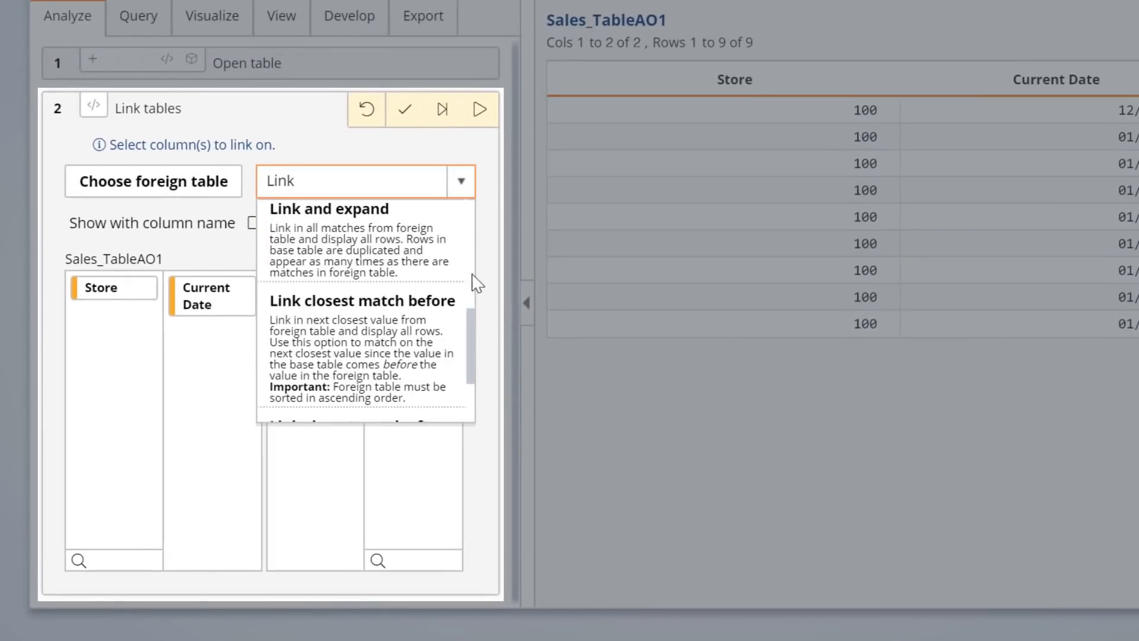
left_click(451, 308)
left_click(442, 110)
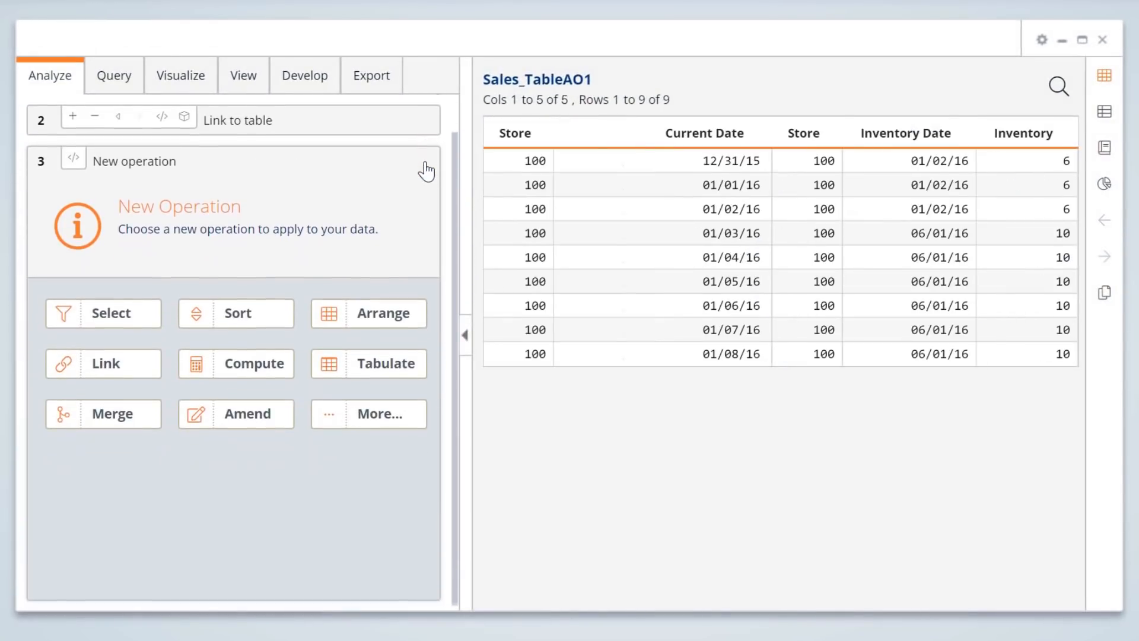
left_click(464, 335)
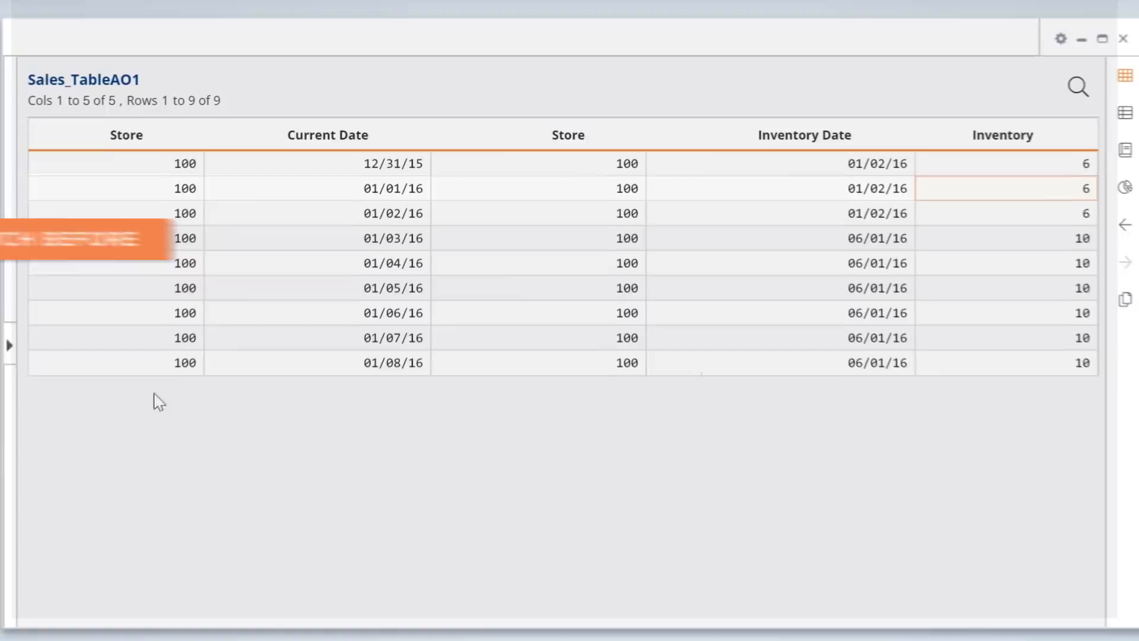
- Change the existing link operation's type to Link closest match after and run it again
left_click(23, 336)
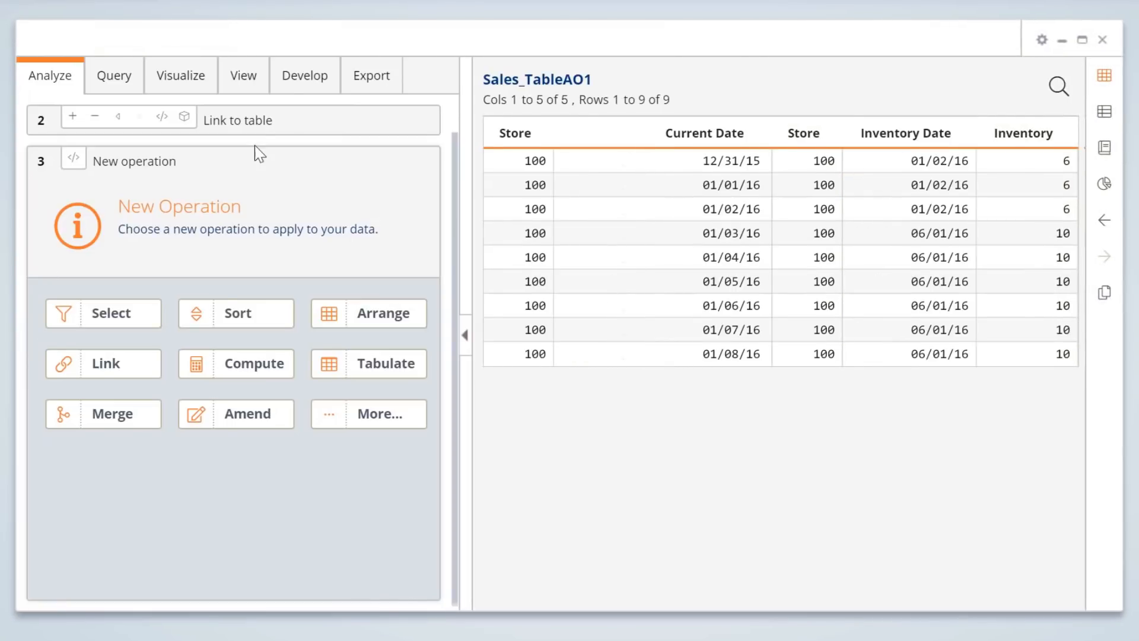
left_click(267, 122)
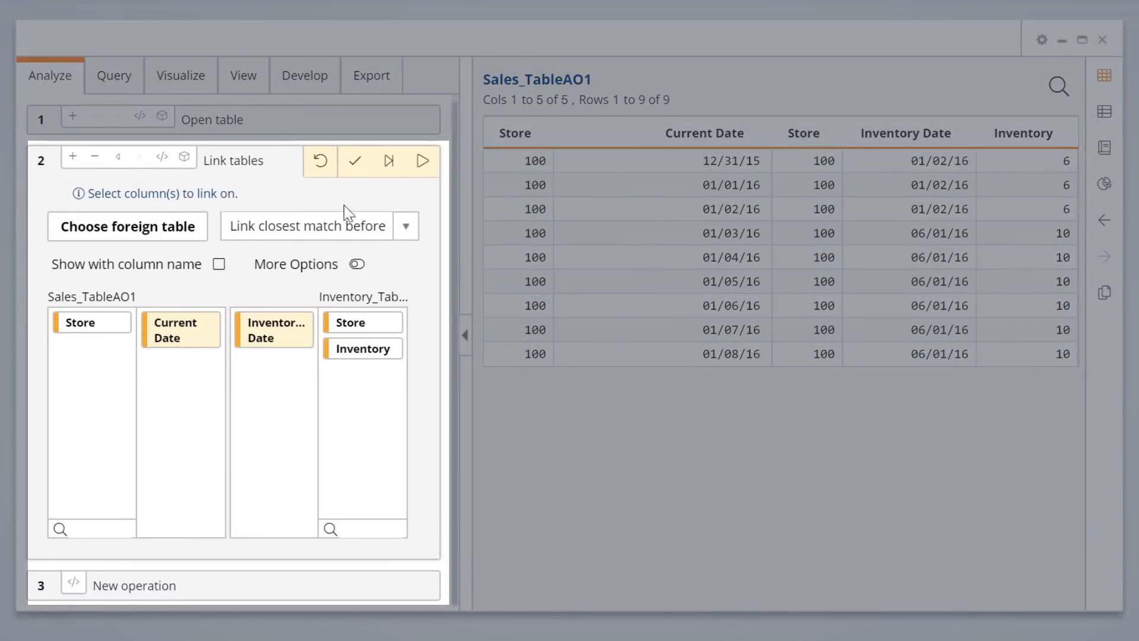
left_click(407, 226)
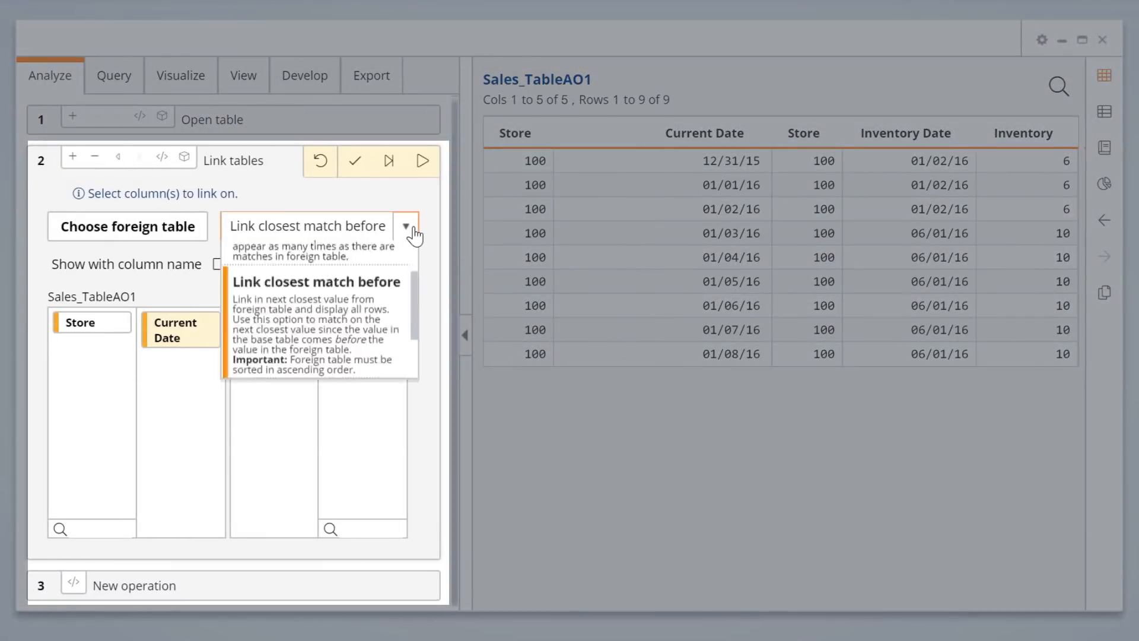
left_click_drag(414, 344, 422, 389)
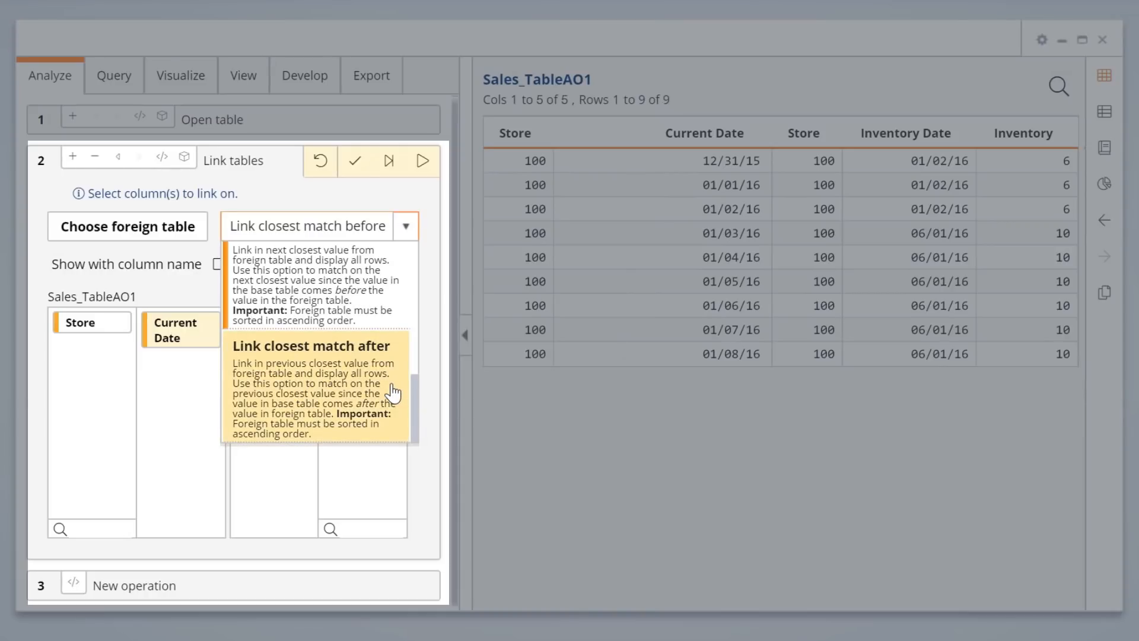
left_click(393, 392)
left_click(422, 161)
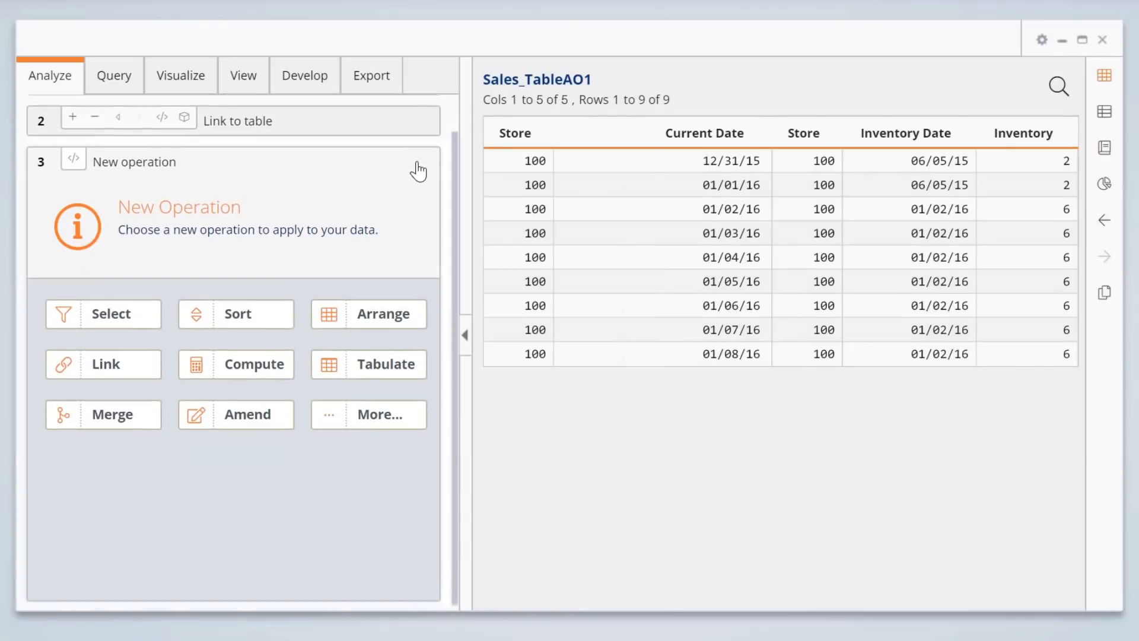
- View the relinked Sales_TableAO1 table at full width
left_click(465, 347)
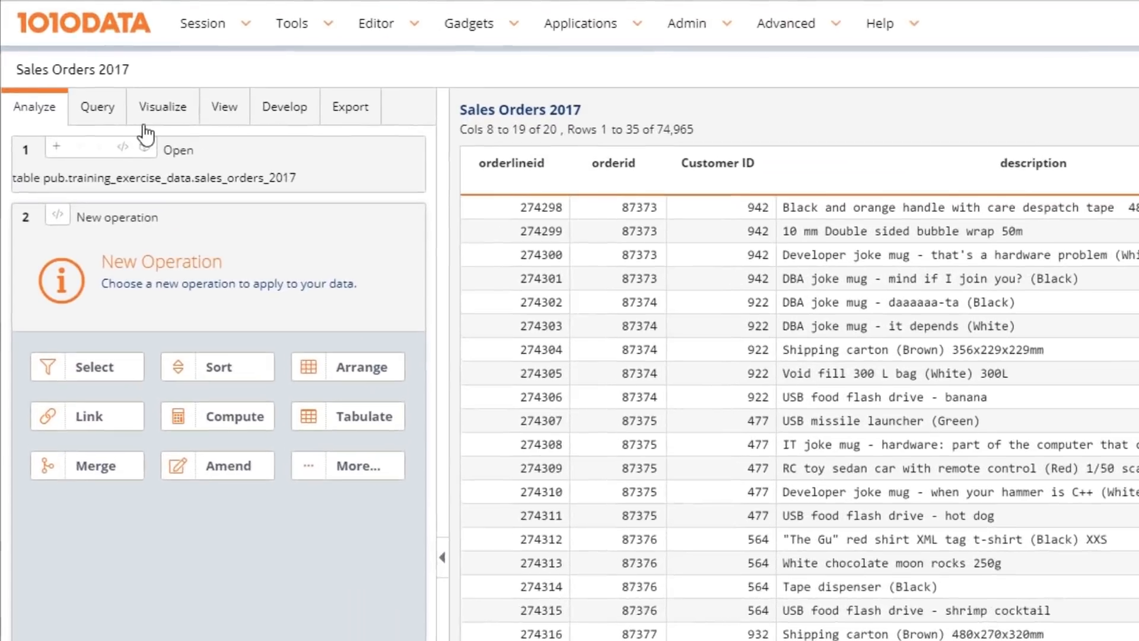
- Visualize the Sales Orders 2017 table with Order Date on the X axis and quantity on the Y axis
left_click(88, 71)
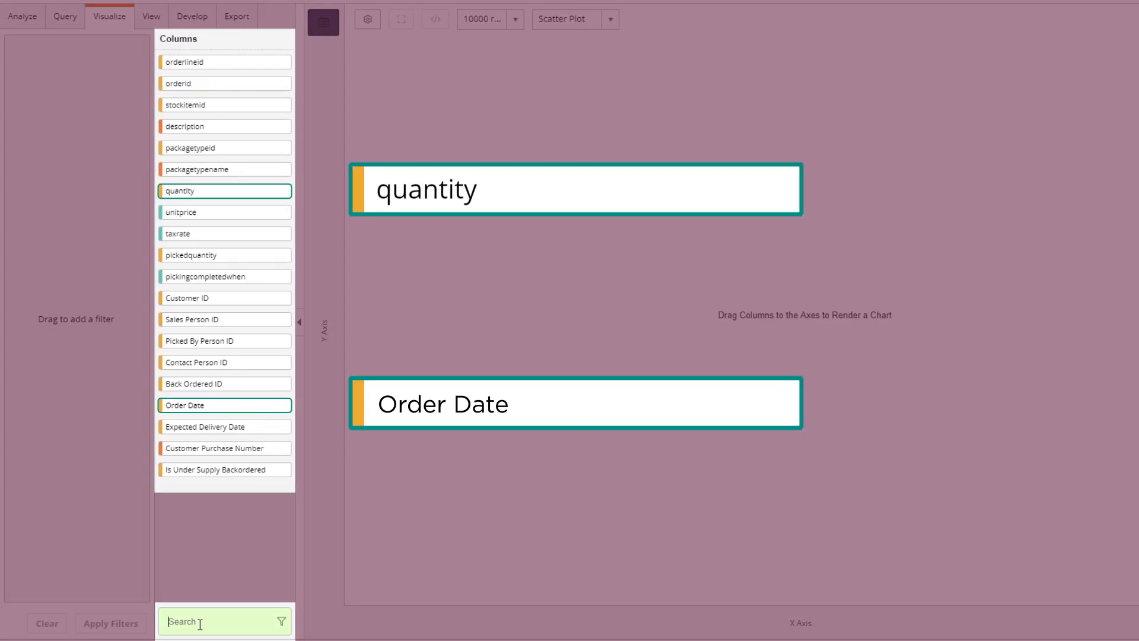
type("order date")
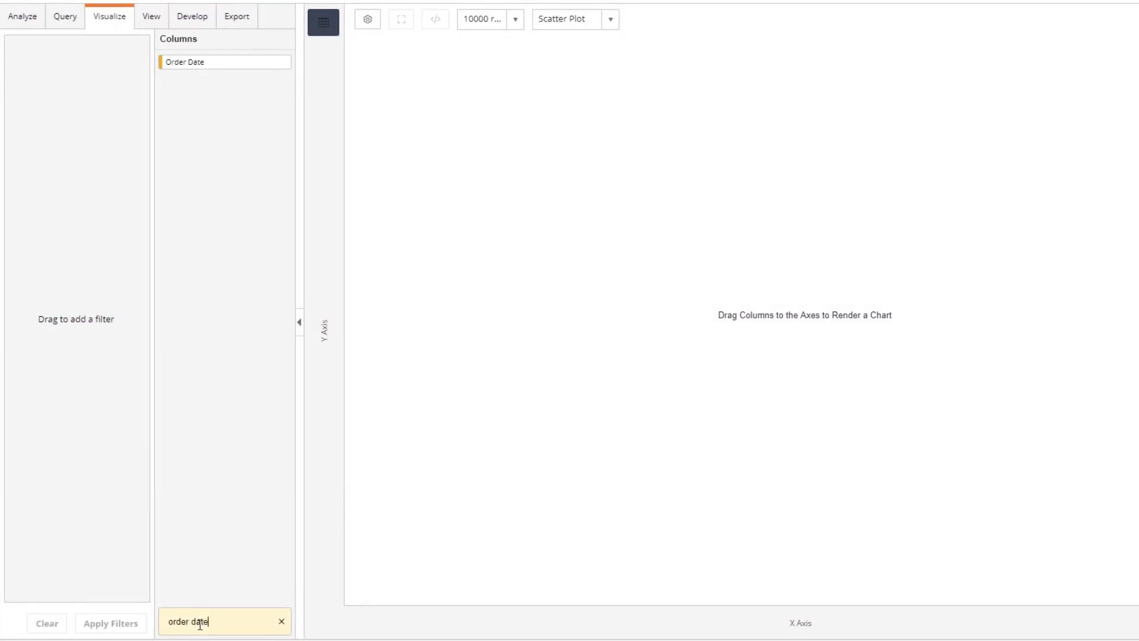
left_click_drag(184, 61, 673, 628)
left_click(281, 621)
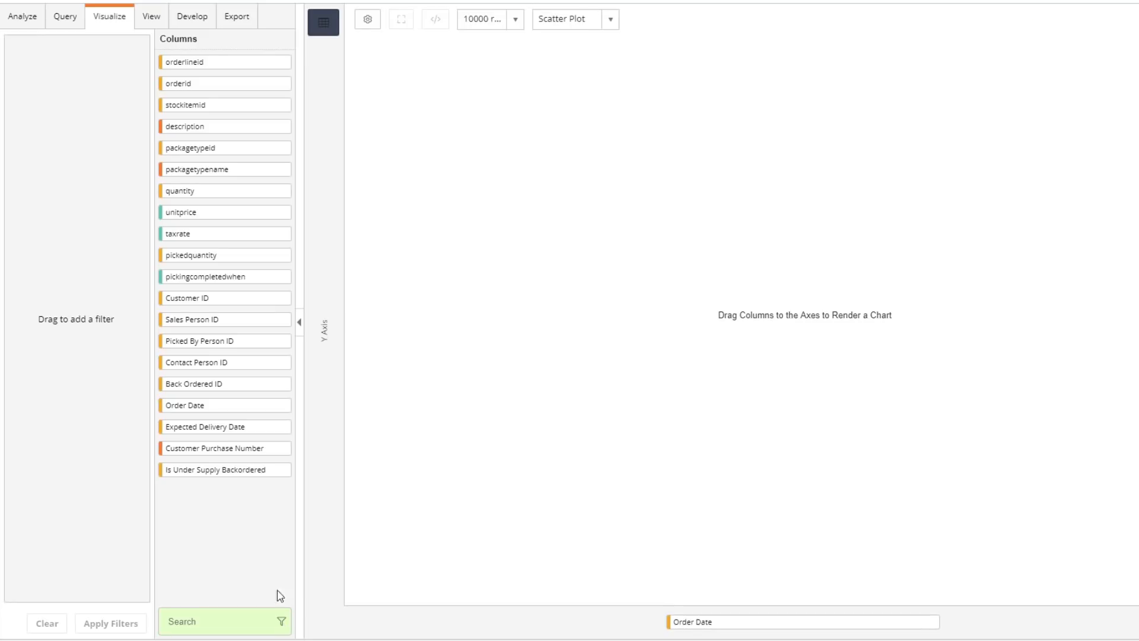
left_click_drag(236, 187, 317, 289)
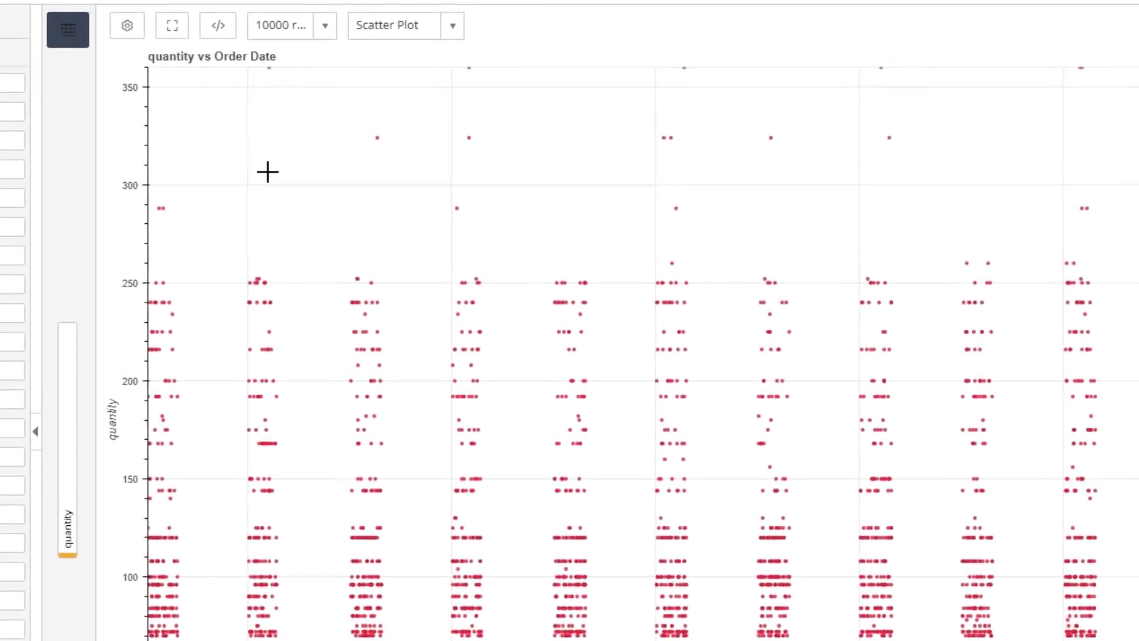
- Change the plot type to Bar Chart and set its row sampling to No Sampling
left_click(387, 30)
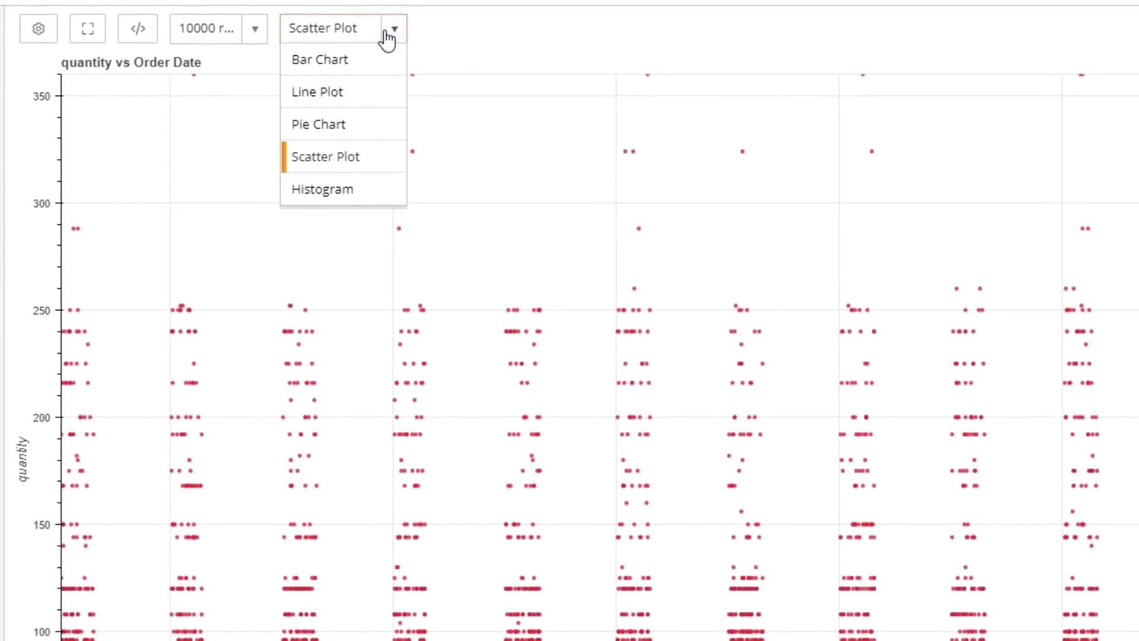
left_click(384, 62)
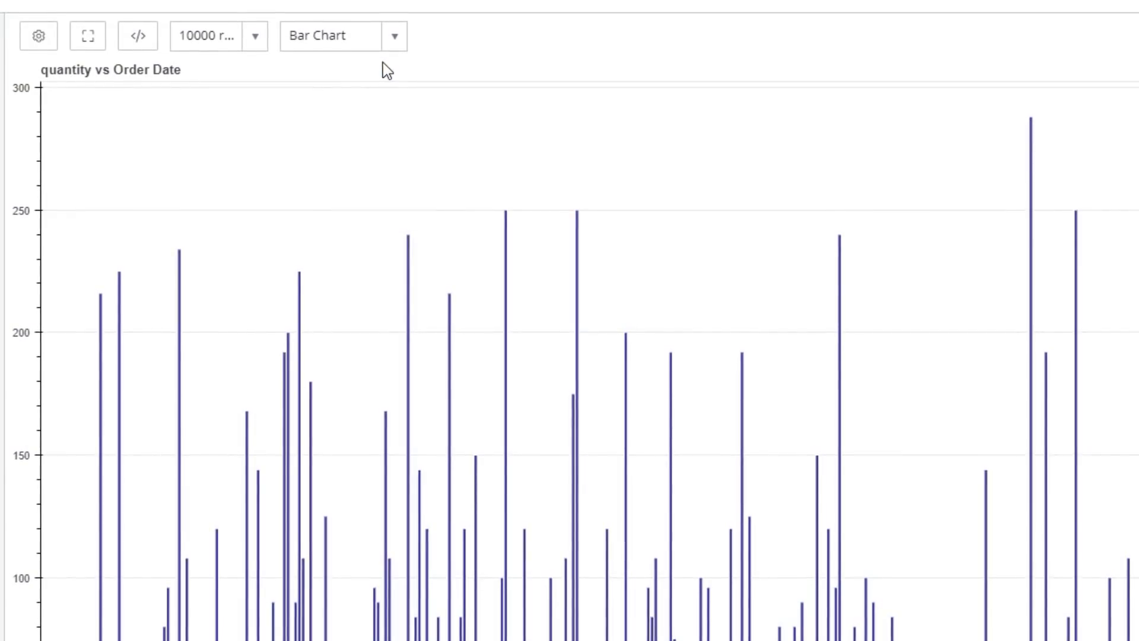
left_click(255, 34)
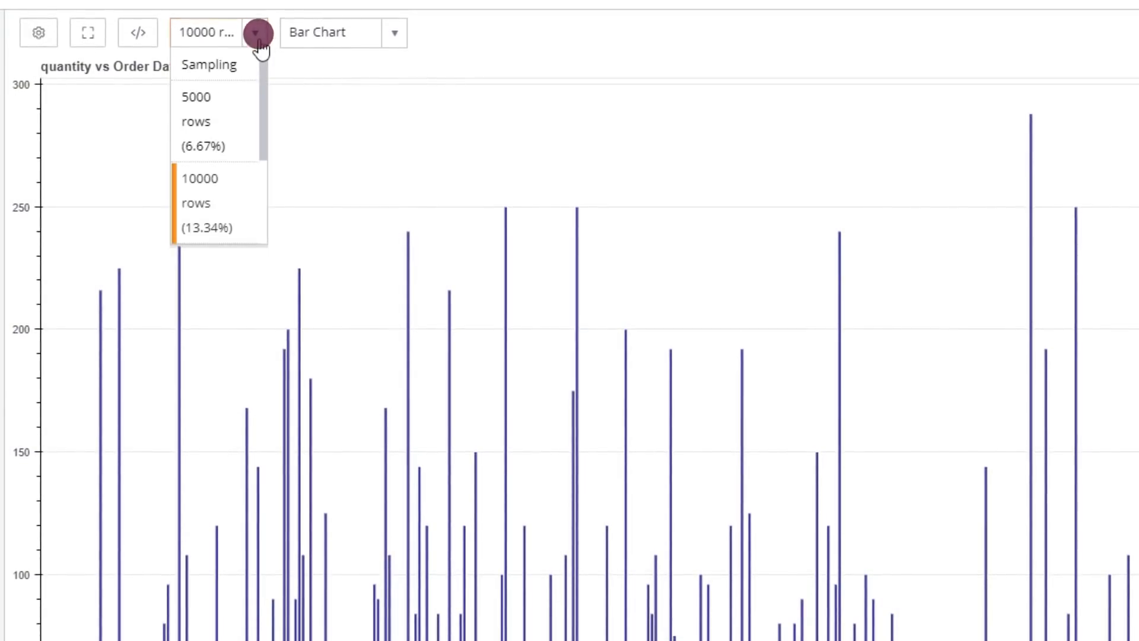
left_click_drag(265, 74, 265, 45)
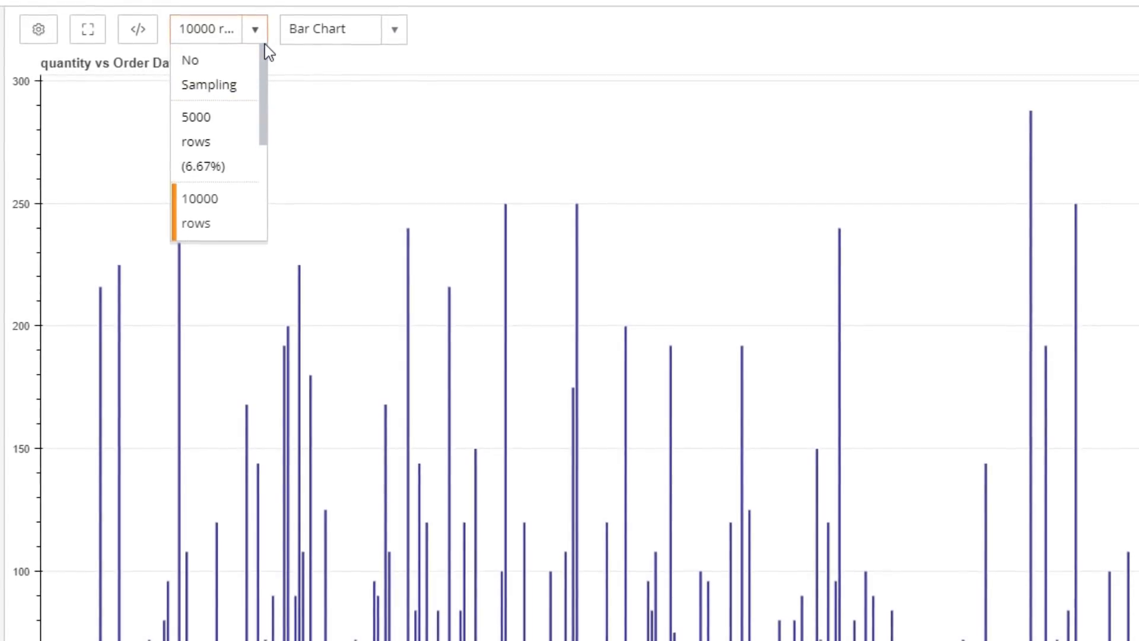
left_click(244, 84)
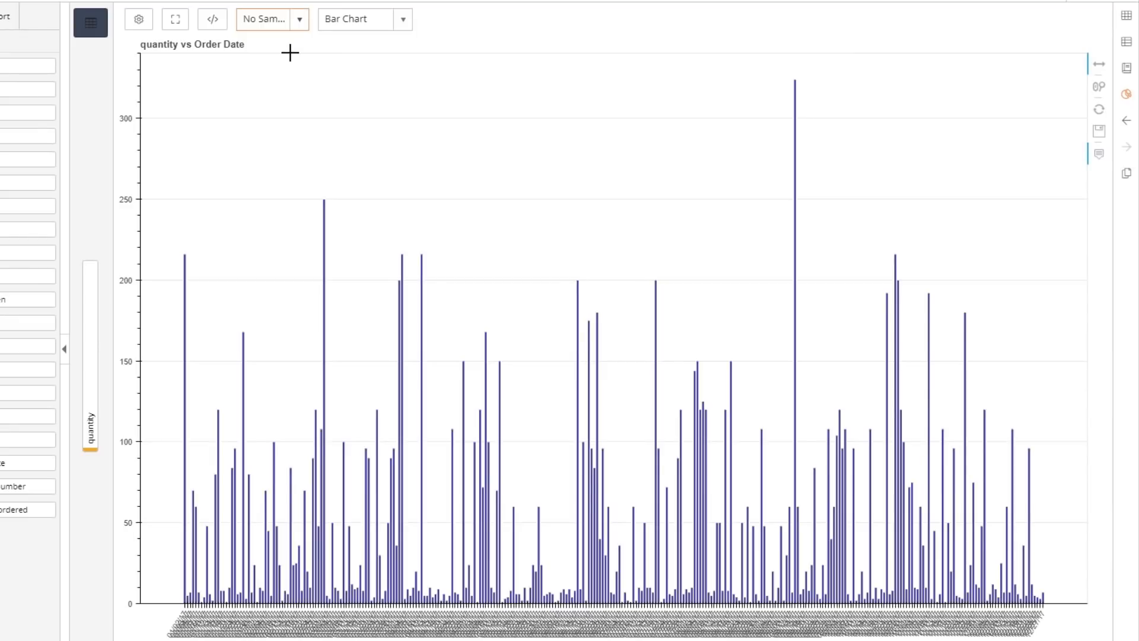
- Zoom in on the tallest bar of the quantity vs Order Date chart
mouse_move(794, 90)
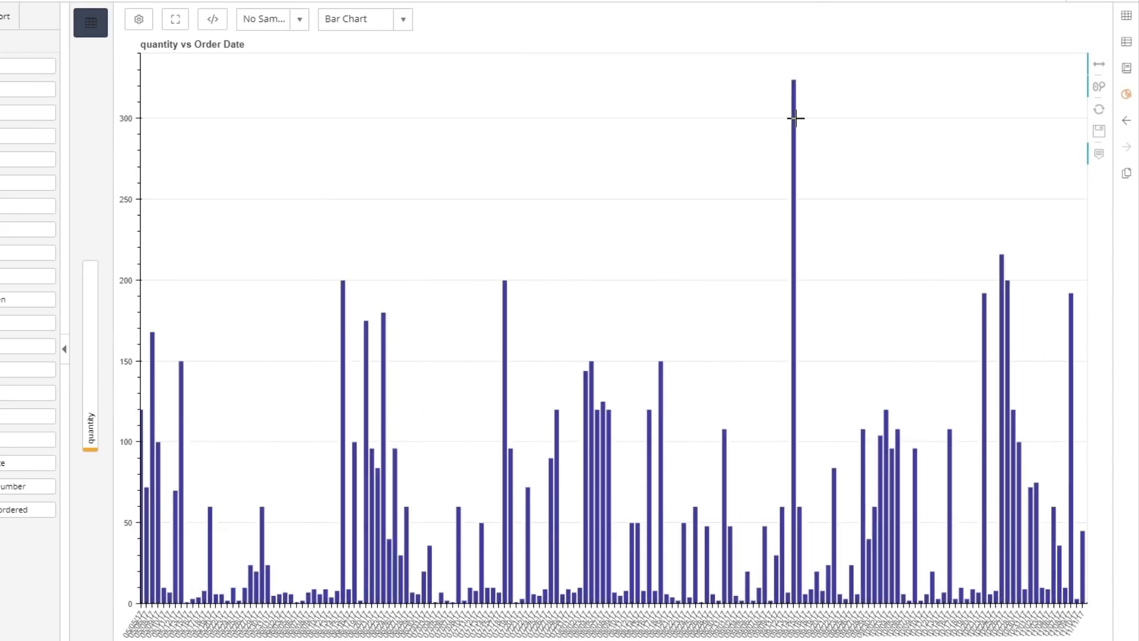
scroll(794, 119, "up", 10)
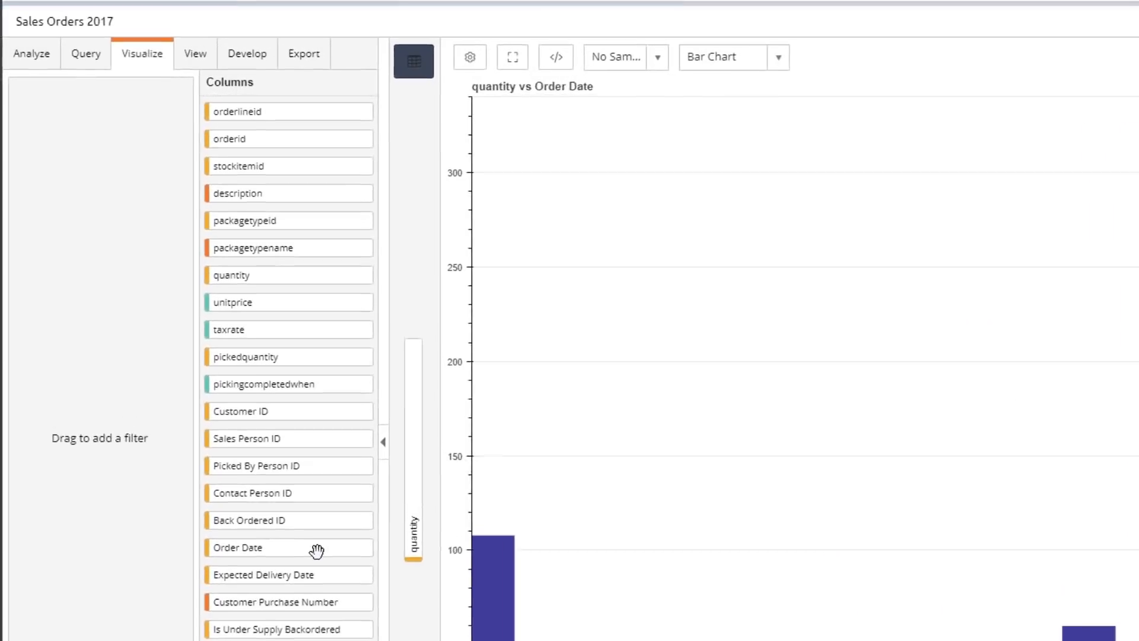
- Add an Order Date filter with a start date in January 2017 and an end date of 2018-06-30
left_click_drag(329, 569, 140, 396)
left_click(88, 142)
left_click(48, 233)
left_click(164, 141)
left_click(297, 171)
left_click(296, 170)
left_click(296, 171)
left_click(296, 171)
left_click(297, 171)
left_click(296, 171)
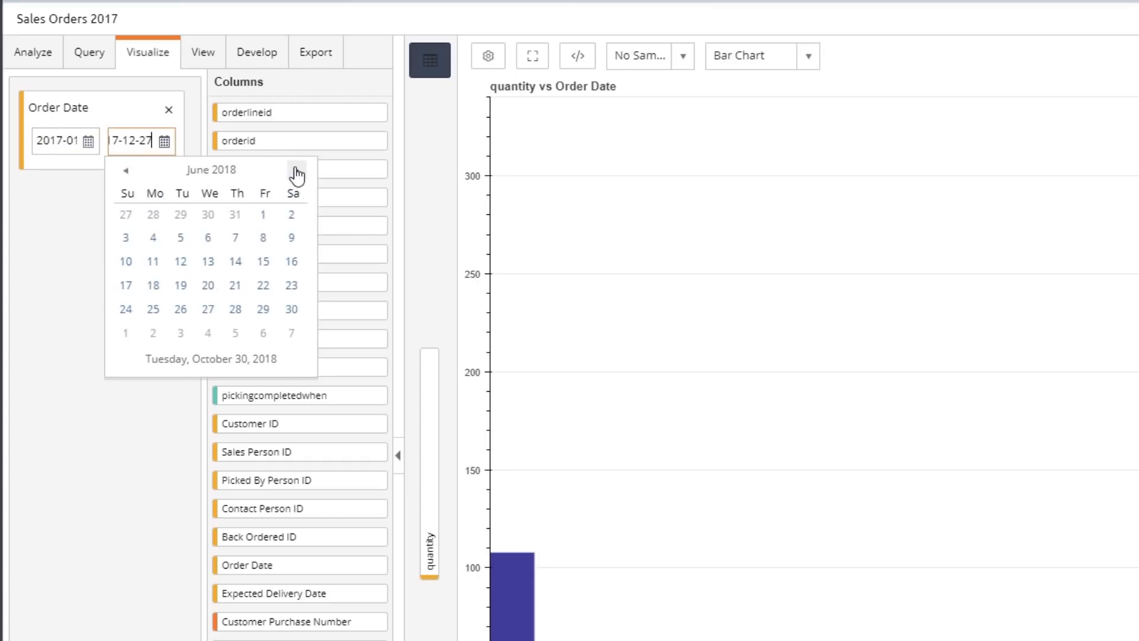
left_click(291, 309)
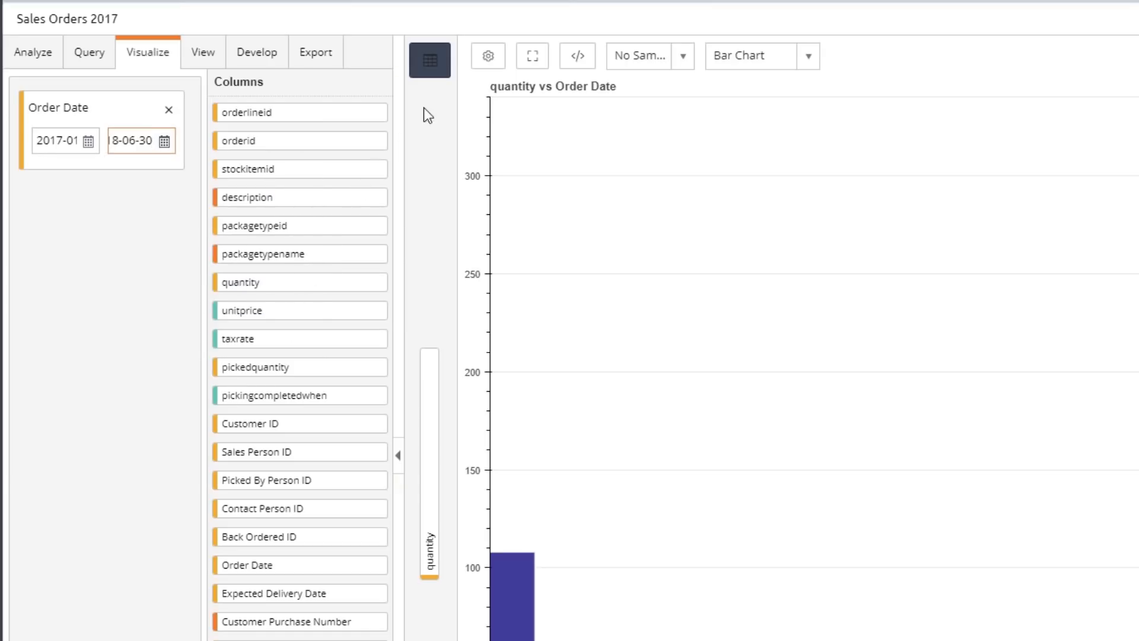
- Aggregate the plotted quantity by Uniques Count and review the Tabulation operation in the analysis timeline
left_click(442, 76)
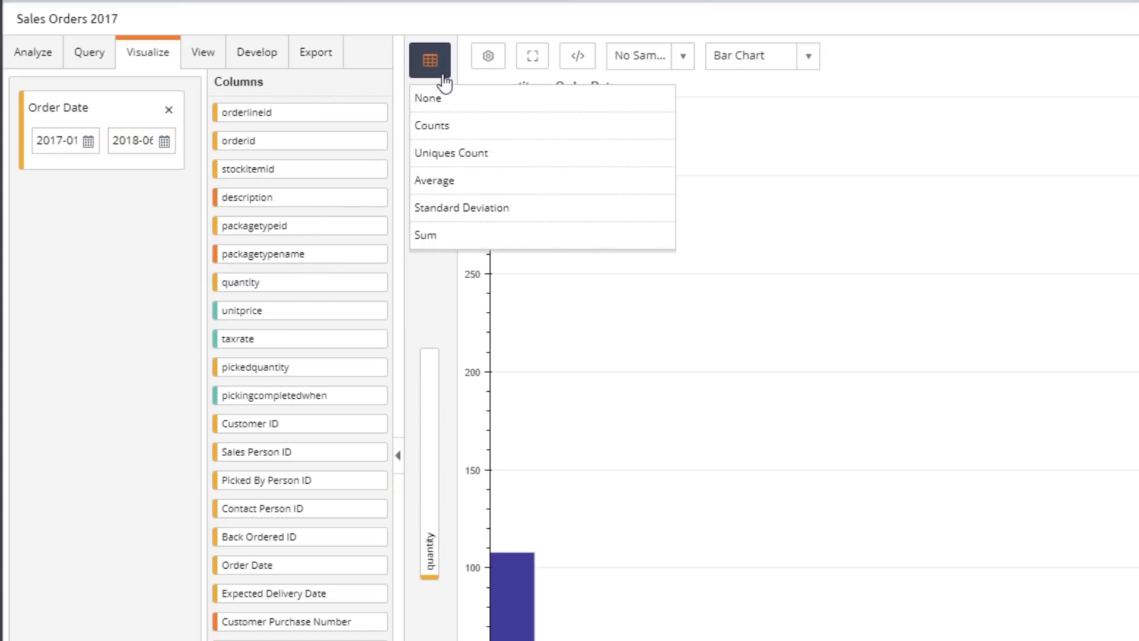
left_click(445, 153)
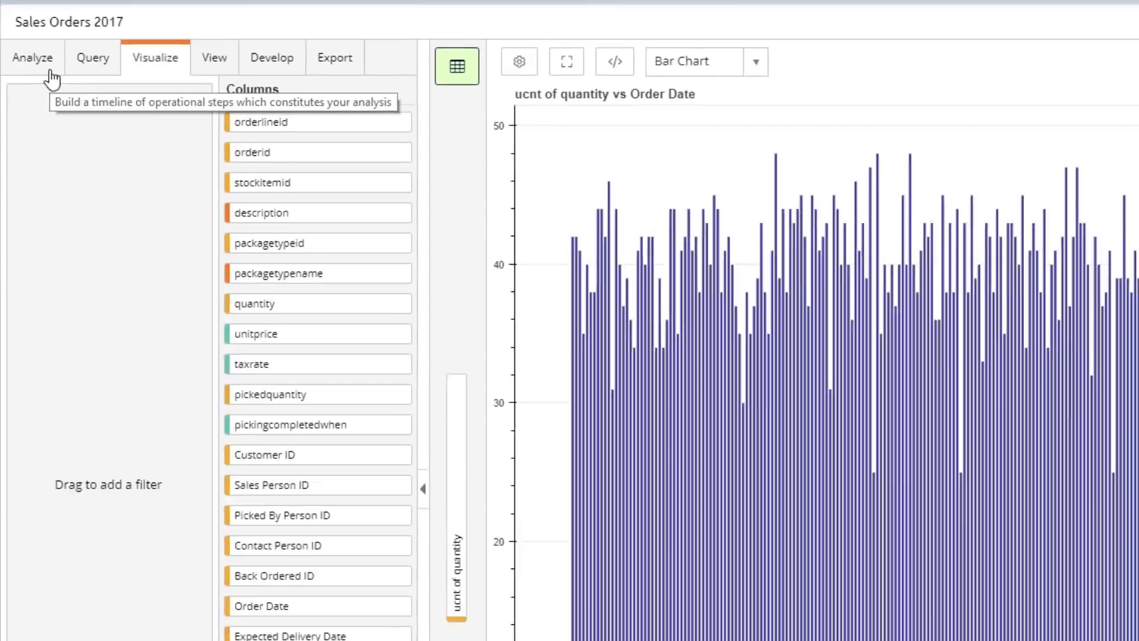
left_click(31, 71)
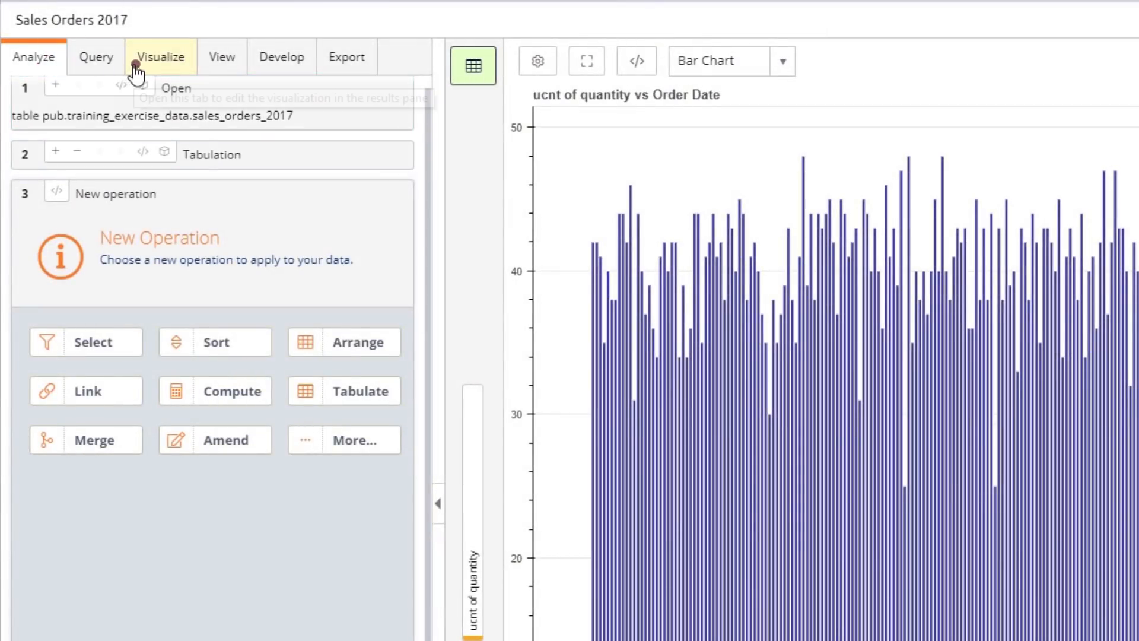
left_click(135, 71)
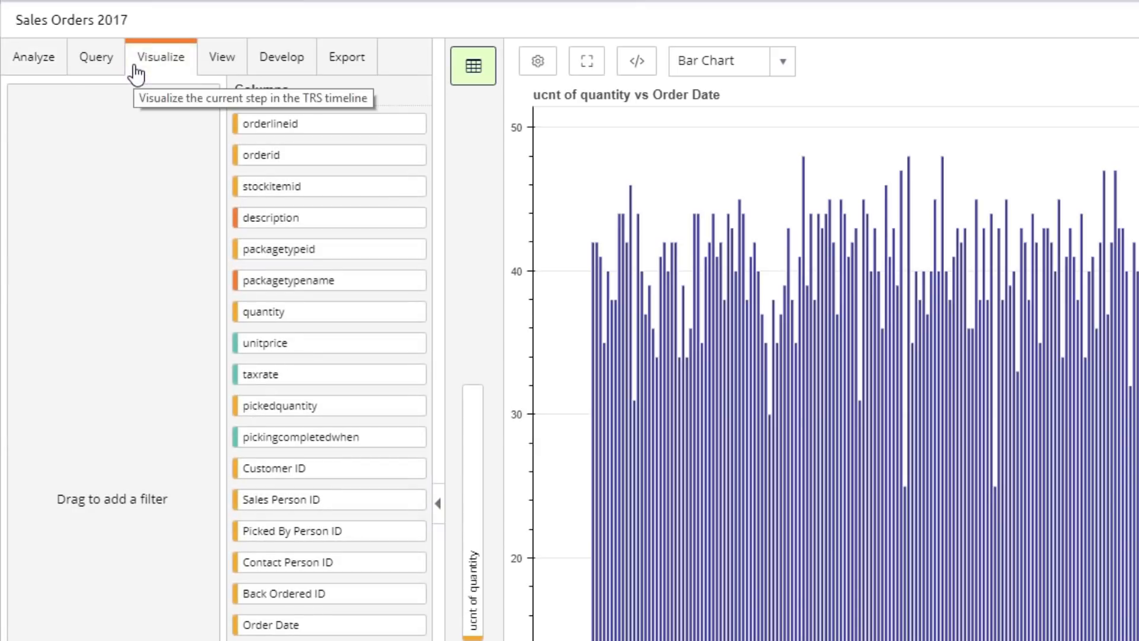
- Set the plot title to "Unique orders per date - S1 2017"
left_click(536, 64)
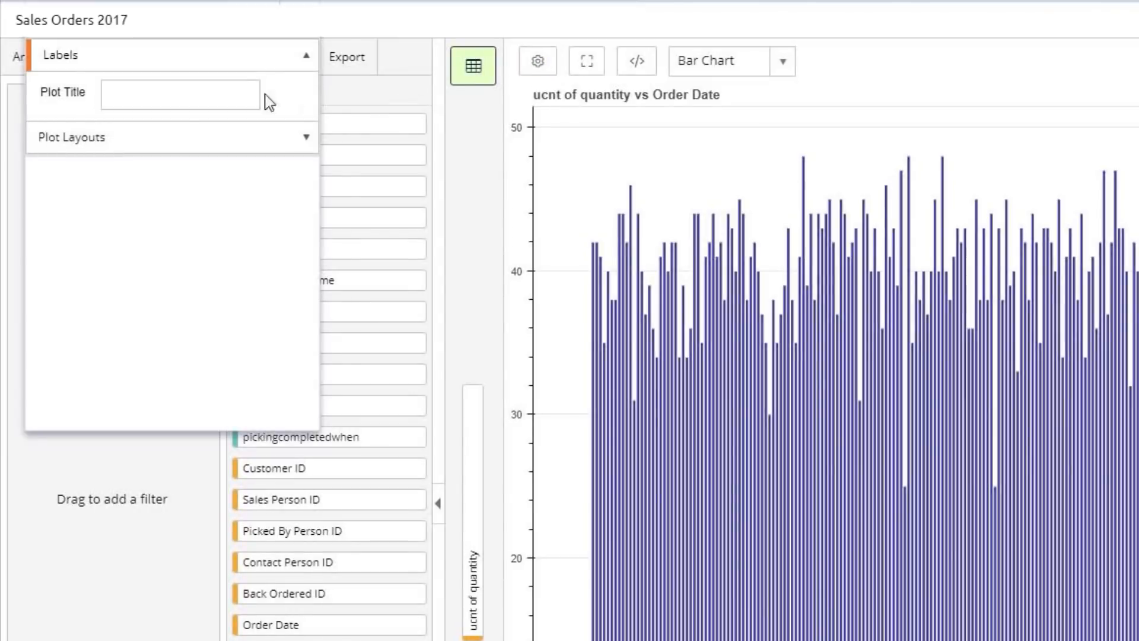
left_click(246, 95)
type("Unique orders per date - $1")
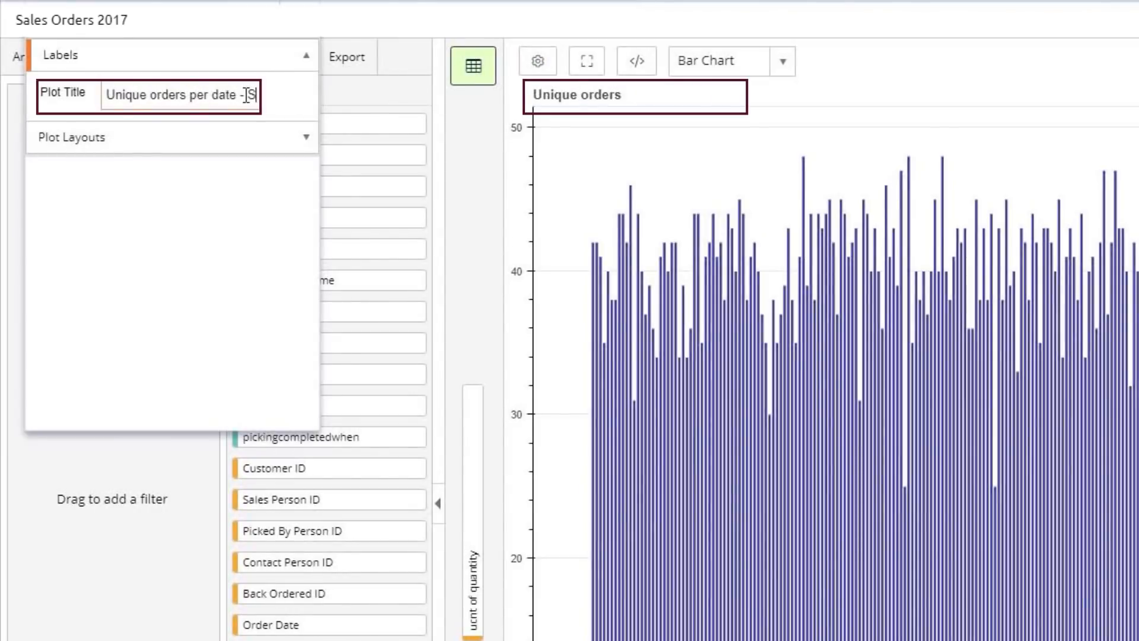
type(" 2017")
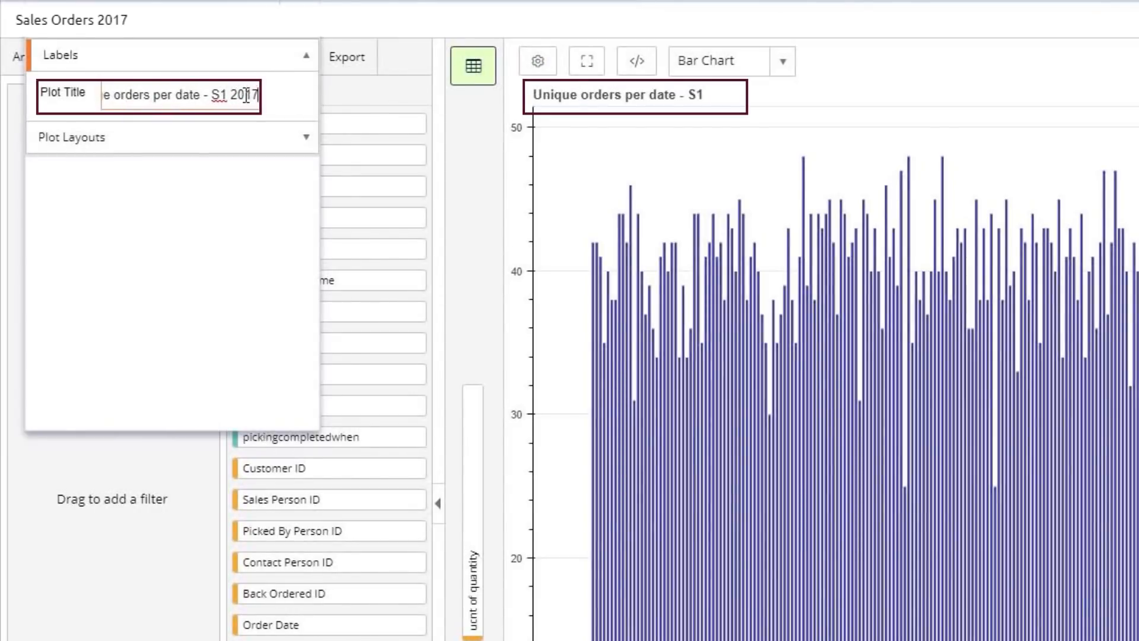
- Set the plot layout dimensions to 2x2
left_click(300, 146)
left_click(300, 140)
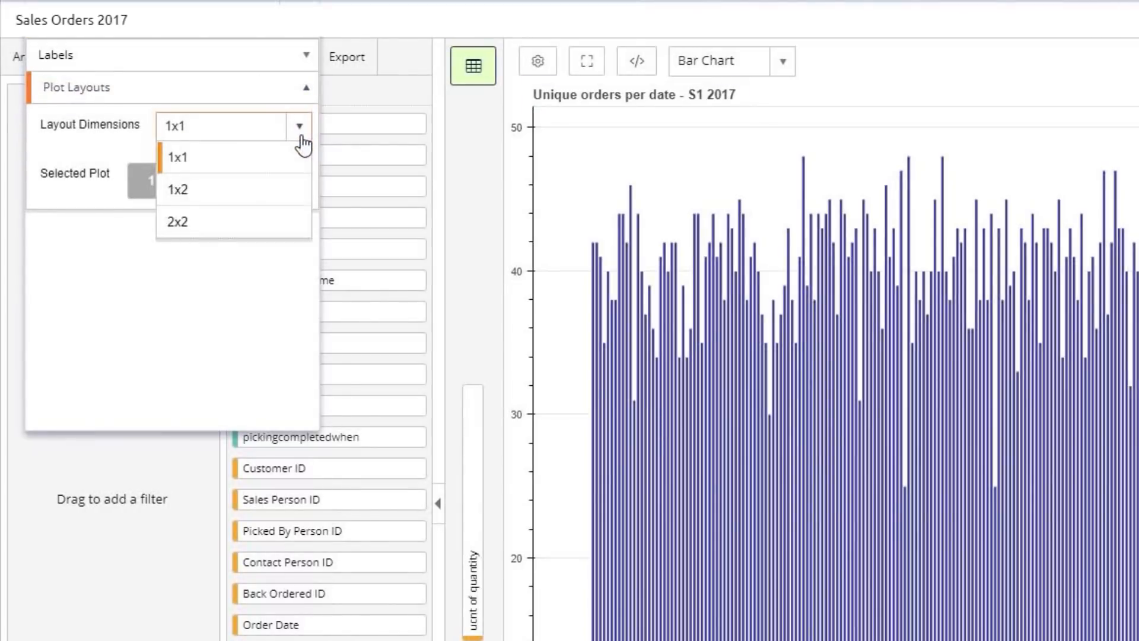
left_click(297, 221)
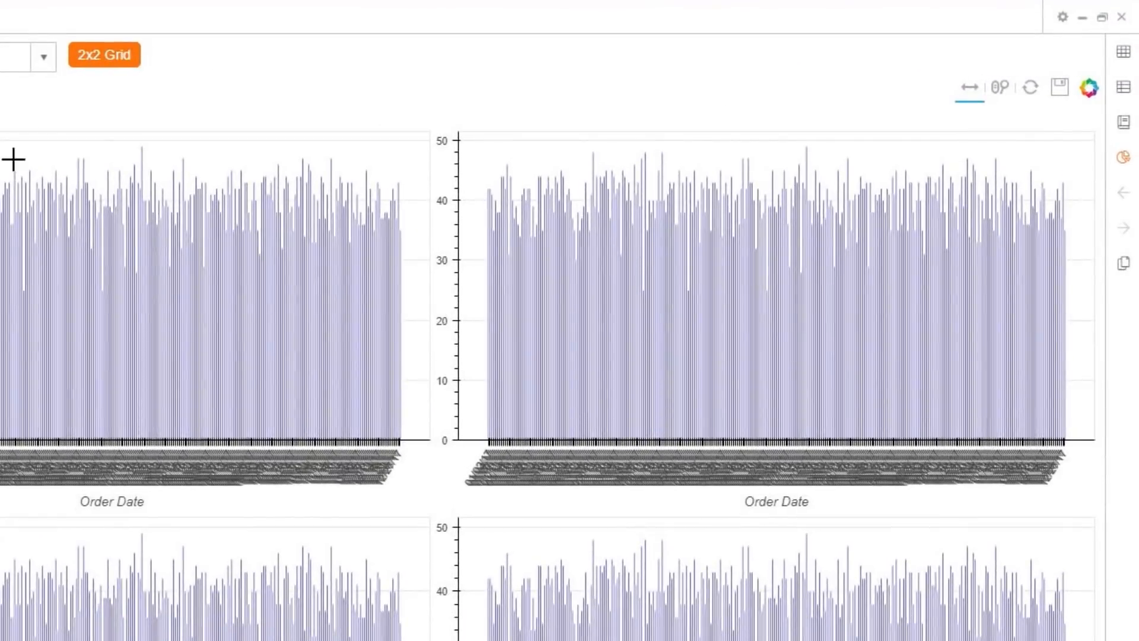
- Save the chart as a PNG image named "title and save chart" in the Downloads folder
left_click(1061, 89)
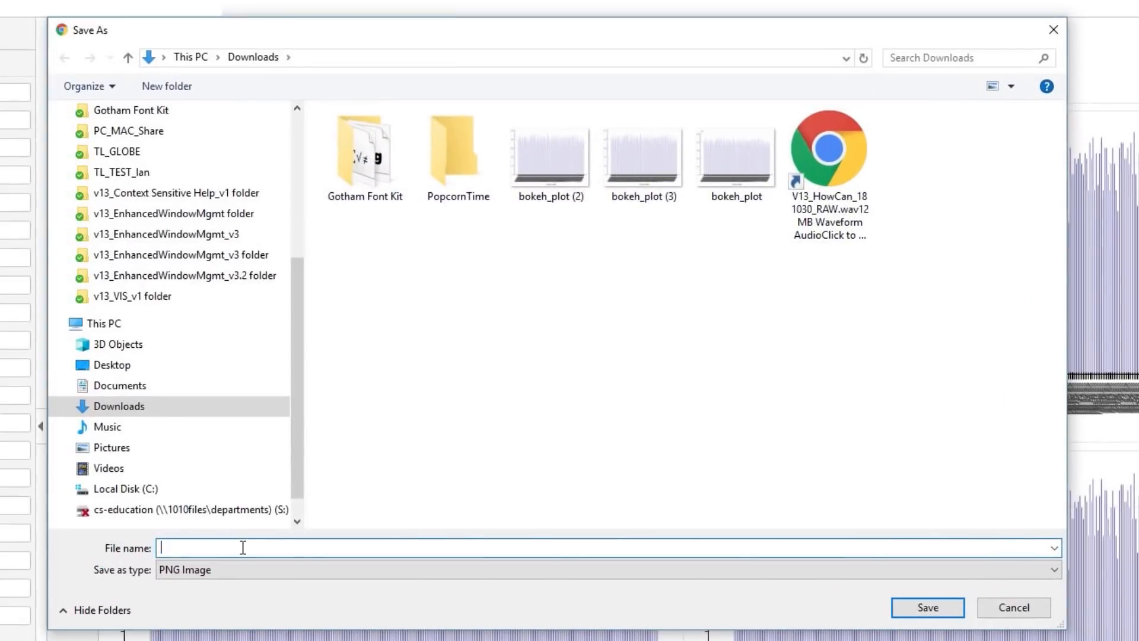
type("title and save chart")
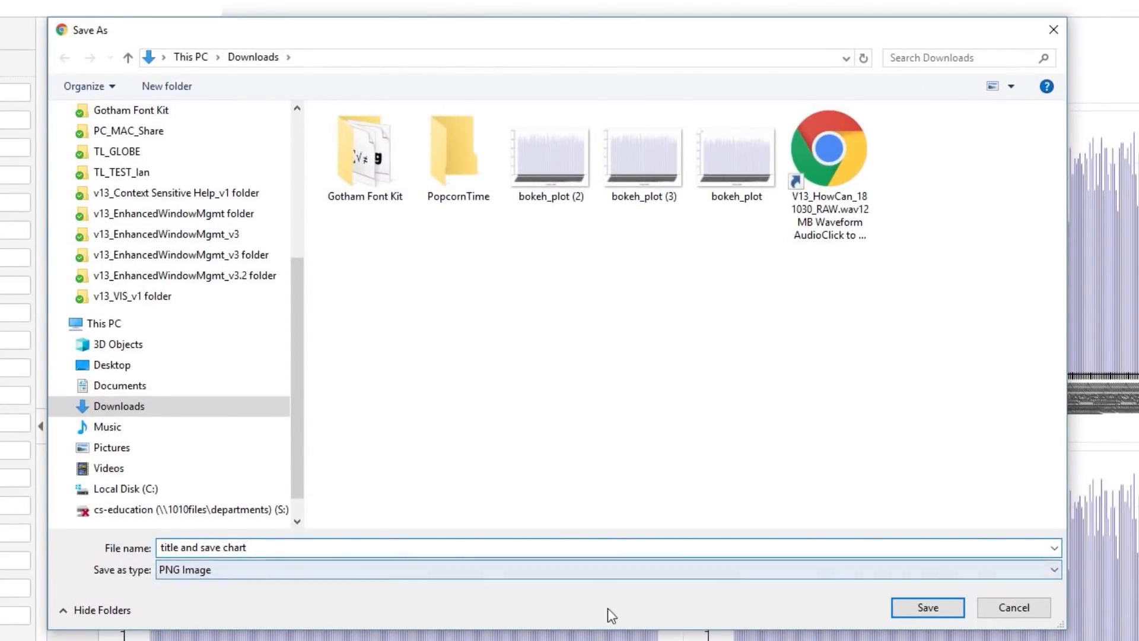
left_click(913, 615)
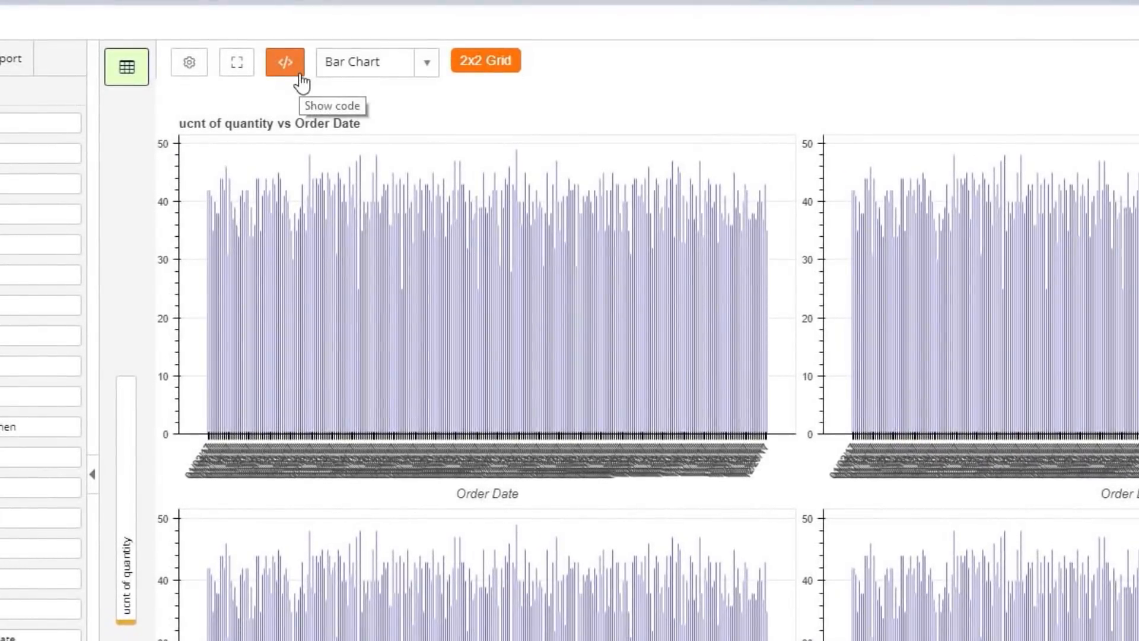
- Display the code behind the 2x2 chart grid
left_click(296, 73)
left_click_drag(288, 178, 198, 90)
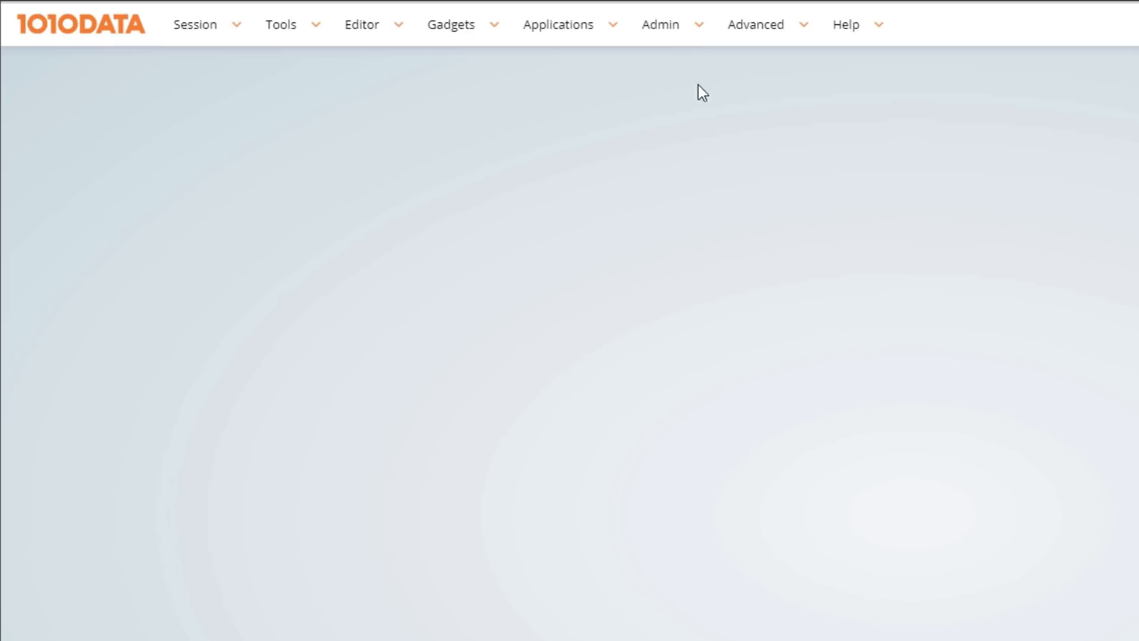
- Open the Scheduler and set the new report's frequency to Hourly after trying the monthly, weekly and daily options
left_click(697, 30)
left_click(712, 94)
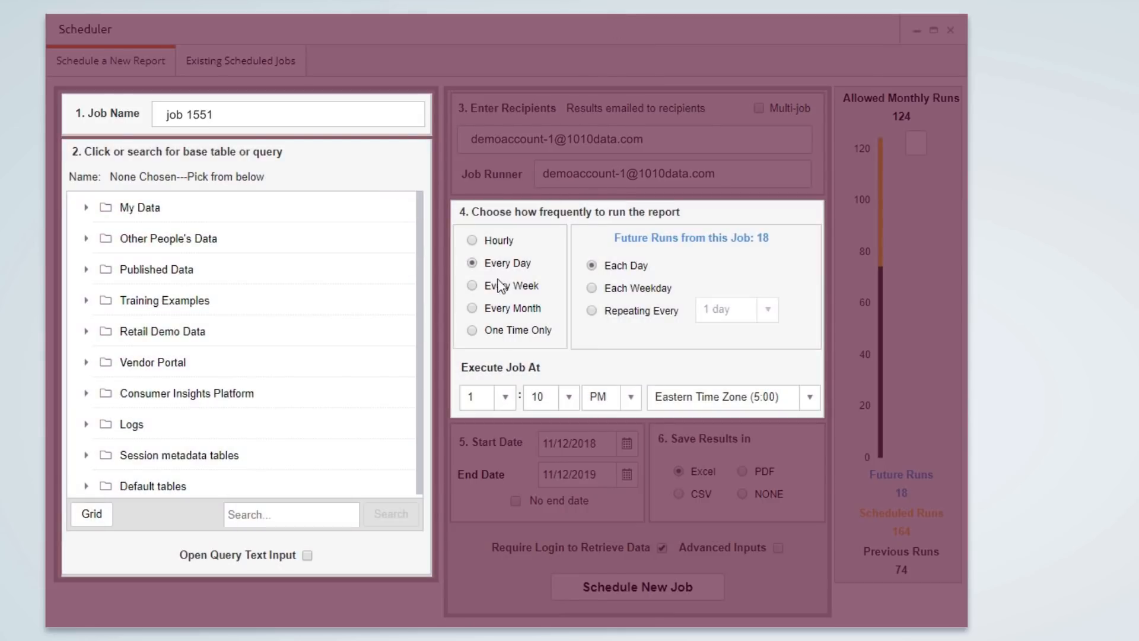
left_click(472, 309)
left_click(471, 285)
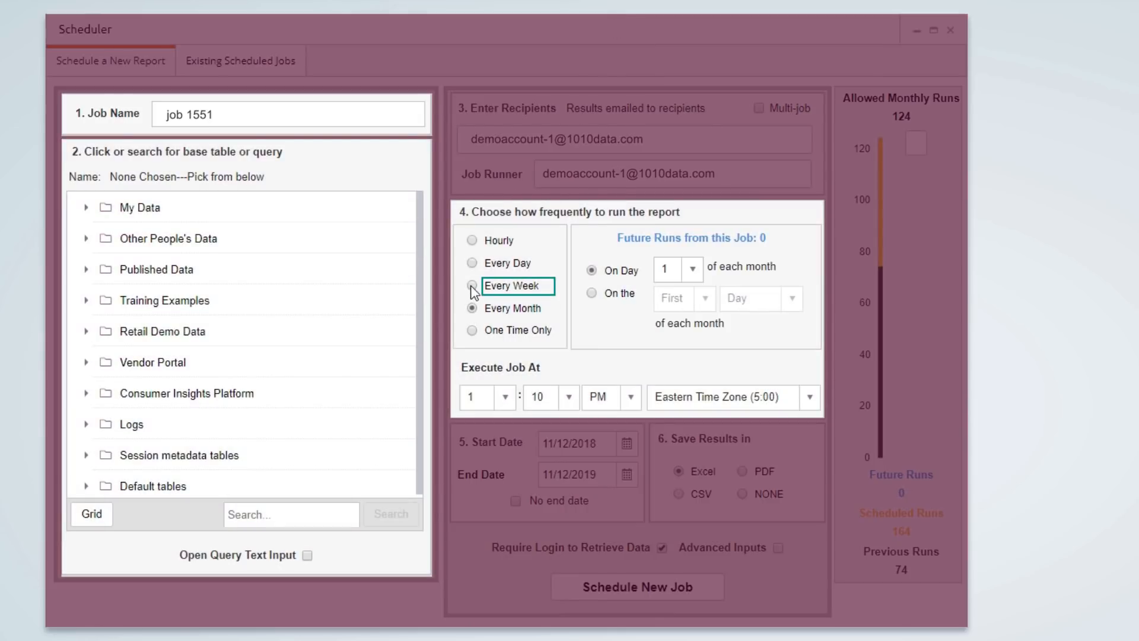
left_click(472, 265)
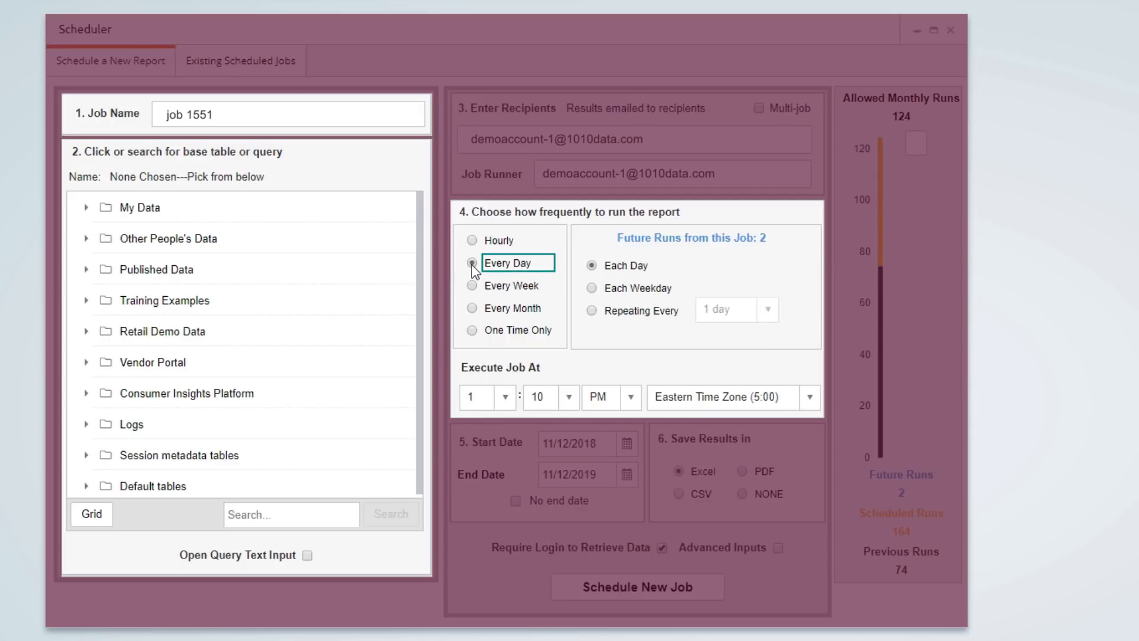
left_click(474, 244)
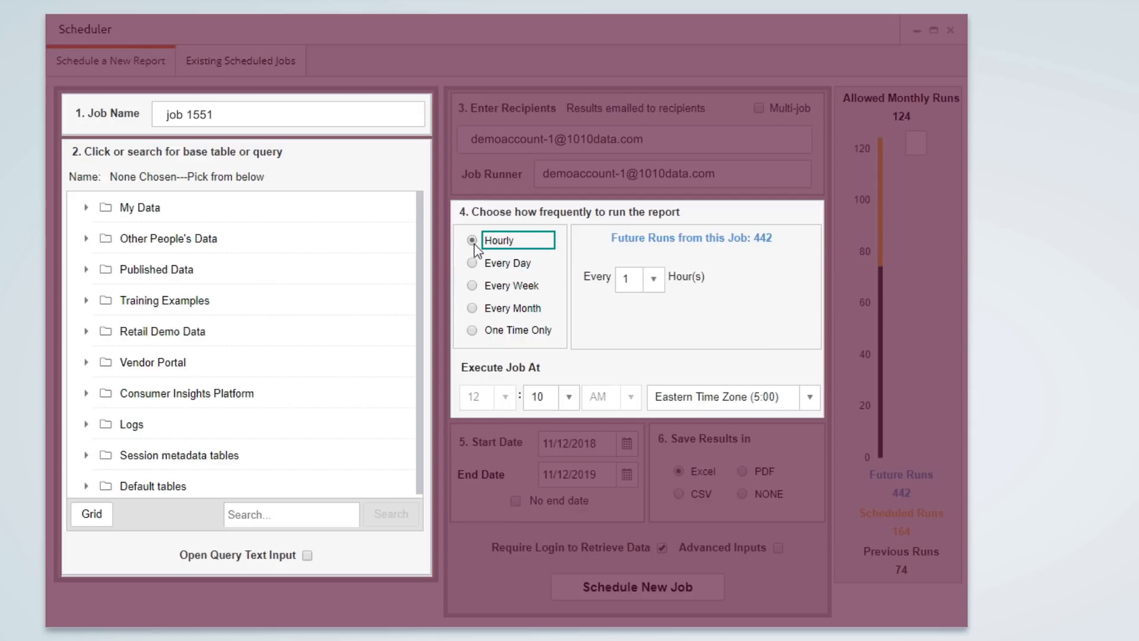
- Look through the suggested recipients for the new job and close the list
left_click(711, 142)
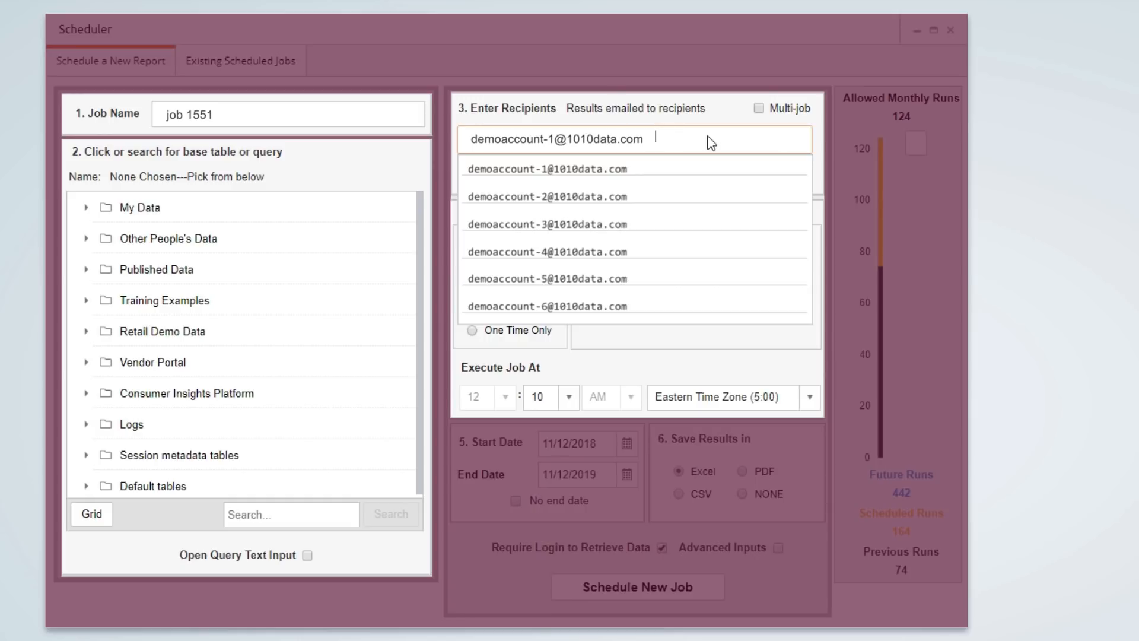
left_click(647, 108)
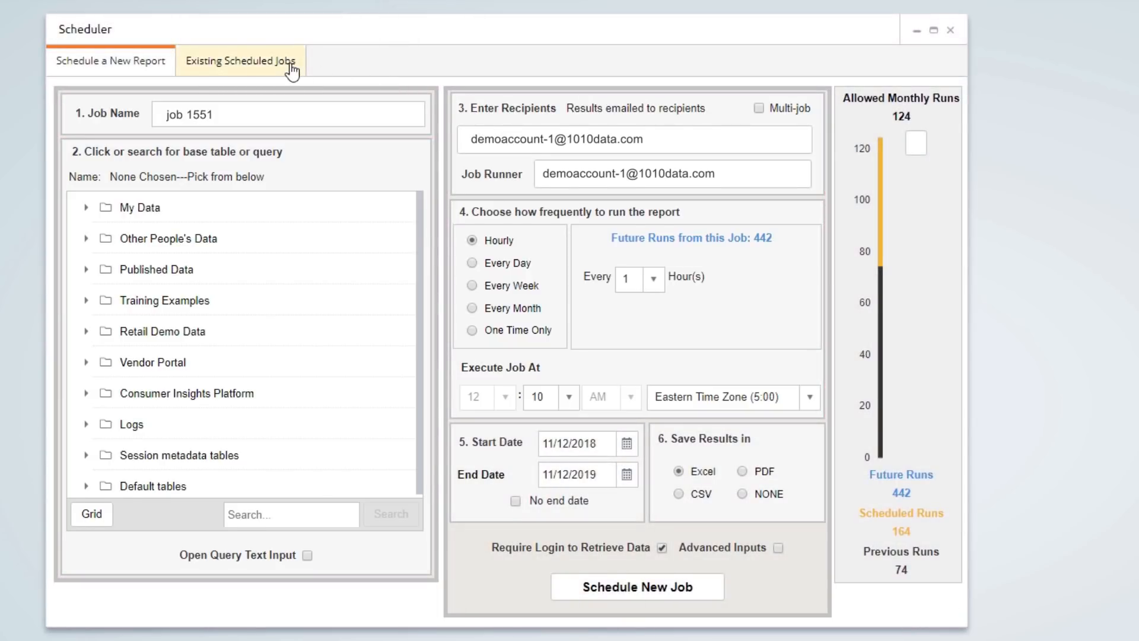
- Show the details of job 1551 among the existing scheduled jobs
left_click(289, 64)
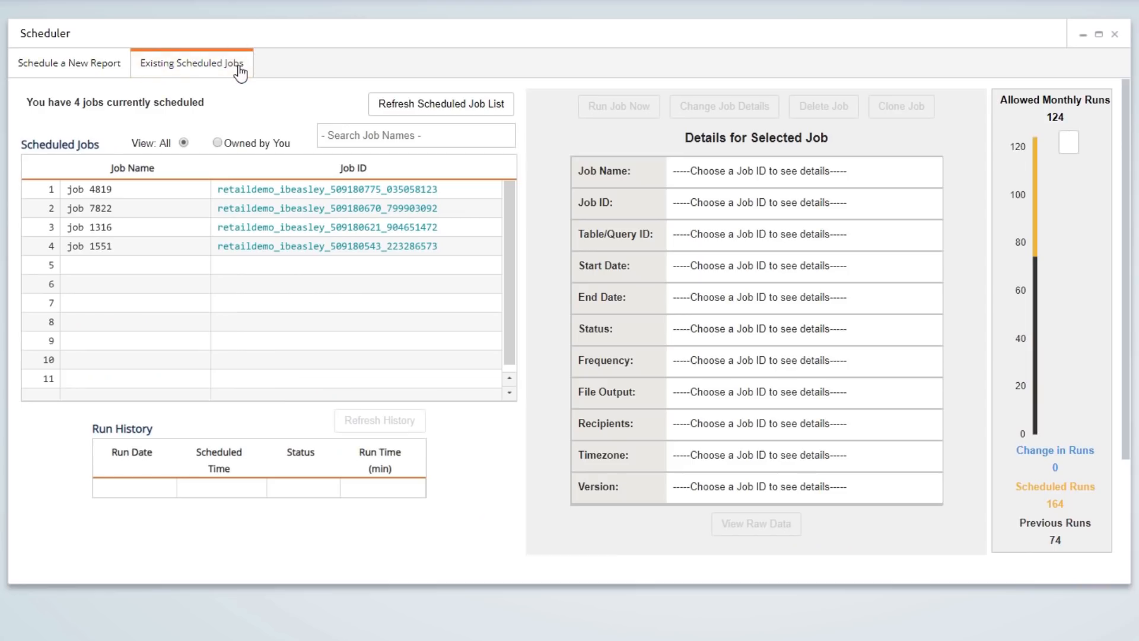
left_click(253, 252)
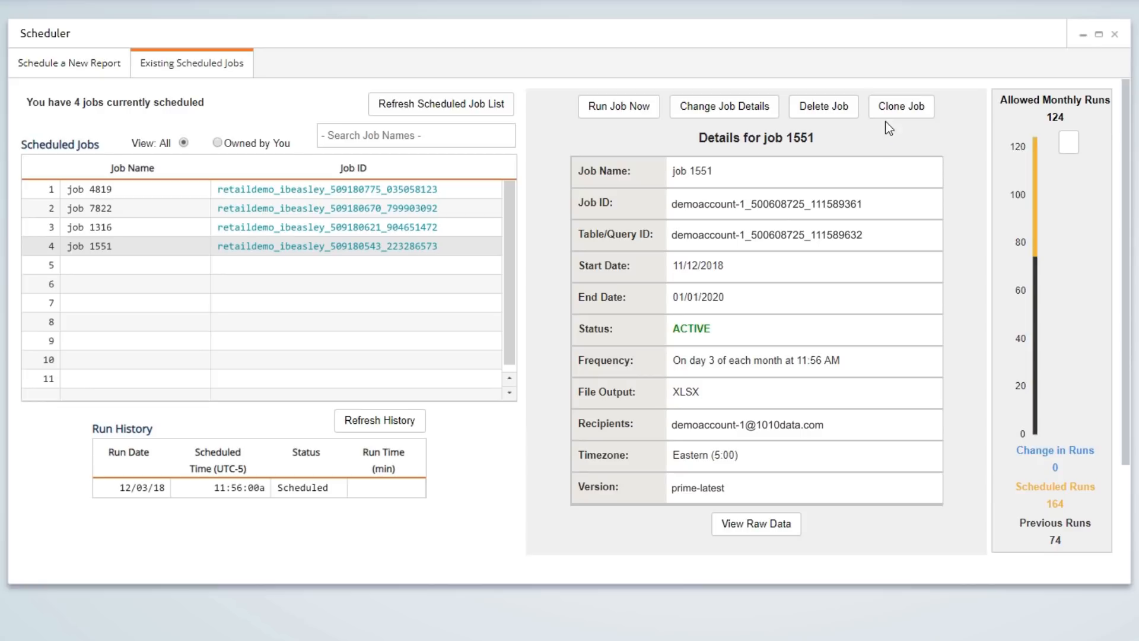
- Return to the new report form and set the job's results to be saved as NONE
left_click(114, 72)
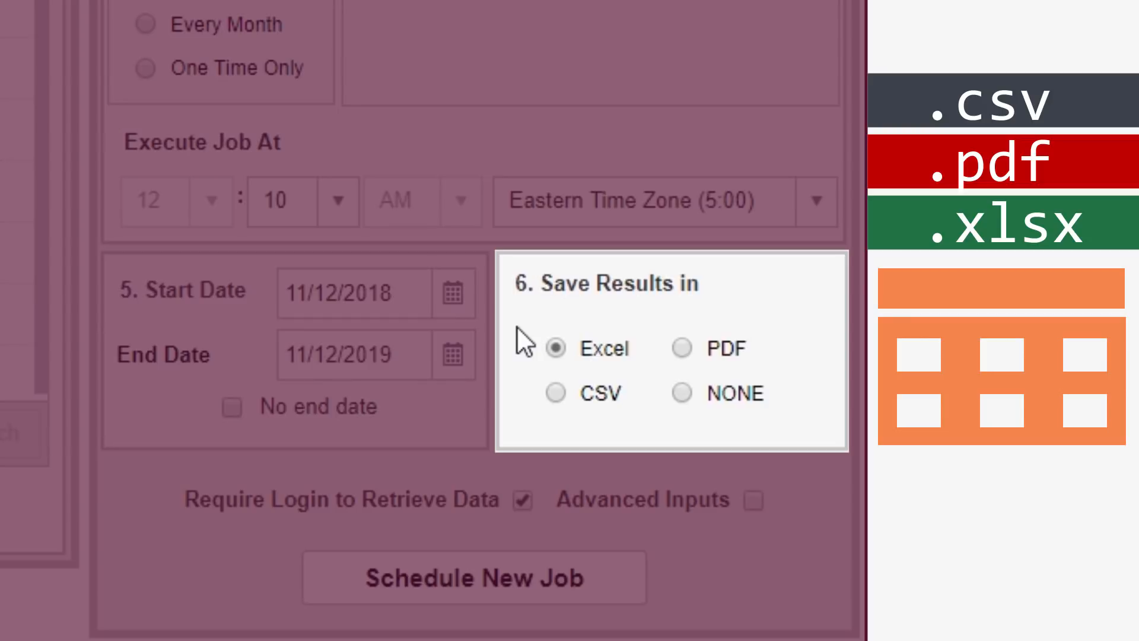
left_click(682, 394)
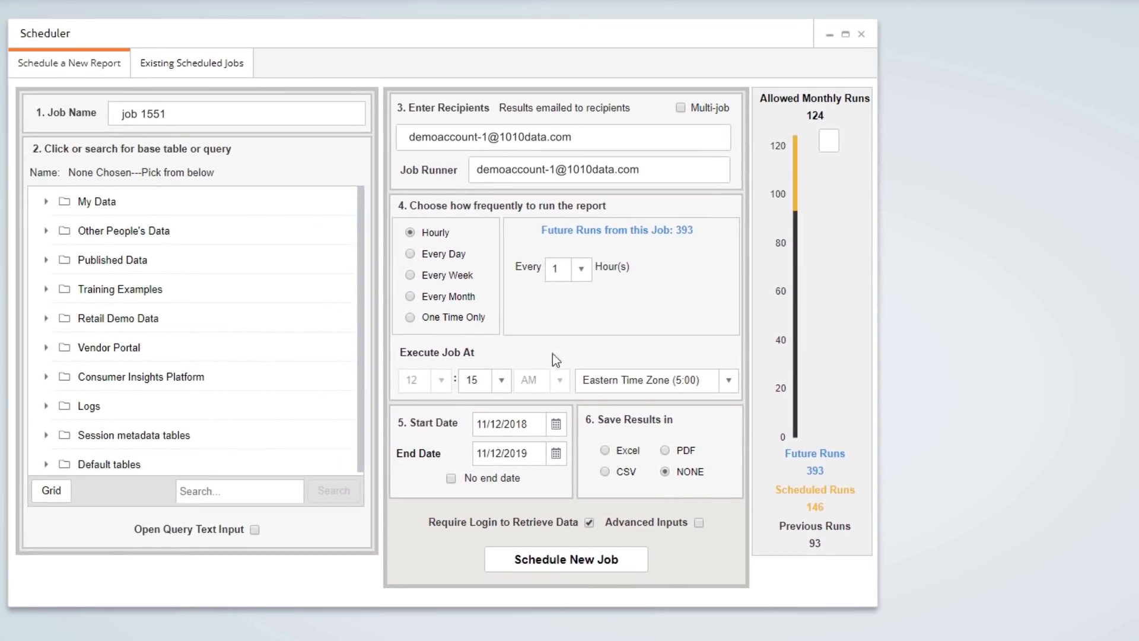
- Stop the in-progress run of job 1316 among the existing scheduled jobs
left_click(226, 75)
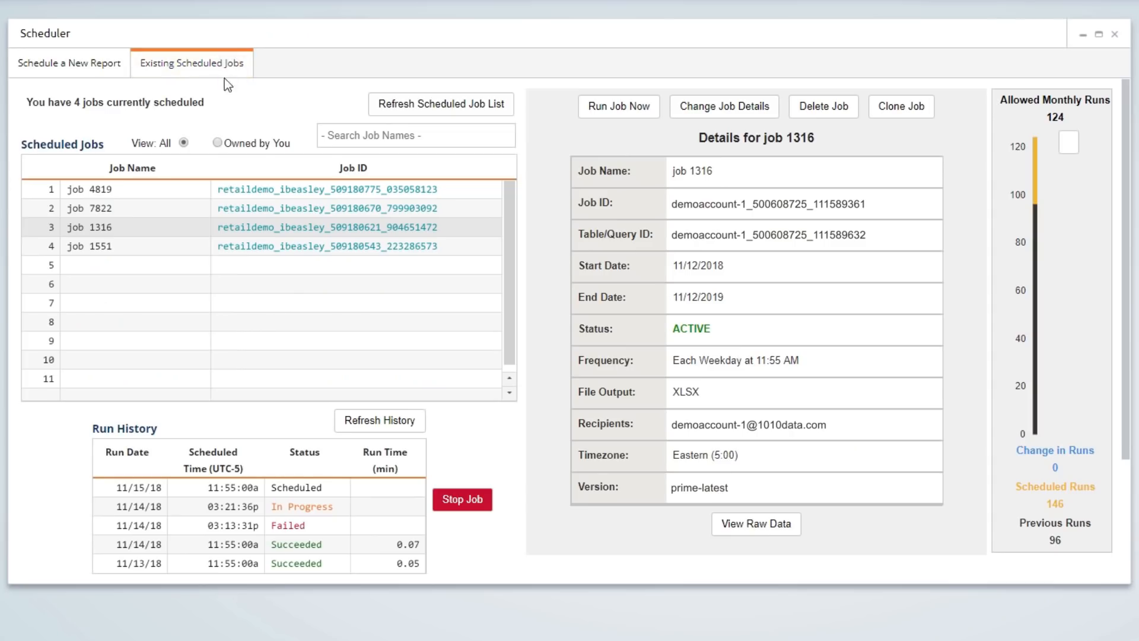
left_click(230, 226)
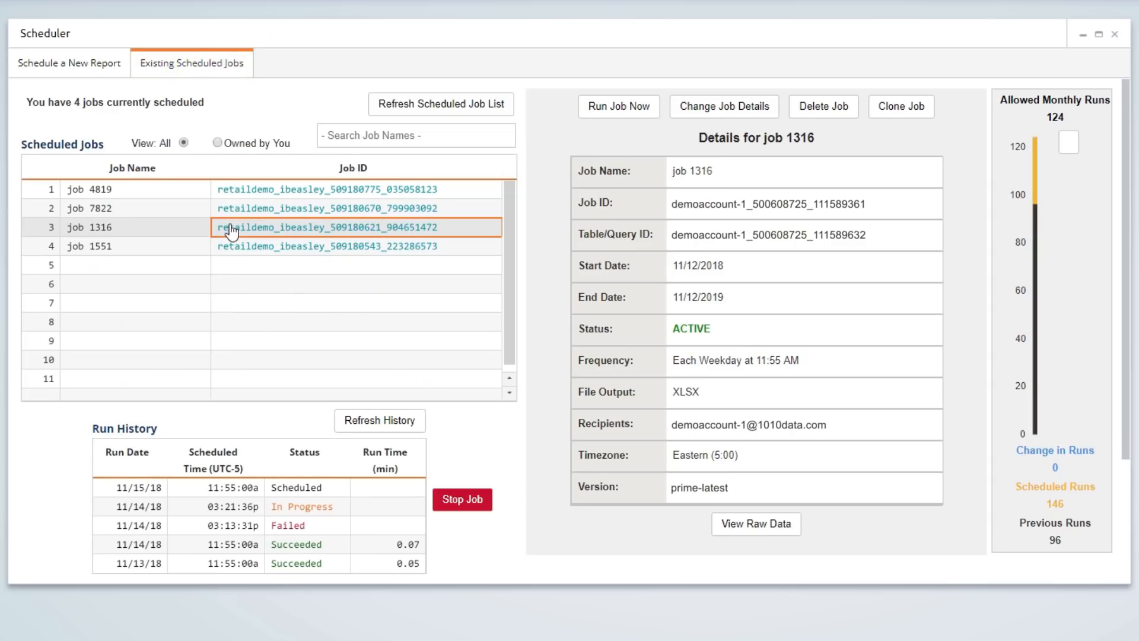
left_click(475, 503)
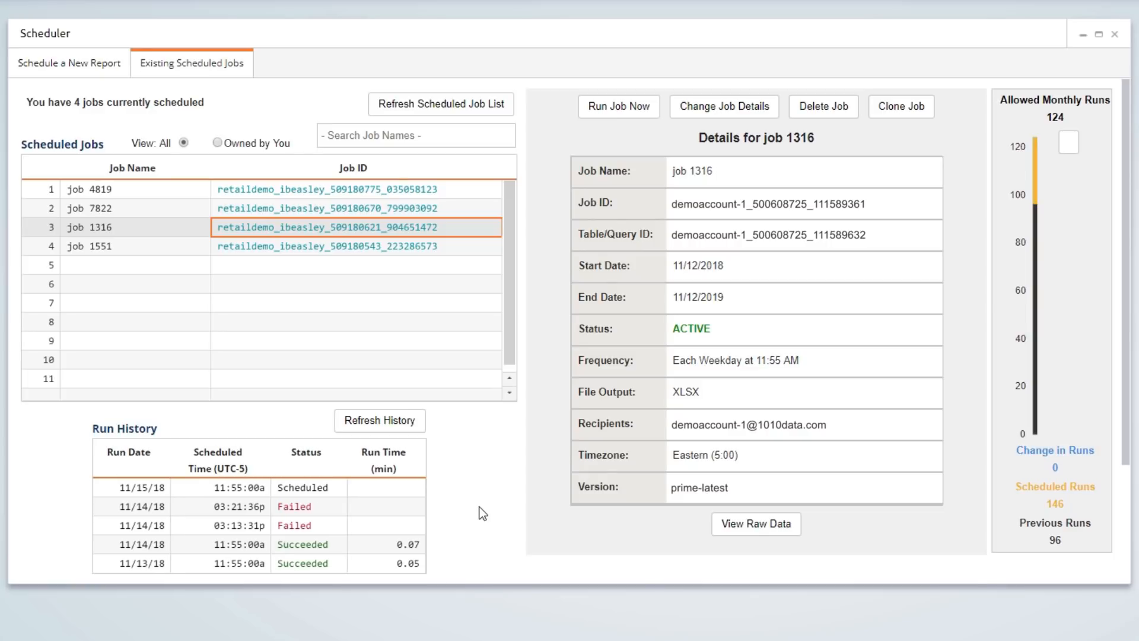
- View the raw data of job 1316 and close it
left_click(719, 536)
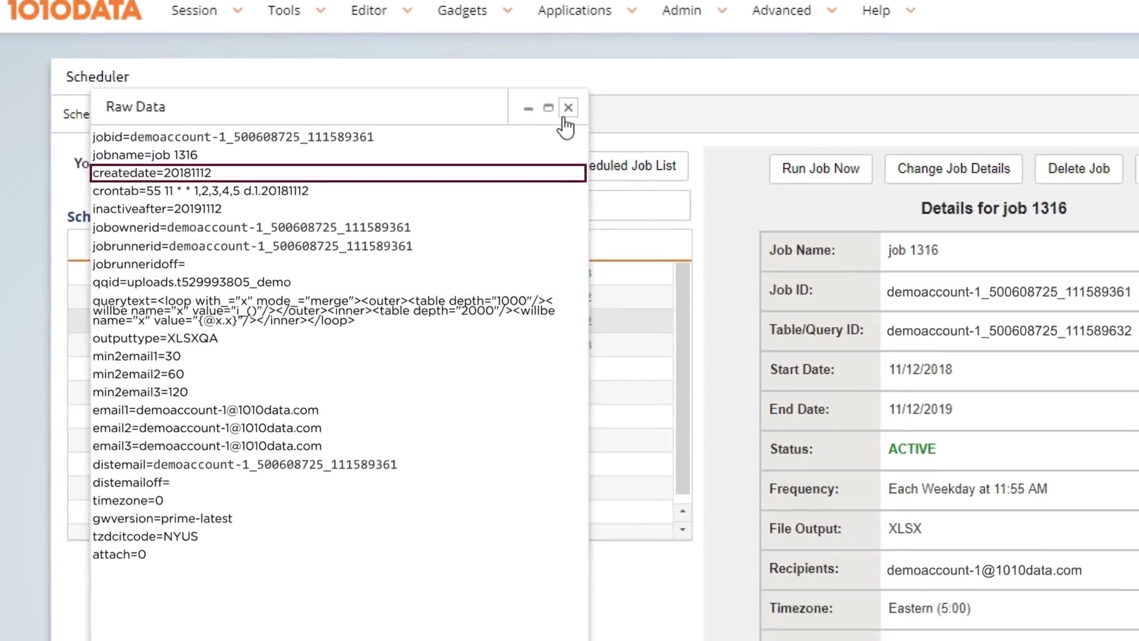
left_click(621, 126)
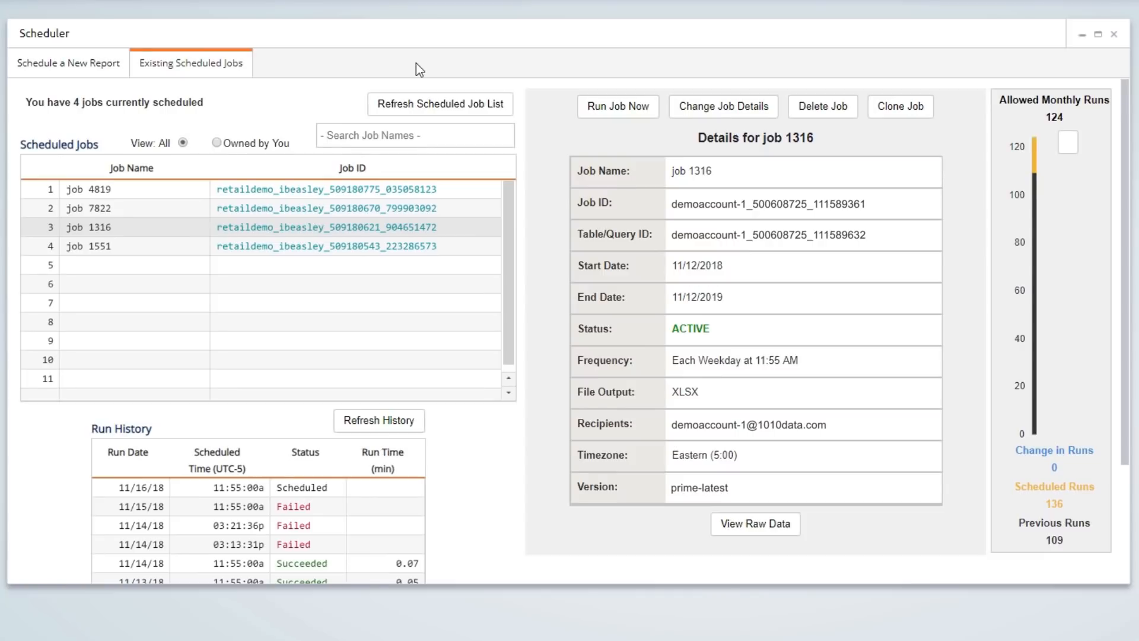
- Unsubscribe from job 4819 as a job runner and resubscribe to it
left_click(427, 196)
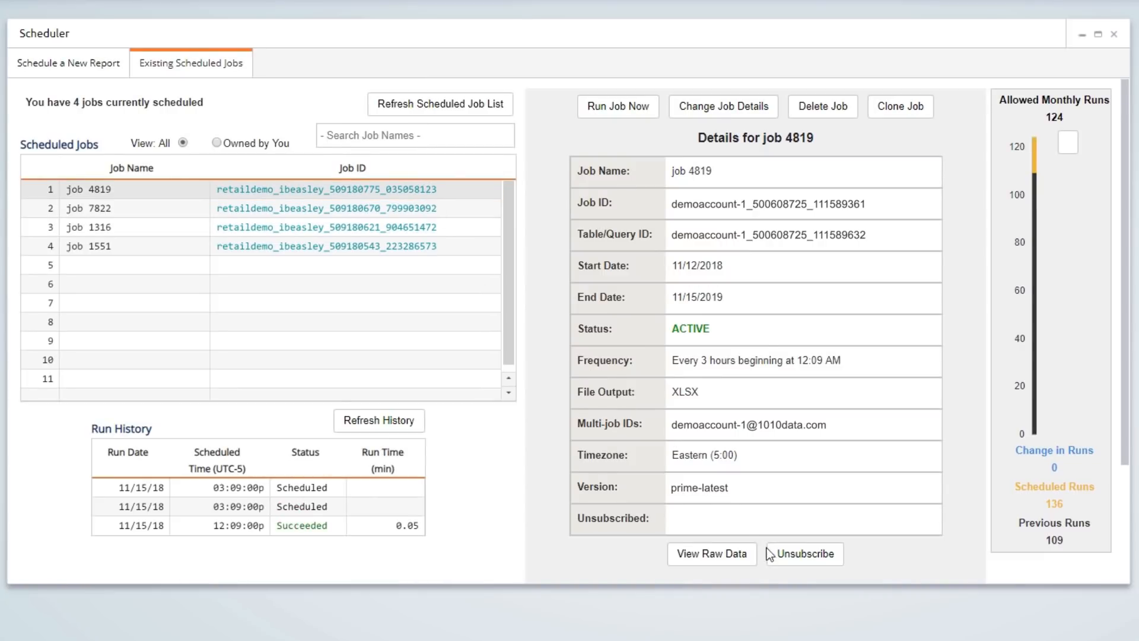
left_click(774, 560)
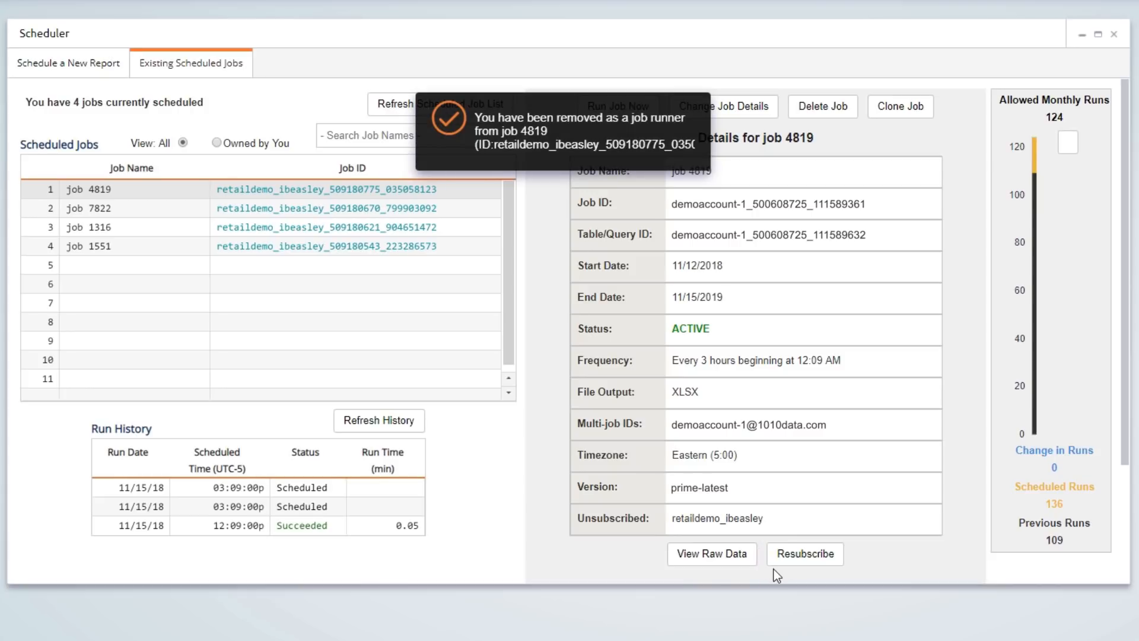
left_click(775, 563)
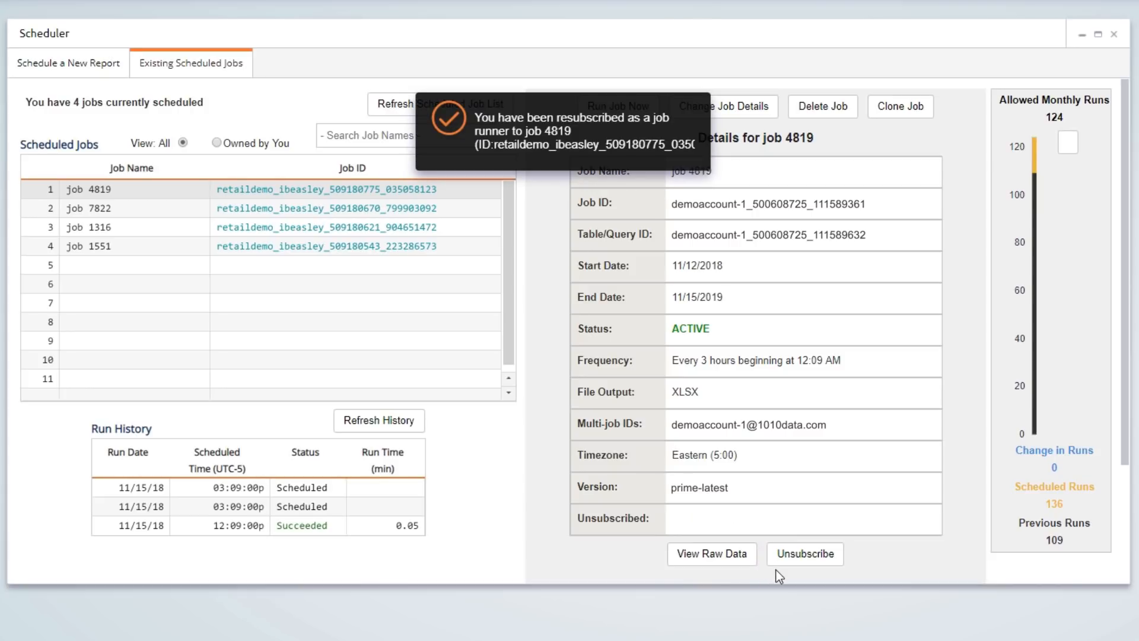
- Open the details of job 4819 for changing
left_click(720, 113)
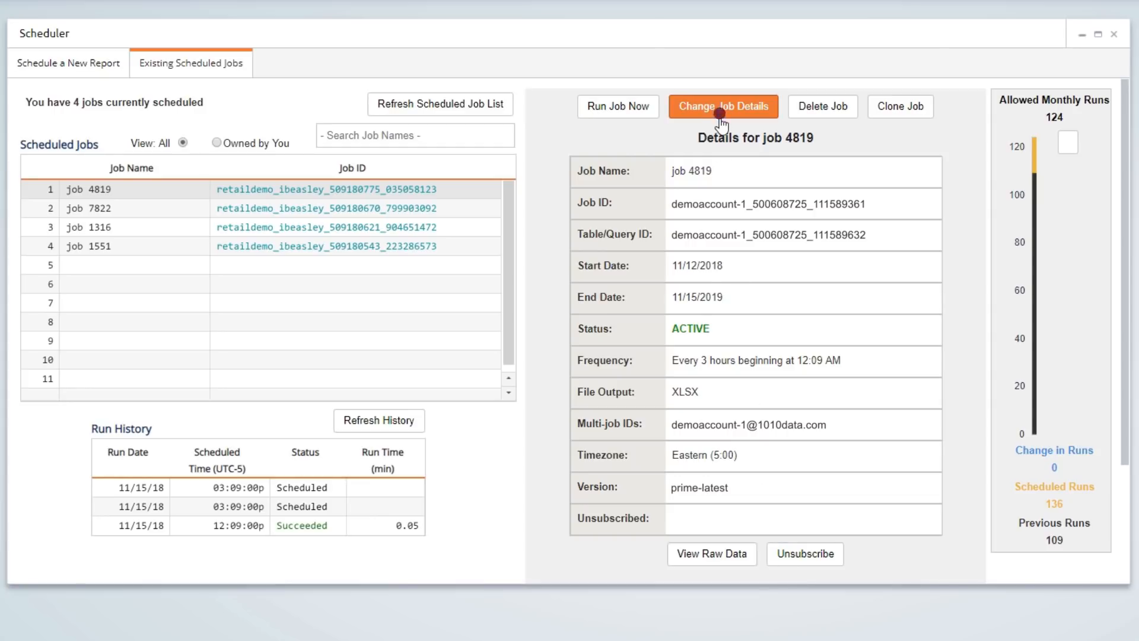
left_click(578, 330)
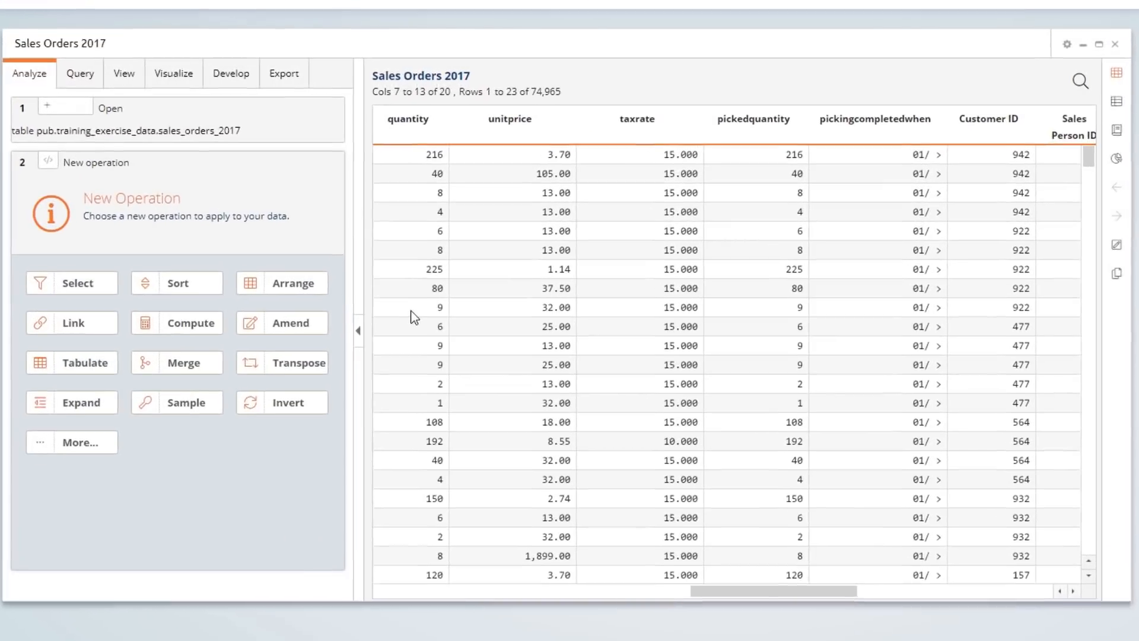
- Show the basic statistics of the quantity column in the Sales Orders 2017 table
right_click(350, 261)
mouse_move(562, 448)
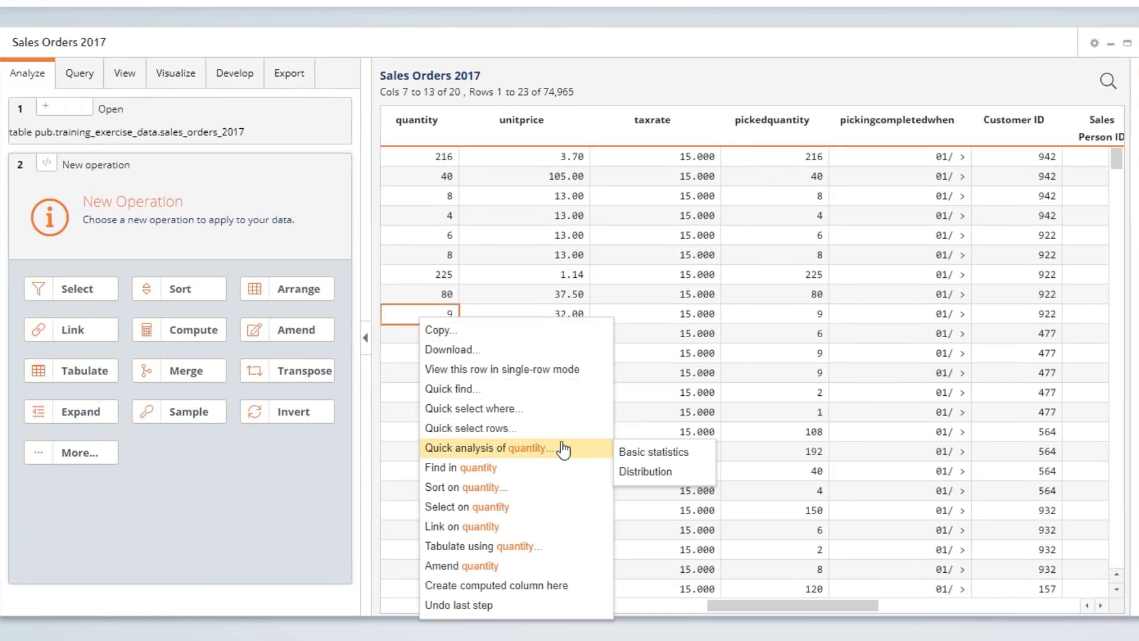
left_click(624, 455)
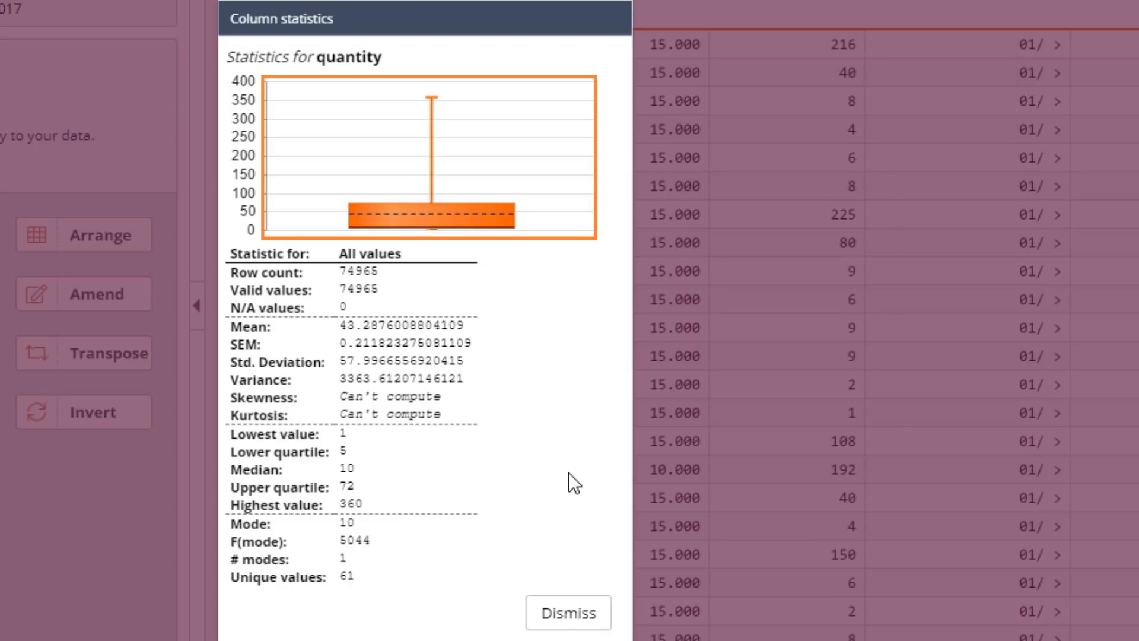
- Highlight quantity values from about 25 to 276 in the box plot, then zoom to the highlighted box and back out
left_click_drag(550, 127, 553, 221)
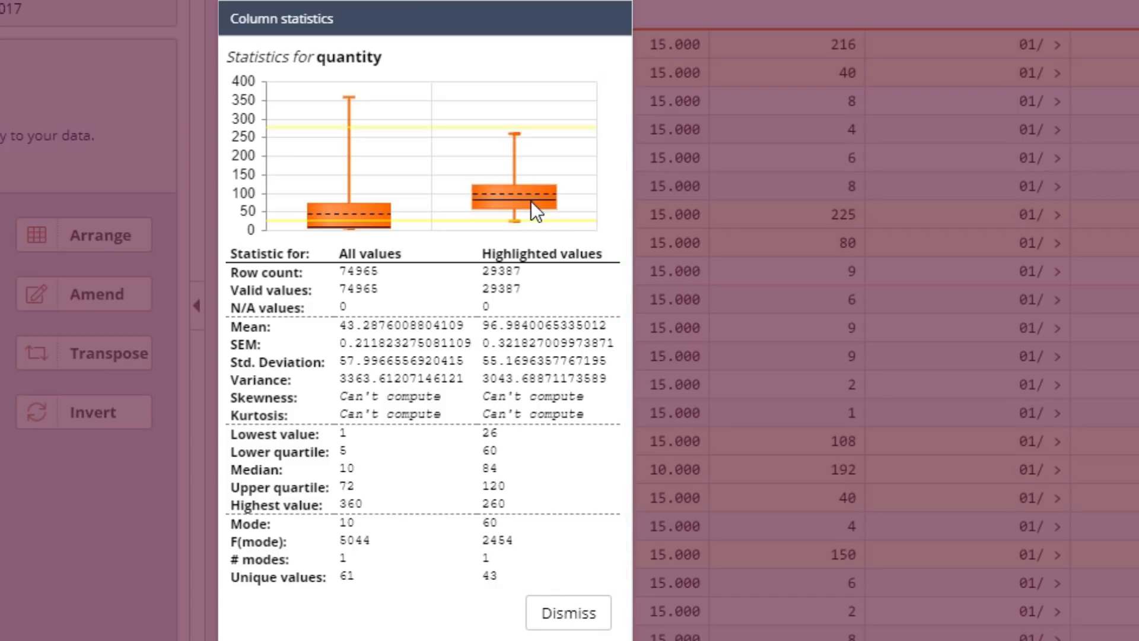
left_click(531, 201)
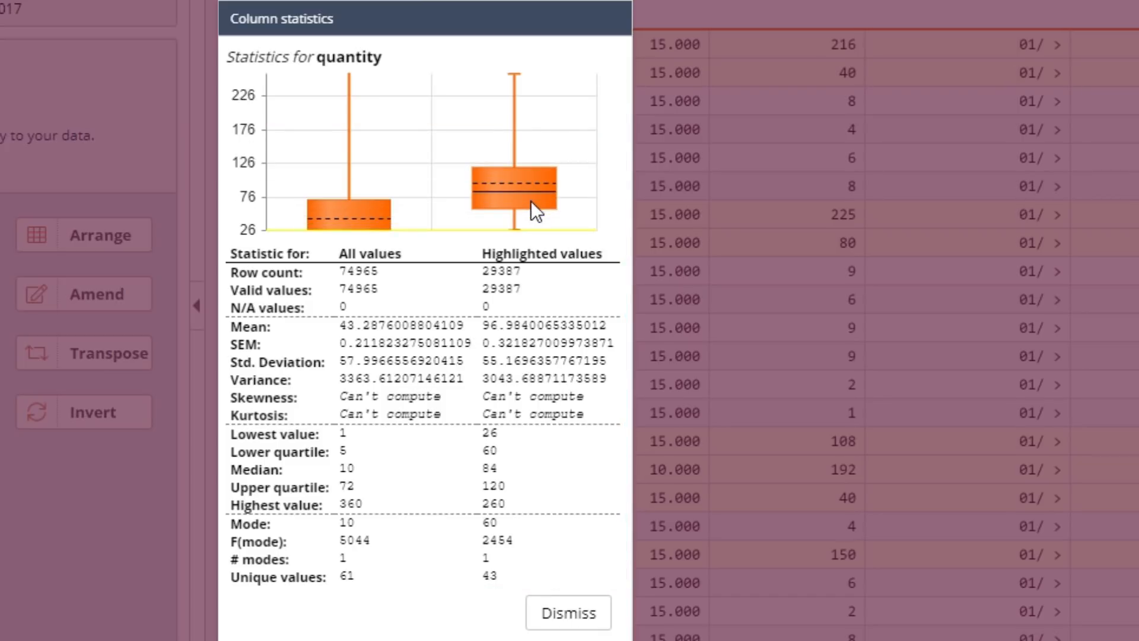
left_click(363, 213)
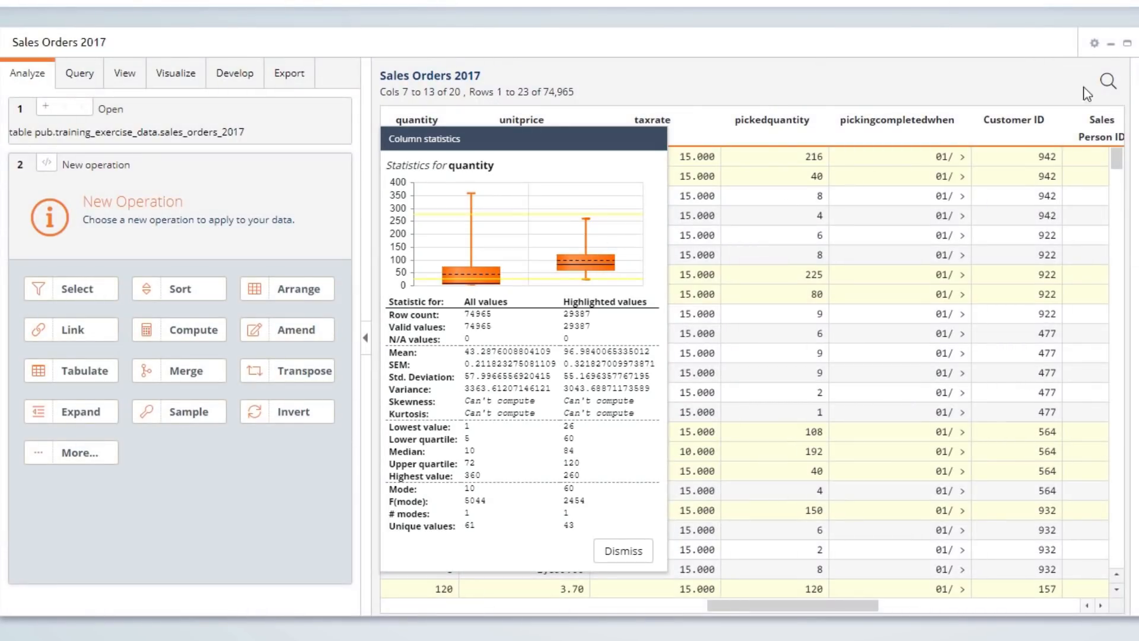
- Select only the rows with the highlighted quantity values and dismiss the column statistics
left_click(1107, 81)
left_click(721, 77)
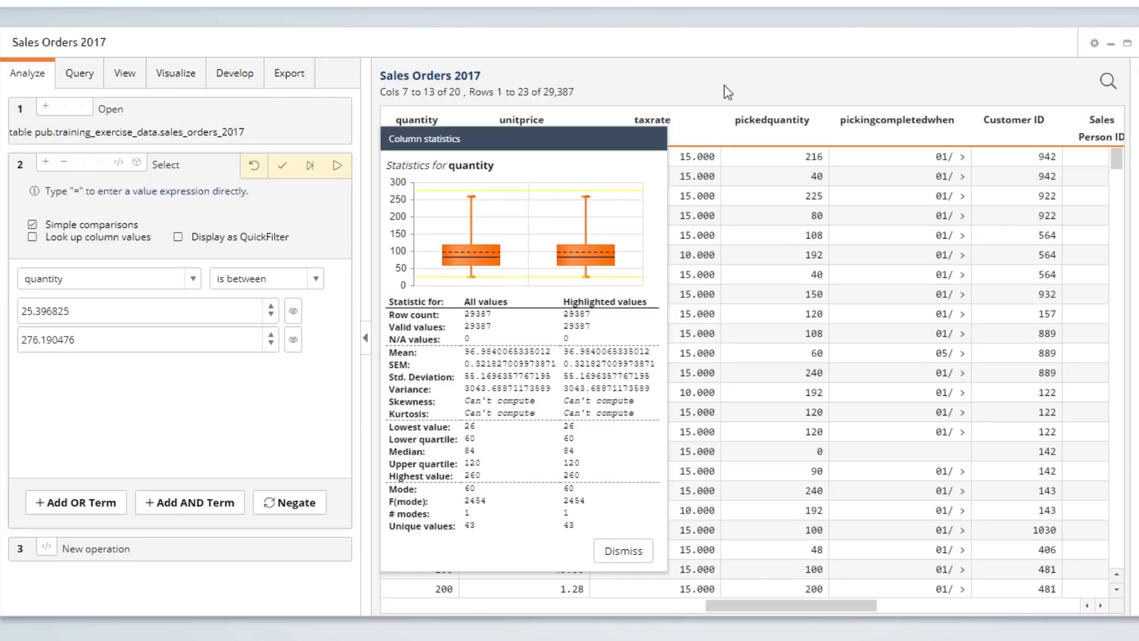
left_click(624, 551)
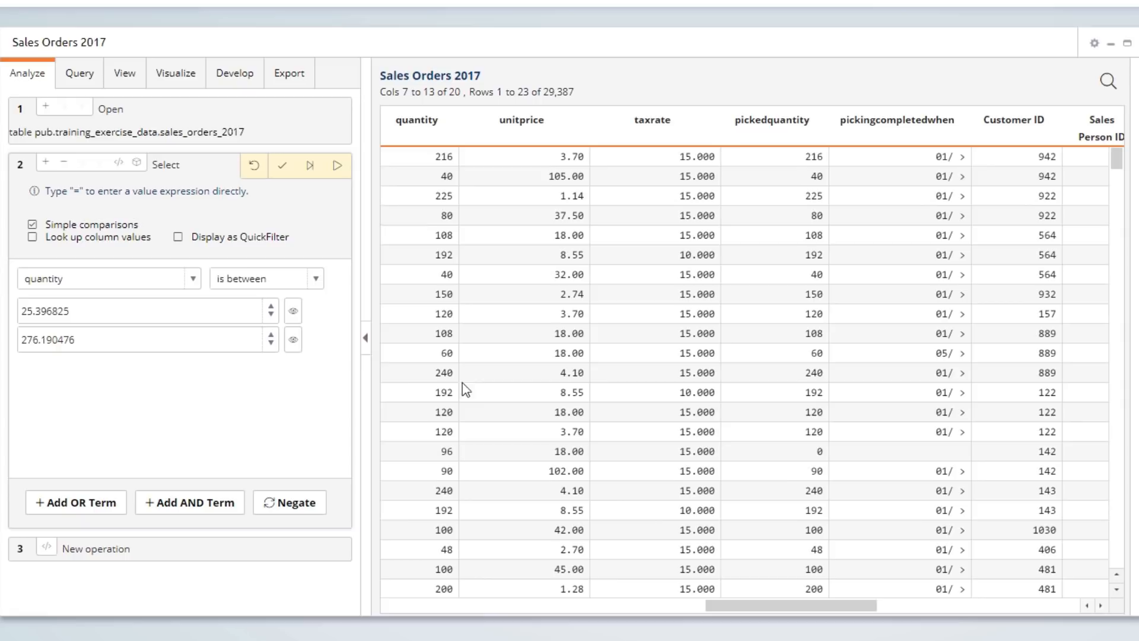
- Show the distribution histogram of the quantity column for the selected rows
right_click(416, 333)
mouse_move(554, 462)
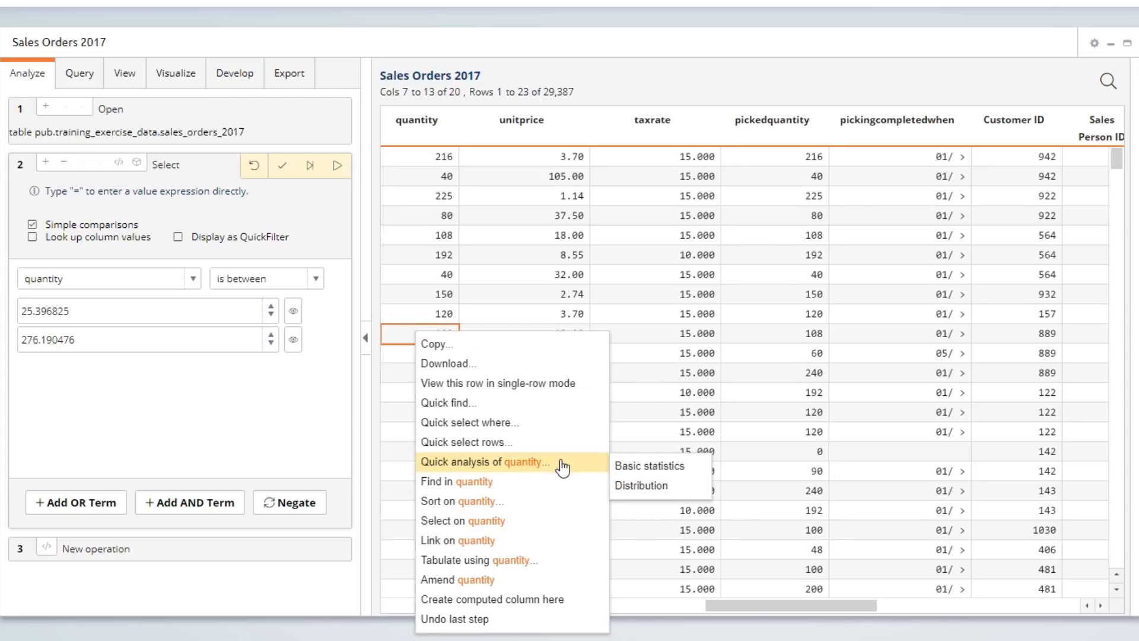
left_click(629, 484)
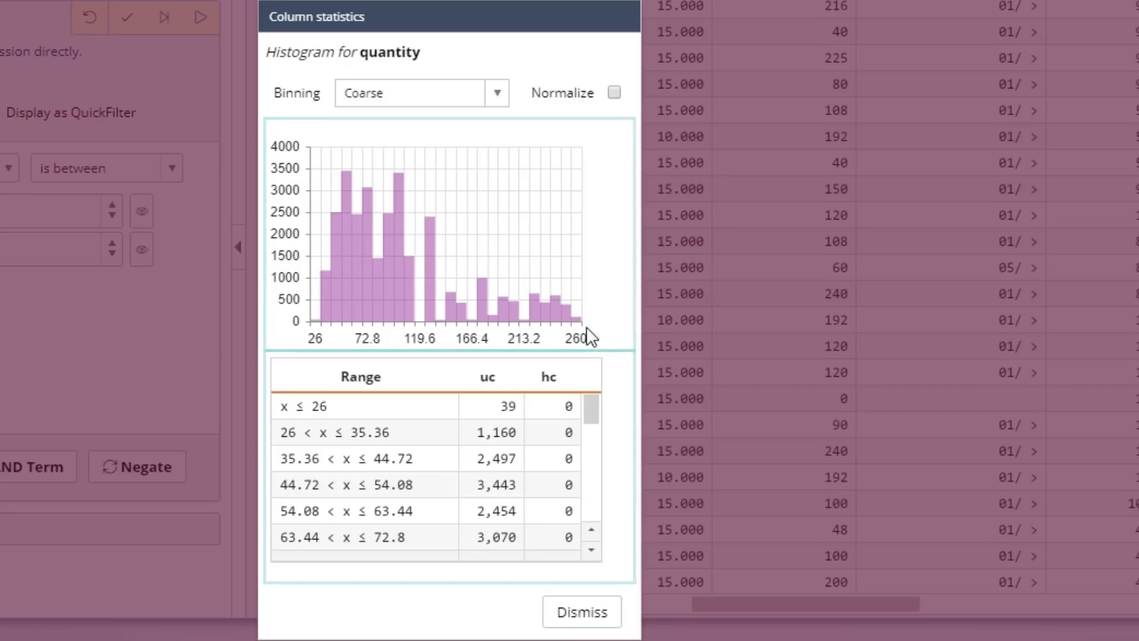
- Normalize the quantity histogram with Very fine binning and highlight its values from about 130 to 235
left_click(490, 110)
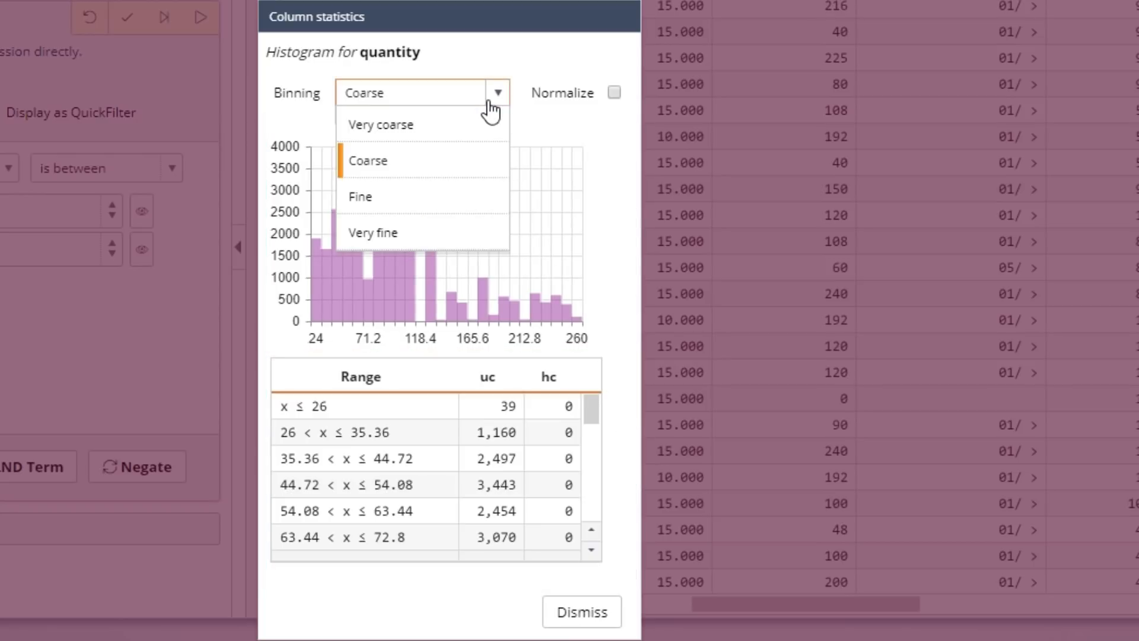
left_click(483, 234)
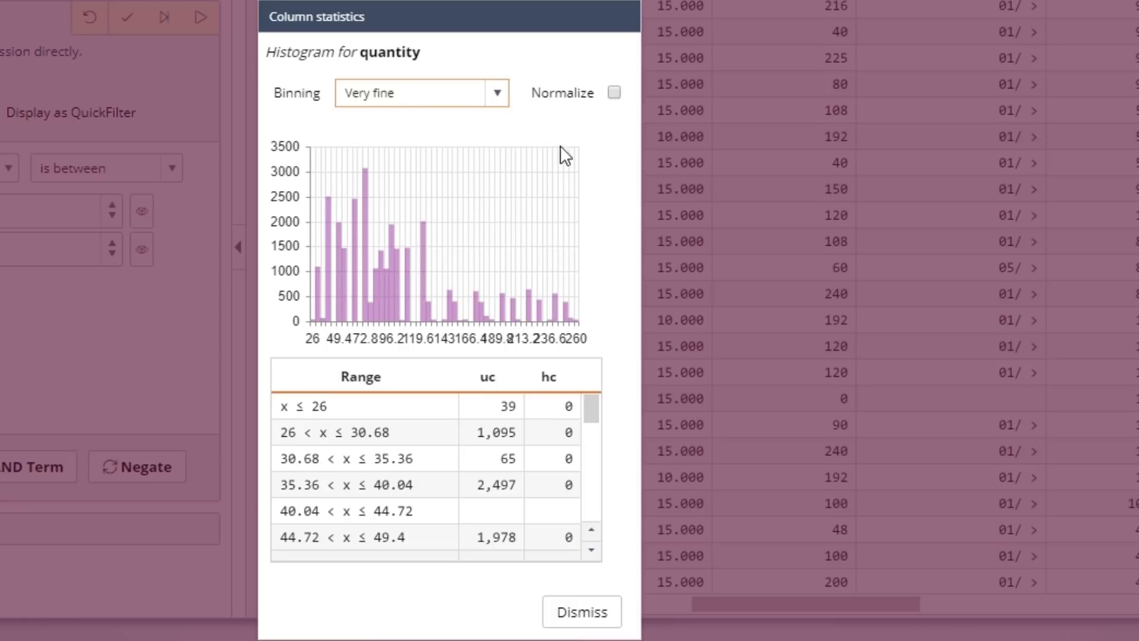
left_click(614, 93)
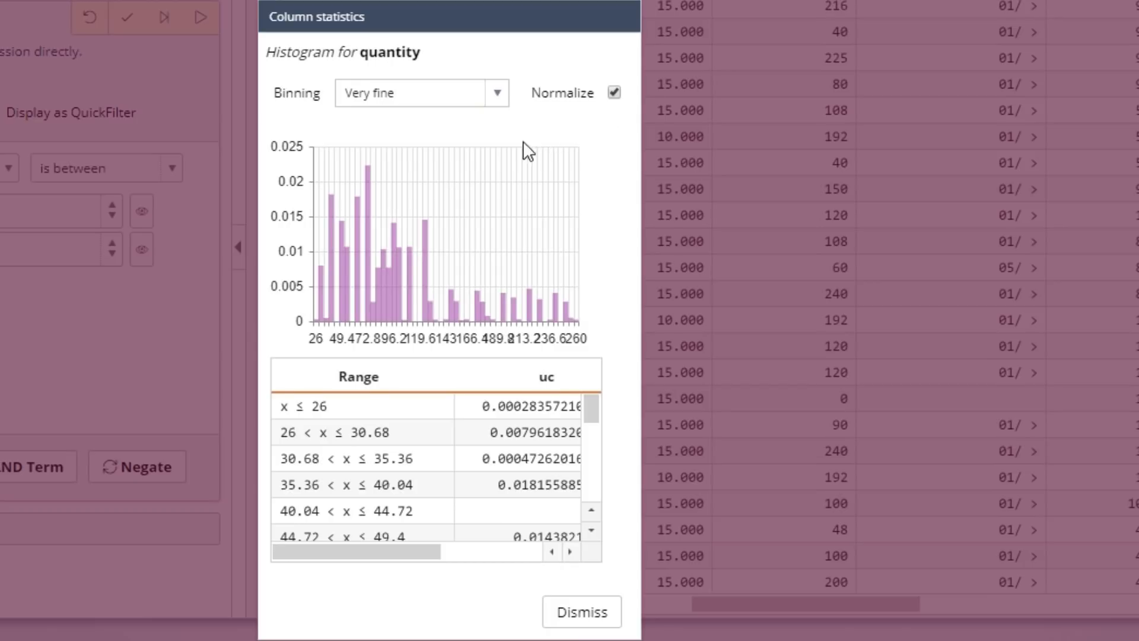
left_click_drag(431, 192, 550, 208)
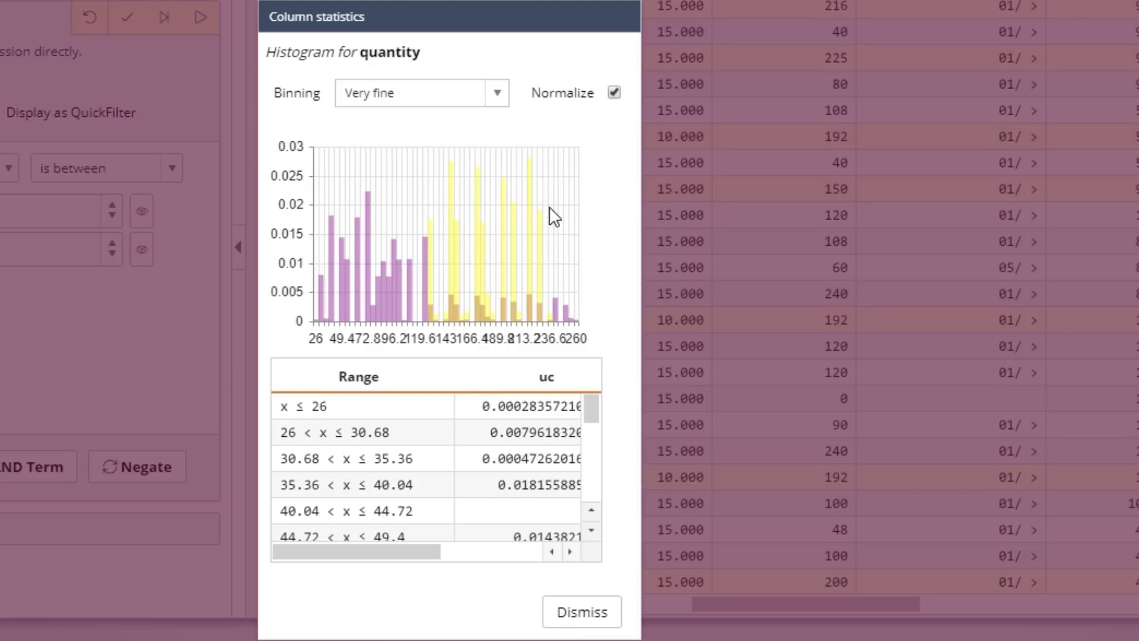